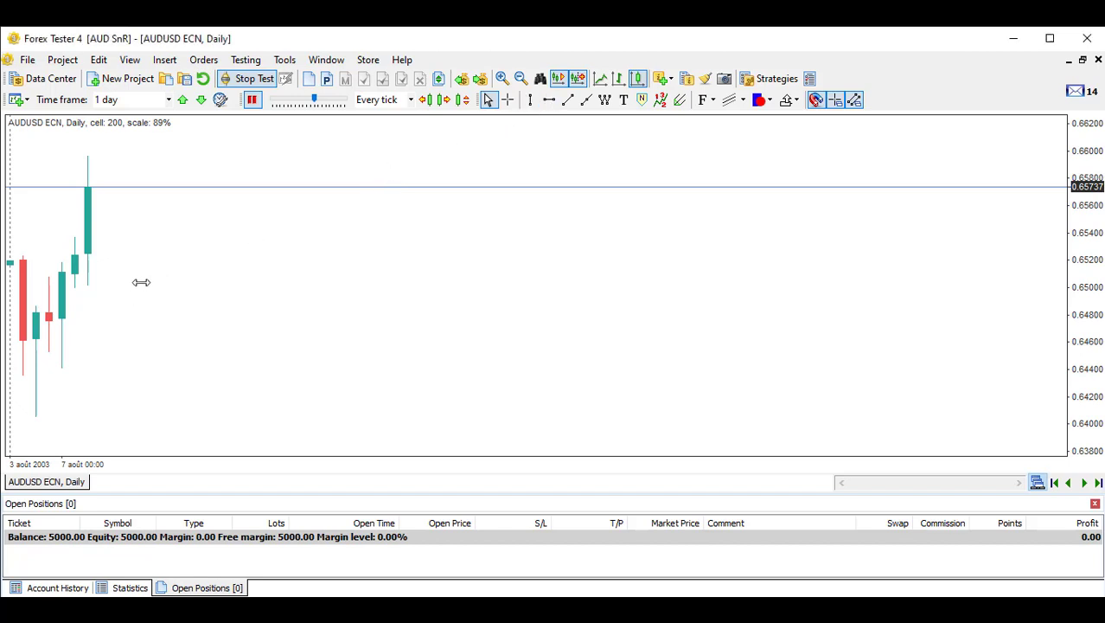
Step: Place a horizontal line at 0.65243 across the daily chart
left_click(104, 255)
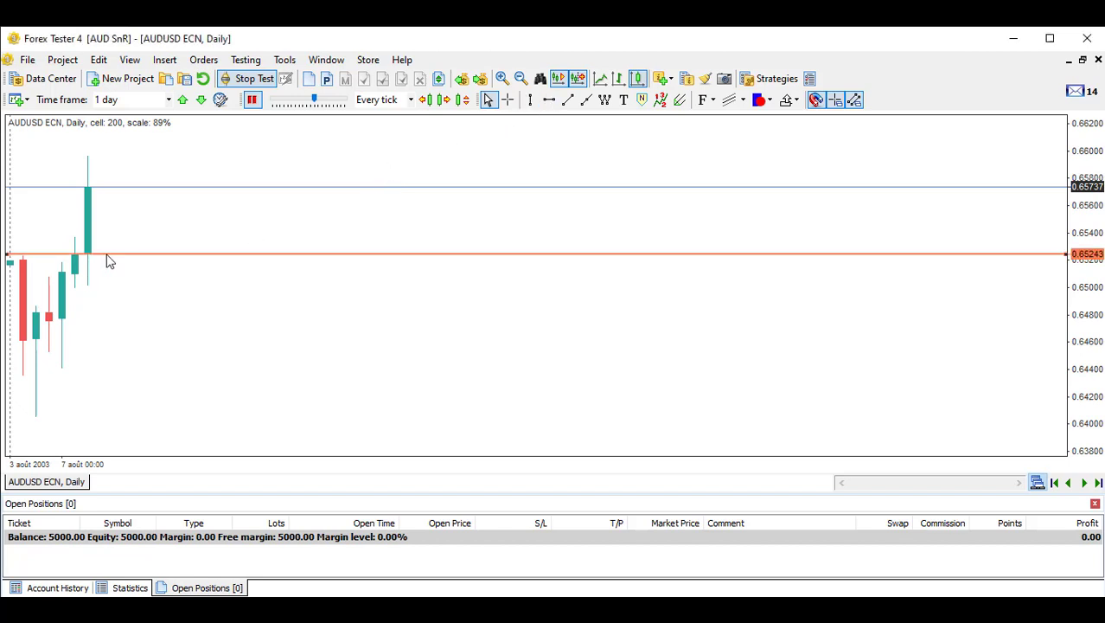
Step: Mark the daily candles around the horizontal line with blue strokes and erase the annotations
key("ctrl+shift+d")
left_click_drag(62, 234, 76, 252)
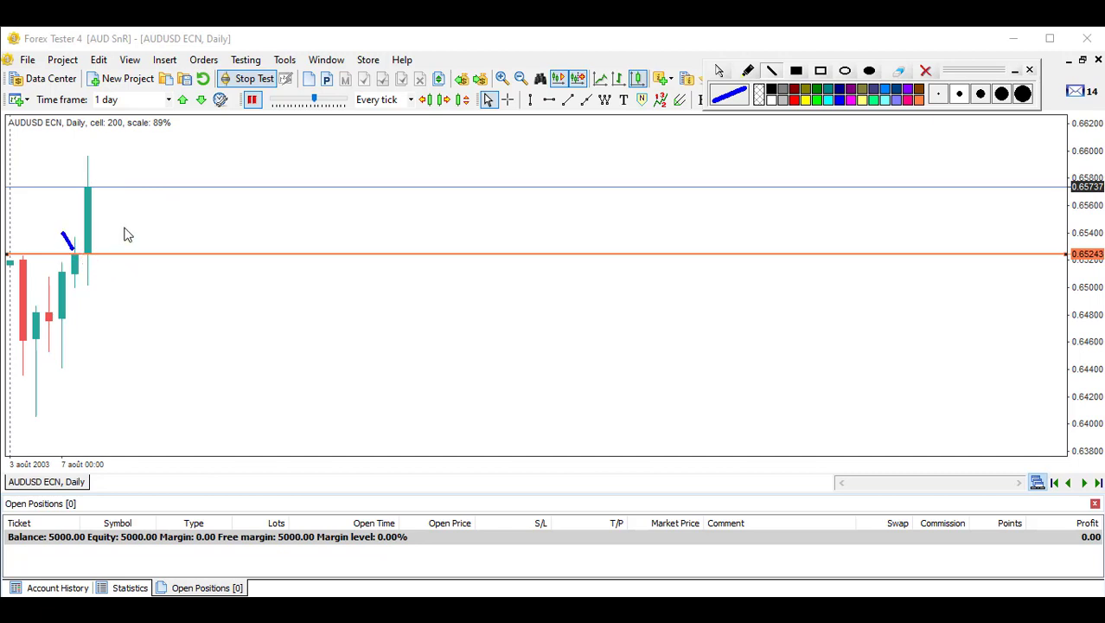
left_click_drag(135, 289, 124, 298)
mouse_move(4, 277)
left_mouse_down()
mouse_move(16, 261)
mouse_move(27, 395)
left_mouse_up()
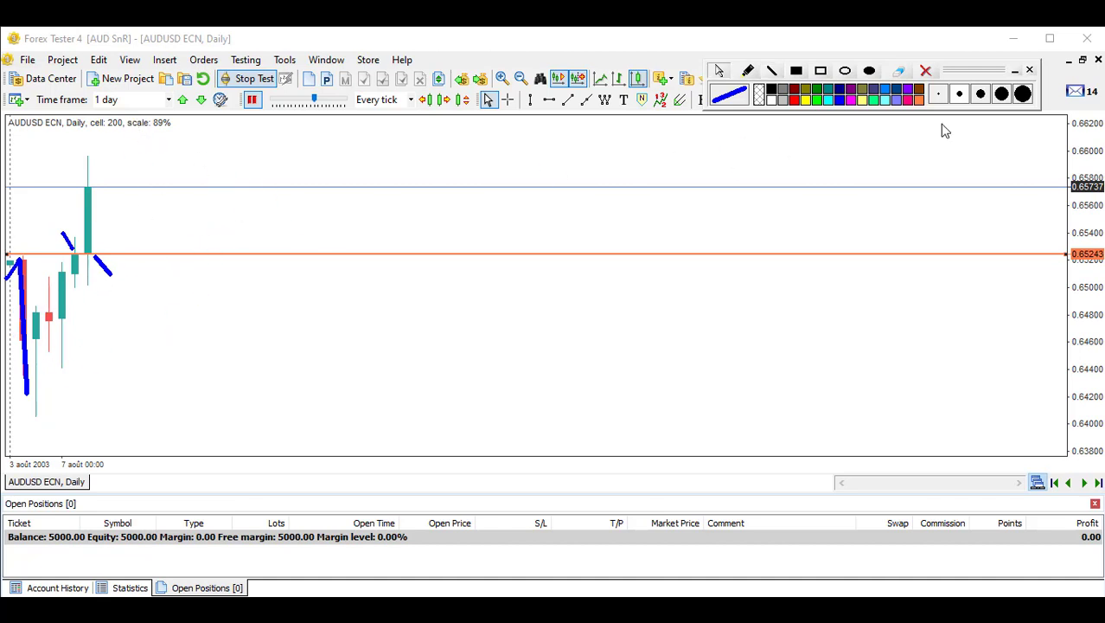
left_click(925, 70)
Step: On the 1-hour time frame, place a market buy order on AUDUSD ECN with 0.5% risk and a stop loss at 0.65211
left_click(168, 99)
left_click(110, 164)
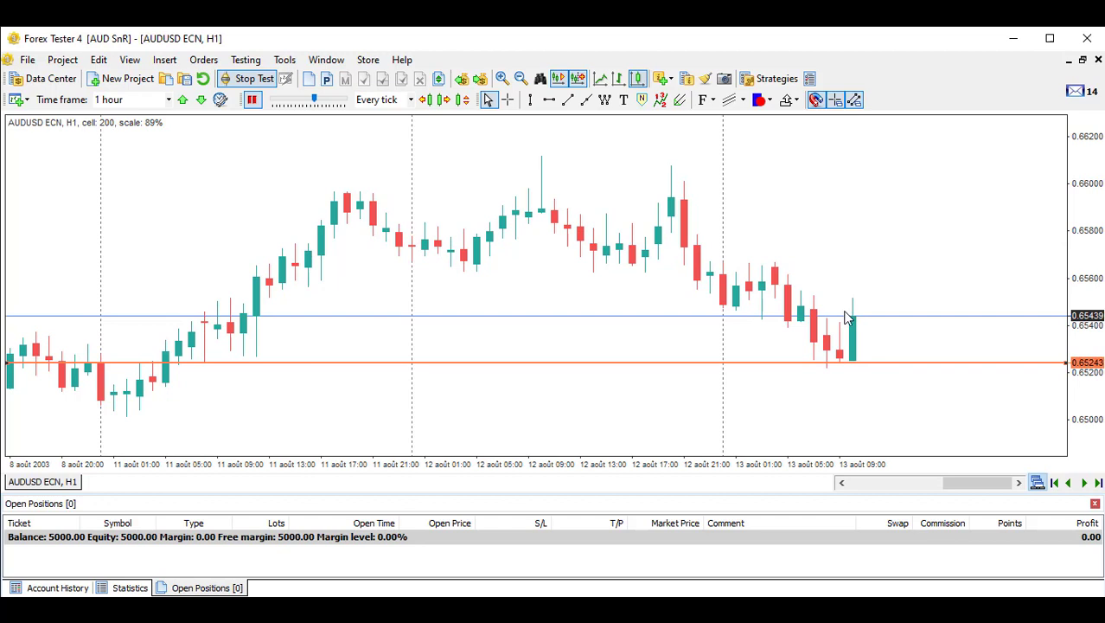
left_click(310, 78)
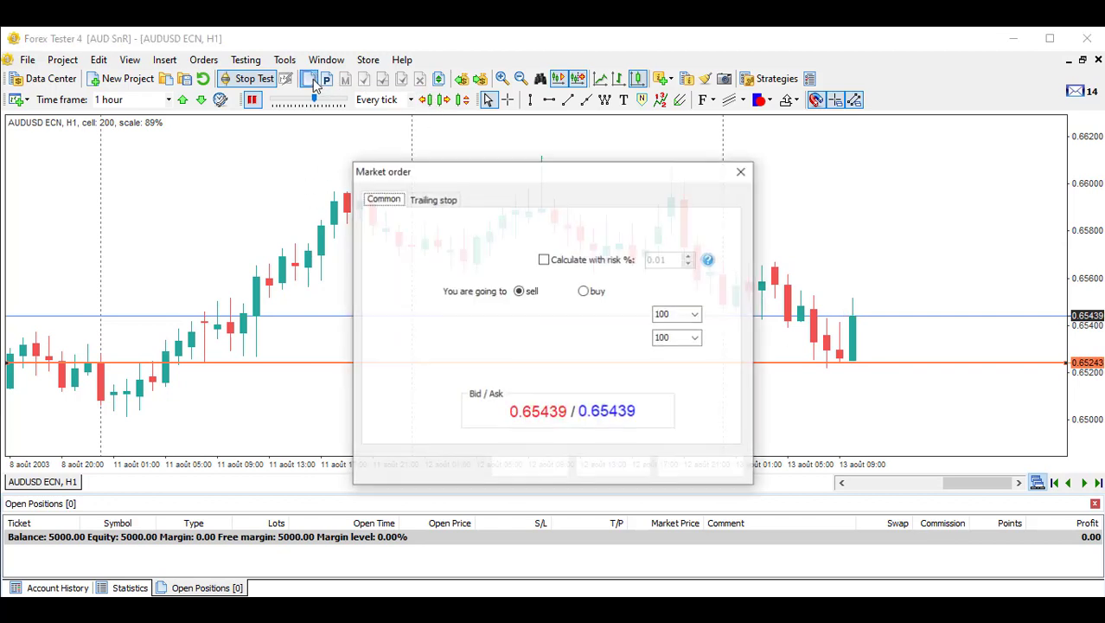
left_click(544, 259)
left_click_drag(672, 259, 643, 259)
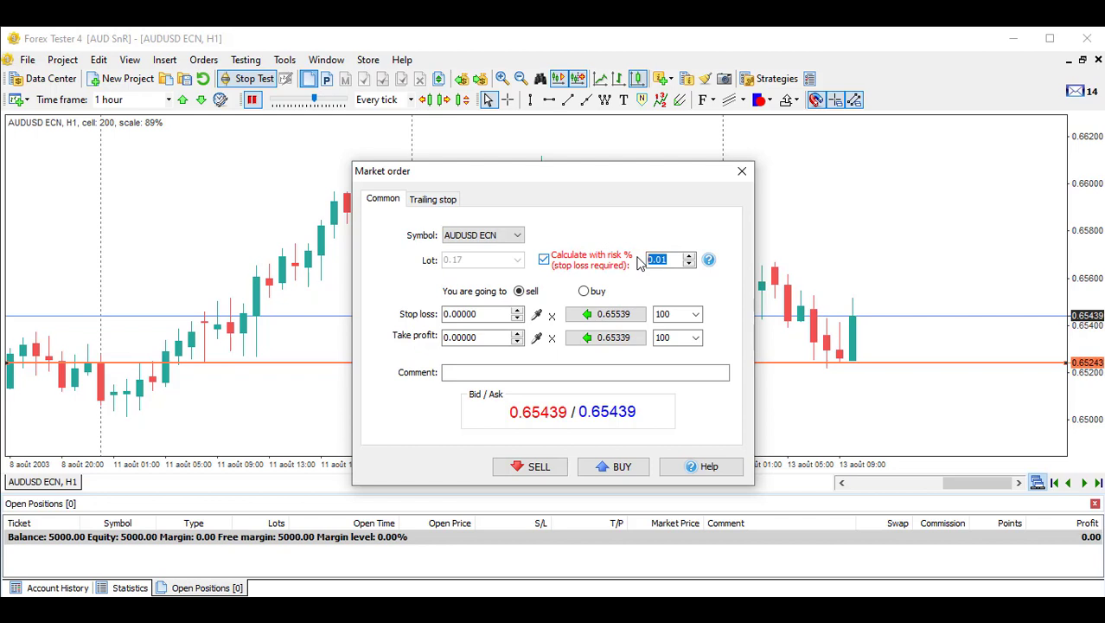
type("0.")
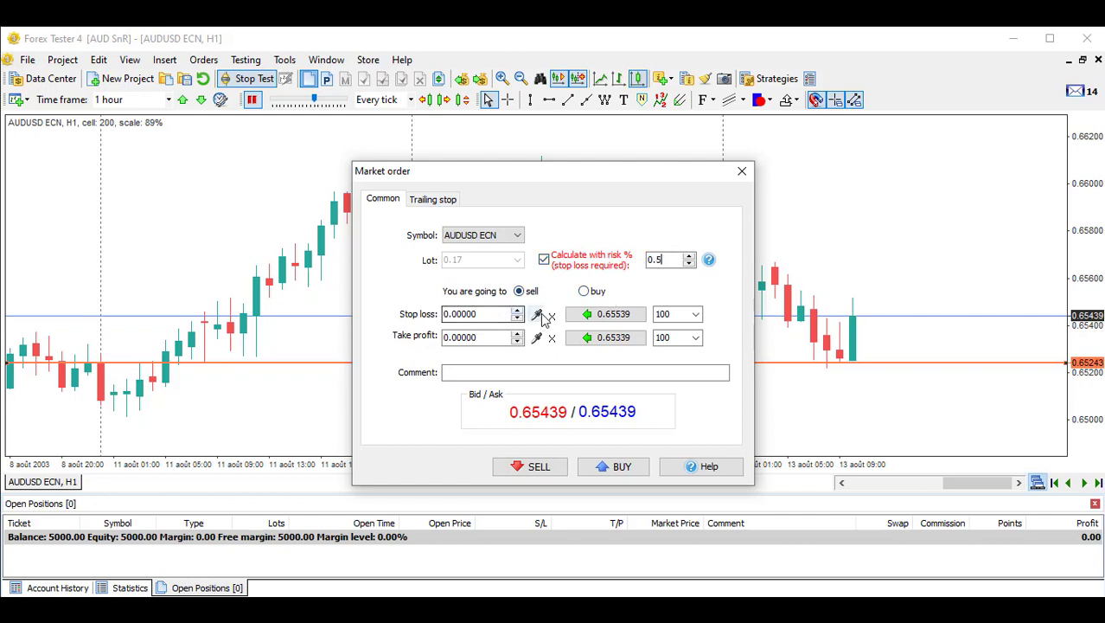
left_click(537, 314)
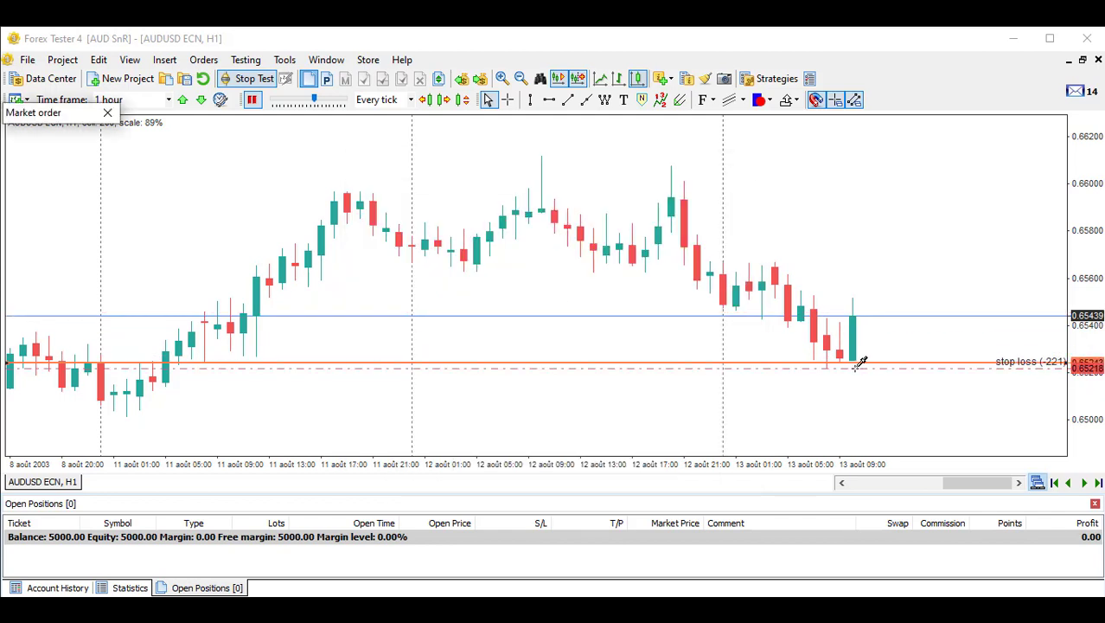
left_click(856, 364)
left_click(585, 291)
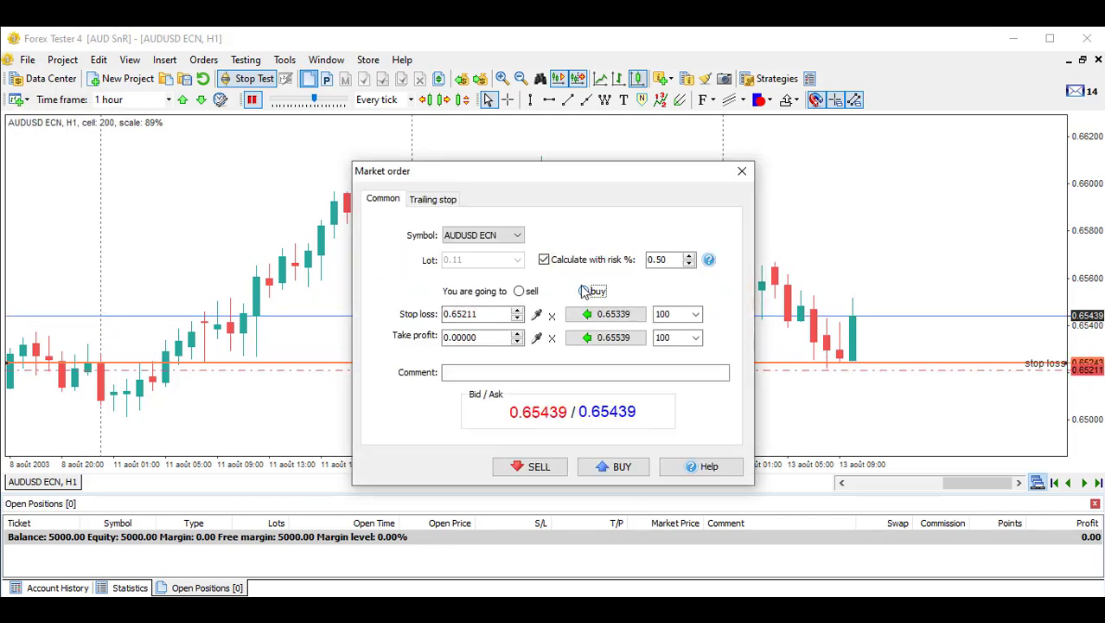
left_click(600, 467)
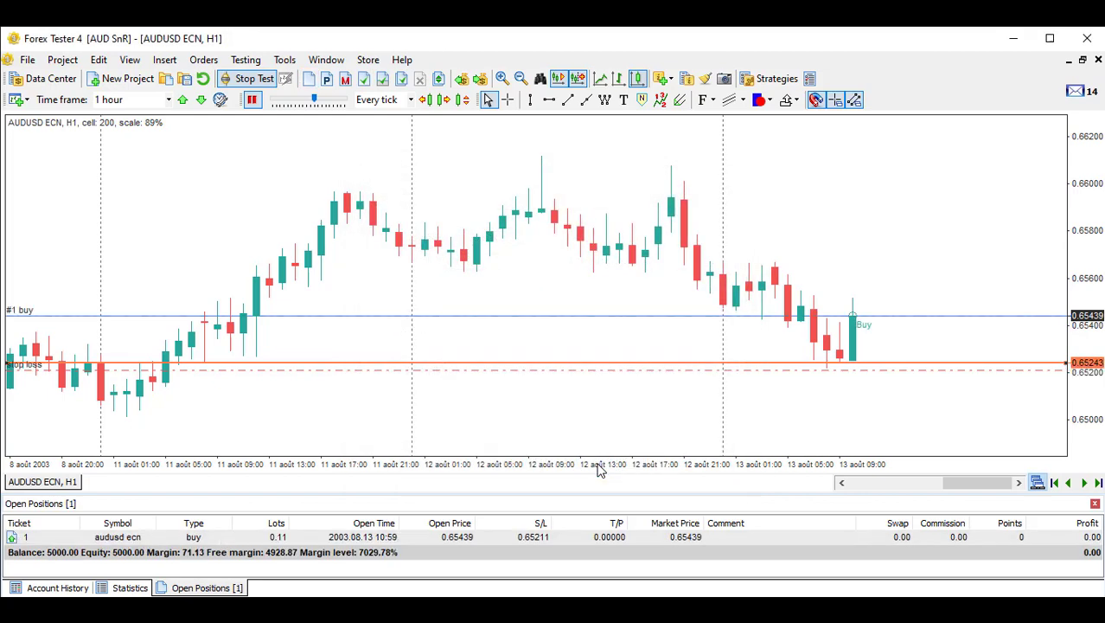
Step: Place a Buy Limit order at 0.65362 with a stop loss at 0.65211 and a risk-calculated lot of 0.17
left_click(327, 80)
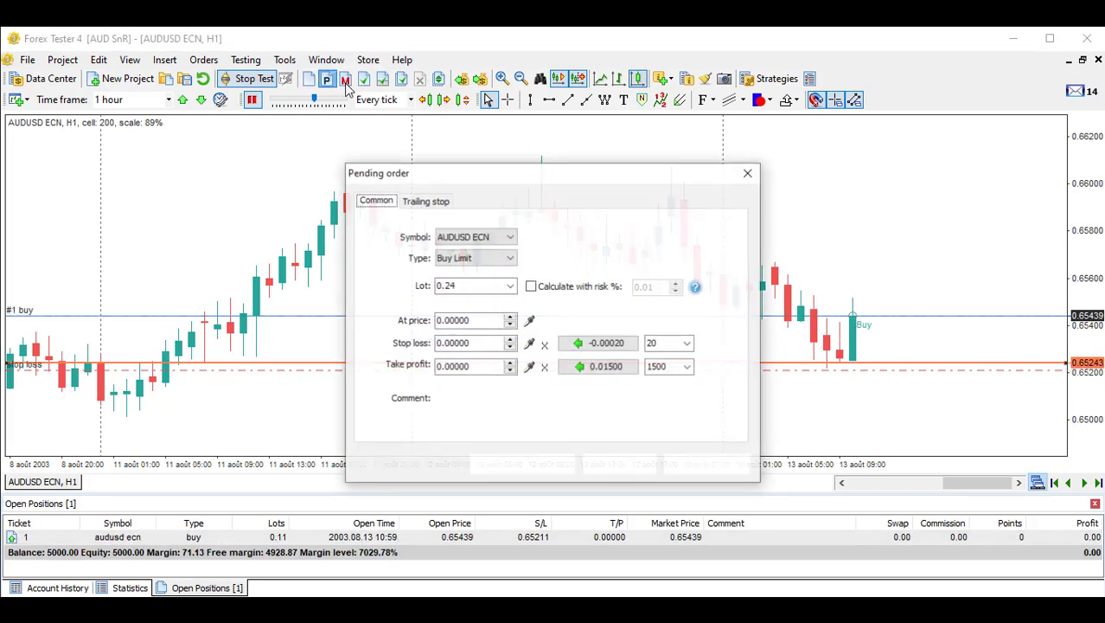
left_click(530, 321)
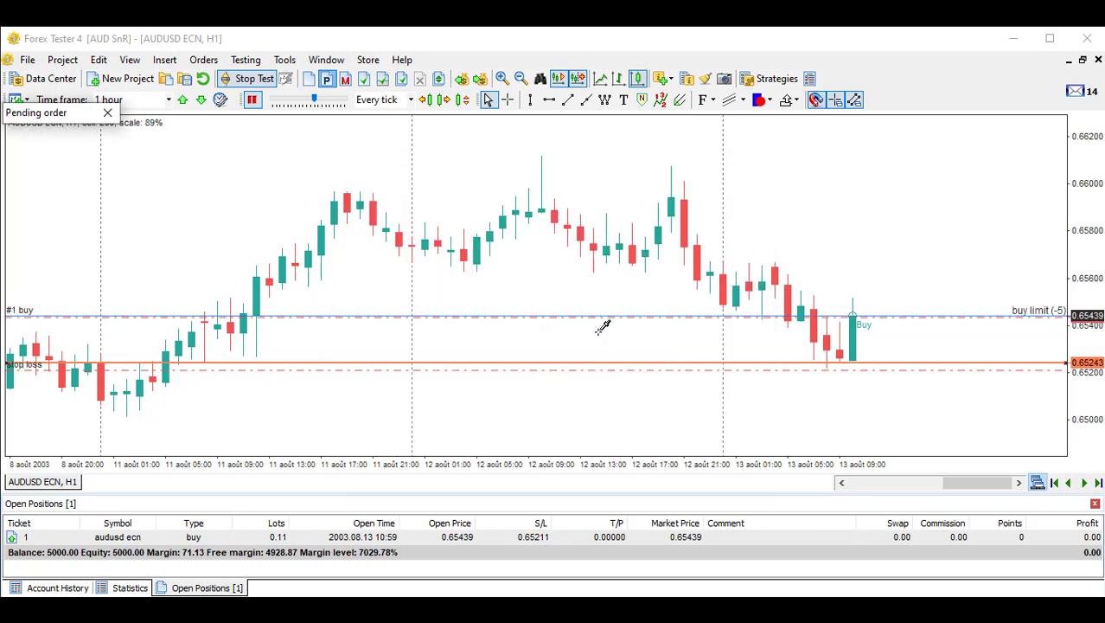
left_click(904, 330)
left_click(530, 340)
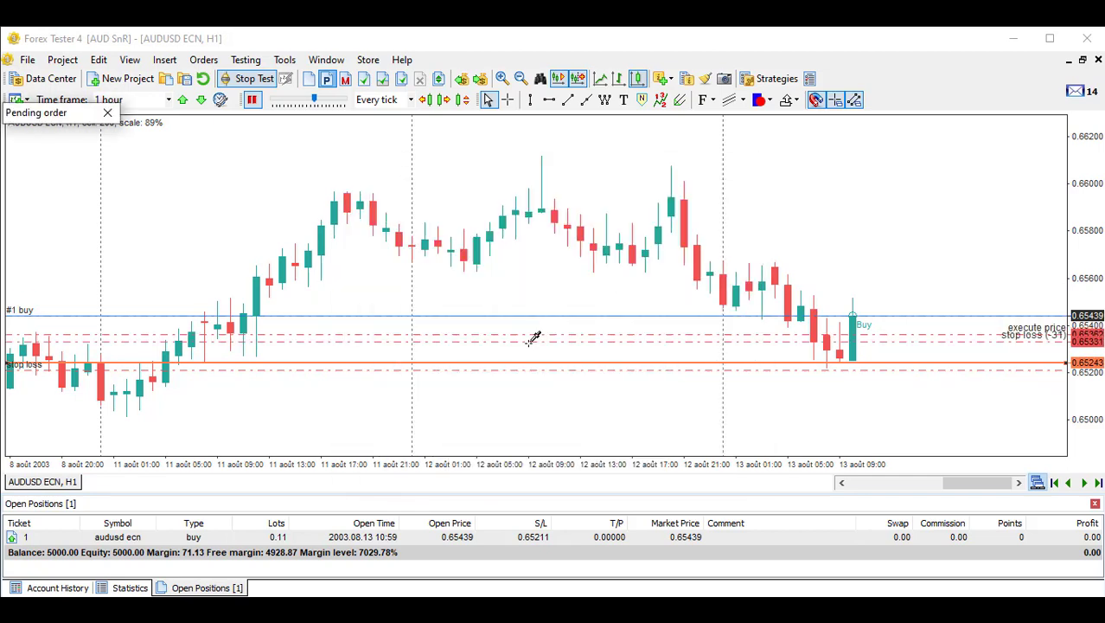
left_click(883, 370)
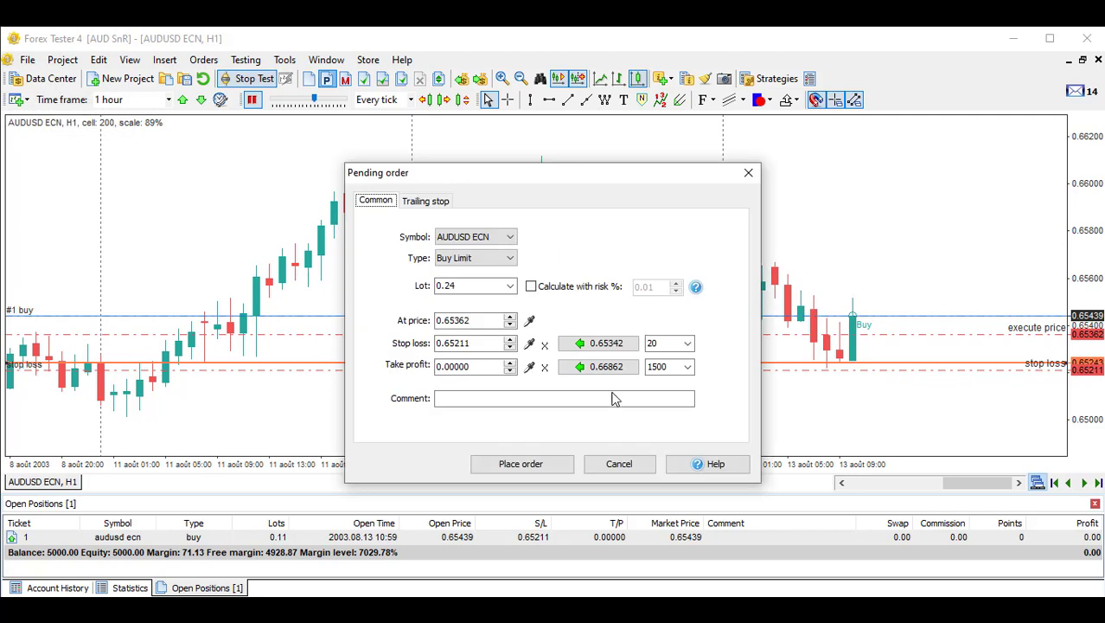
left_click(532, 287)
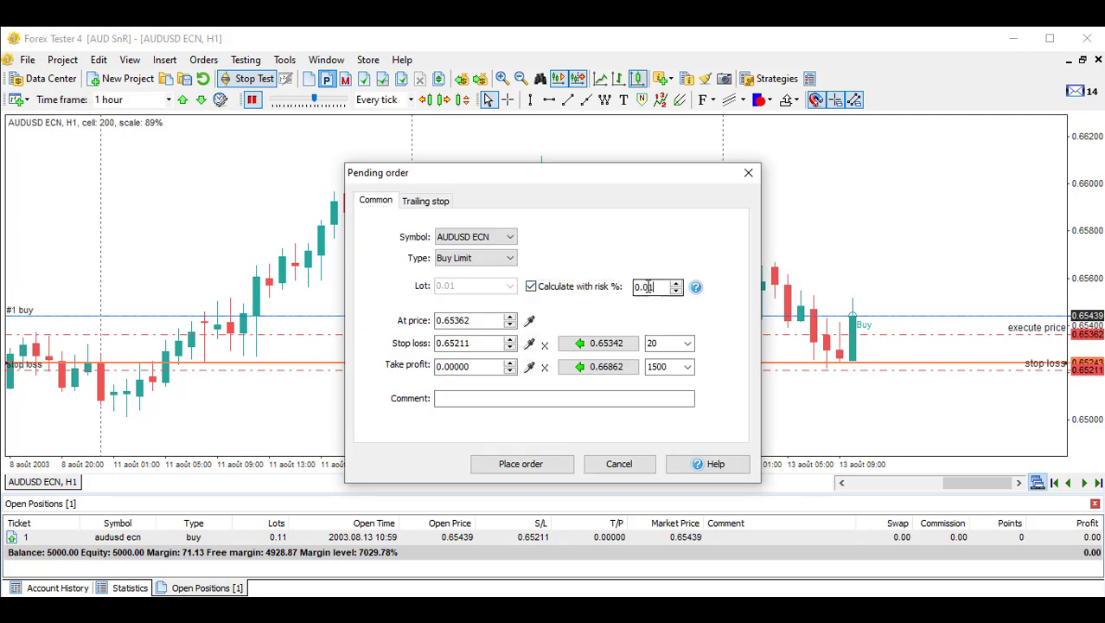
left_click_drag(648, 287, 621, 286)
type("0.")
left_click(521, 464)
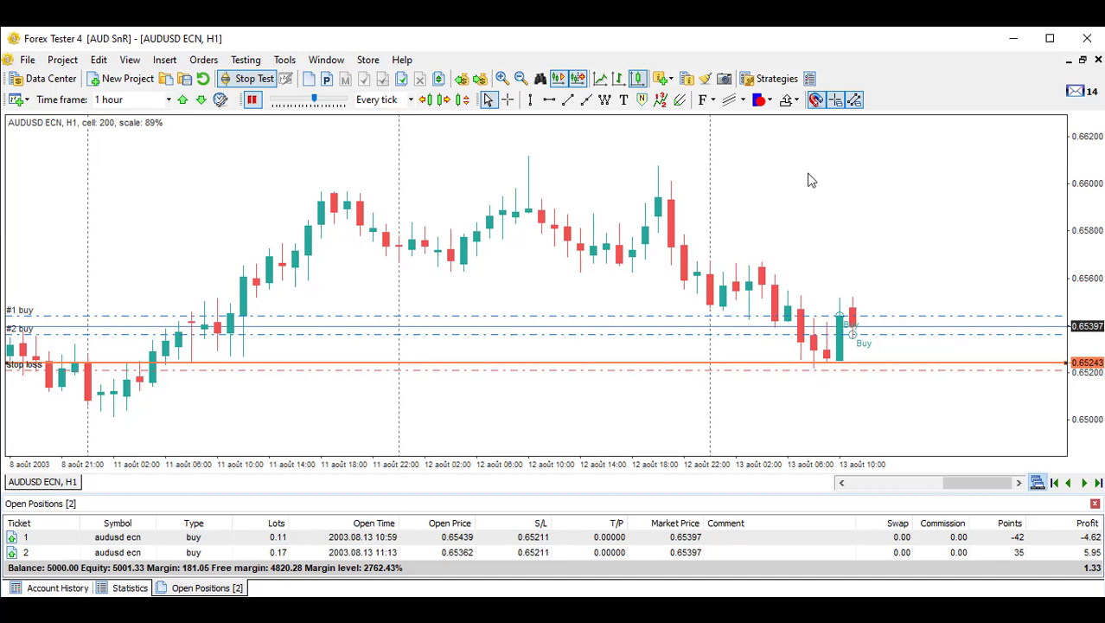
Step: Measure the distance from order 2's entry price to its stop loss on the chart
double_click(331, 552)
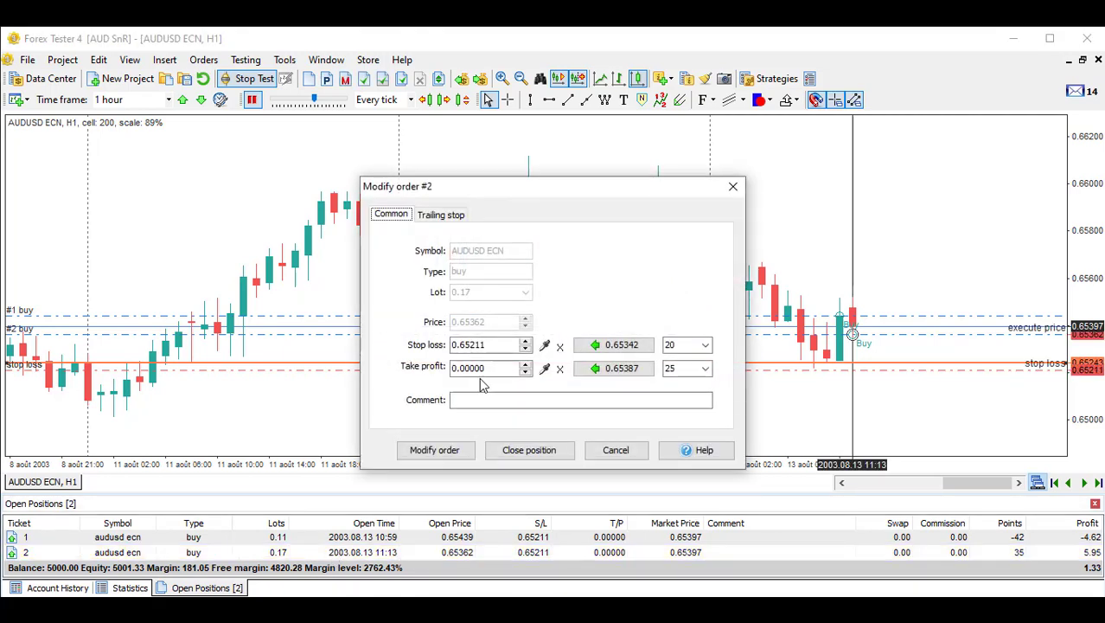
key("Escape")
middle_click(926, 370)
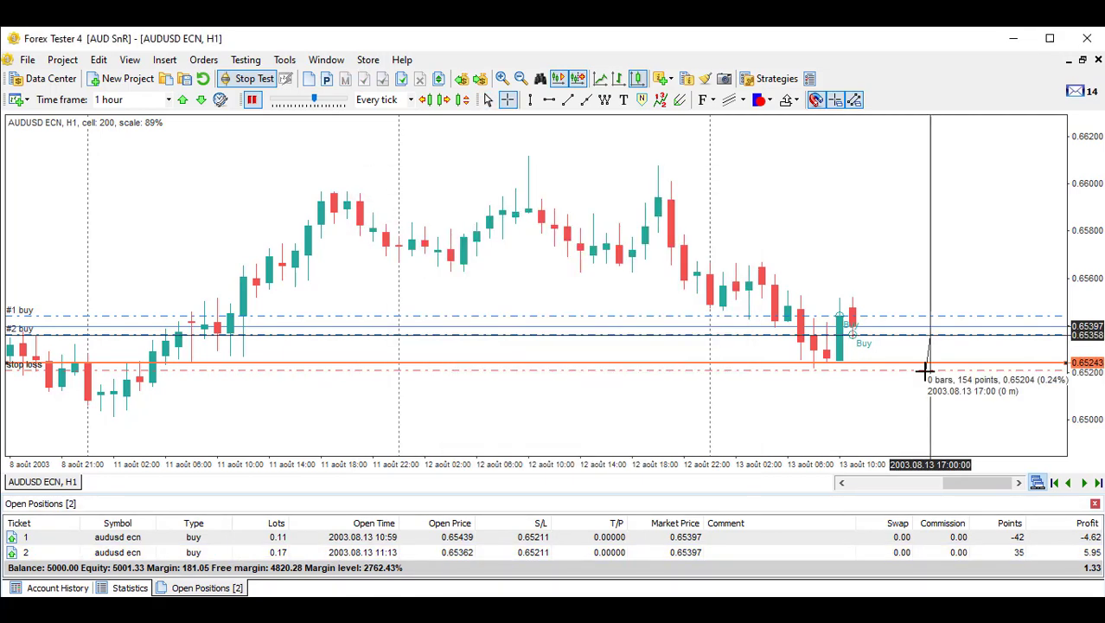
middle_click(926, 370)
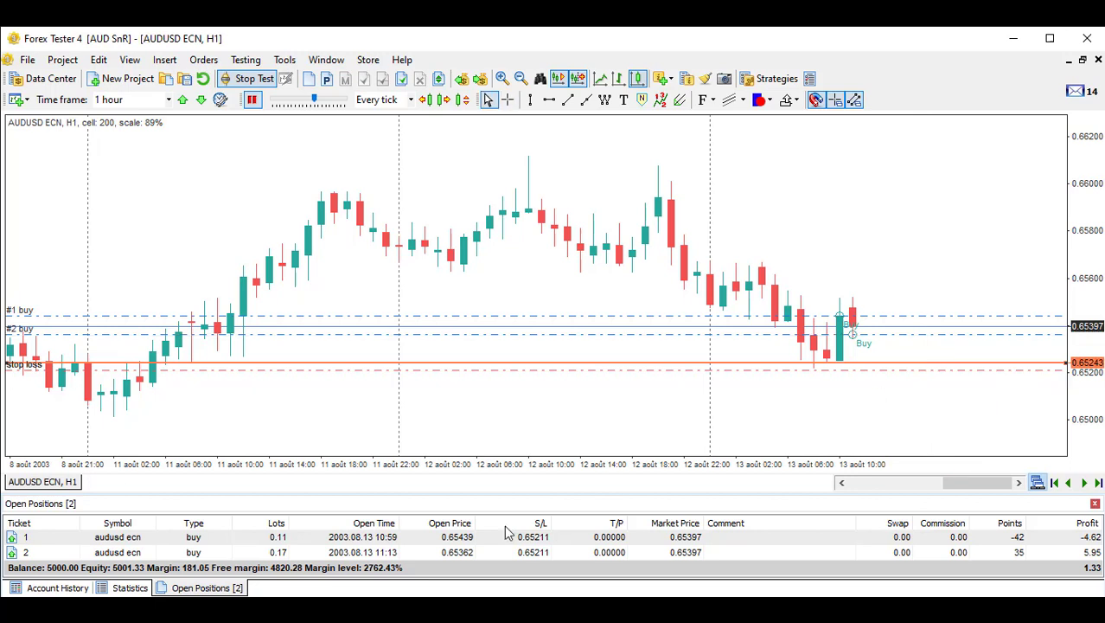
Step: Modify order 2 with a take profit of 450 points, at 0.65812
left_click(468, 552)
double_click(468, 554)
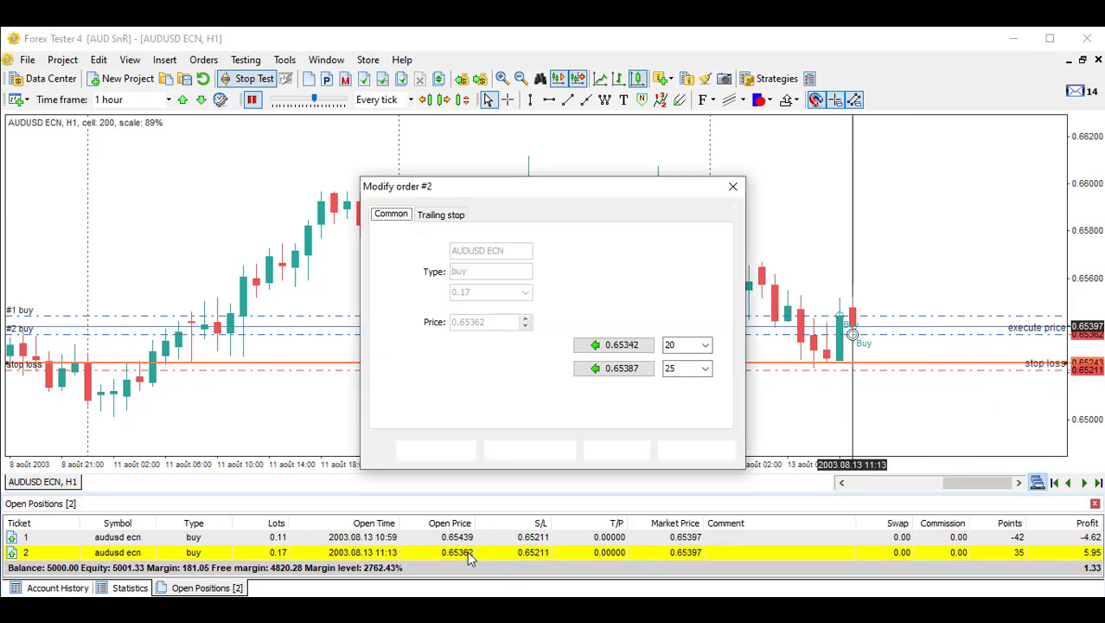
left_click(666, 369)
key("BackSpace")
key("BackSpace")
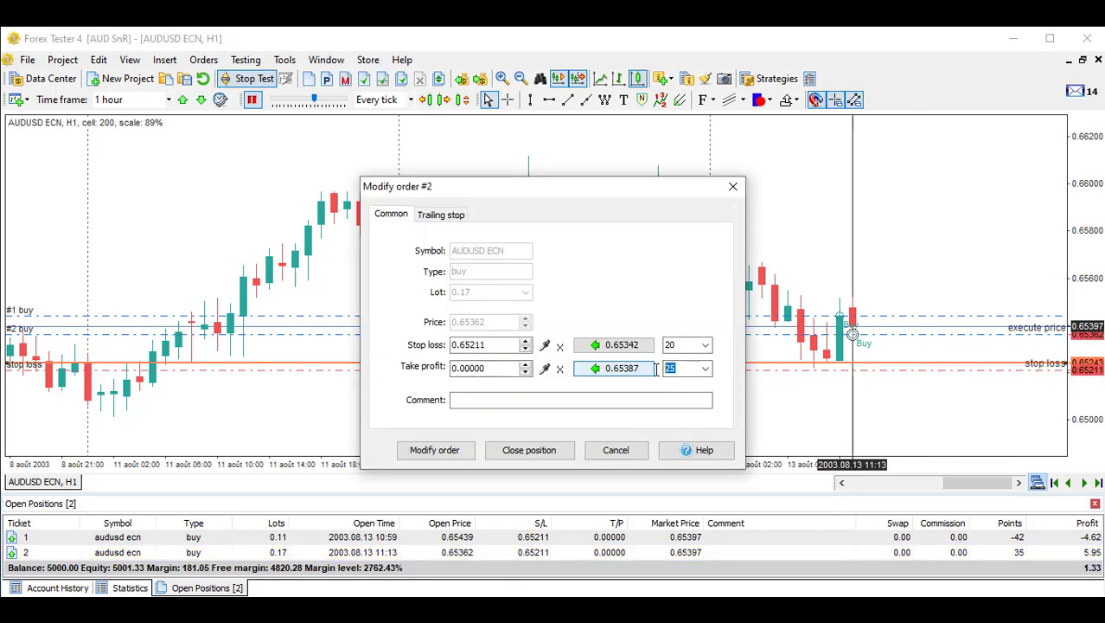
type("45")
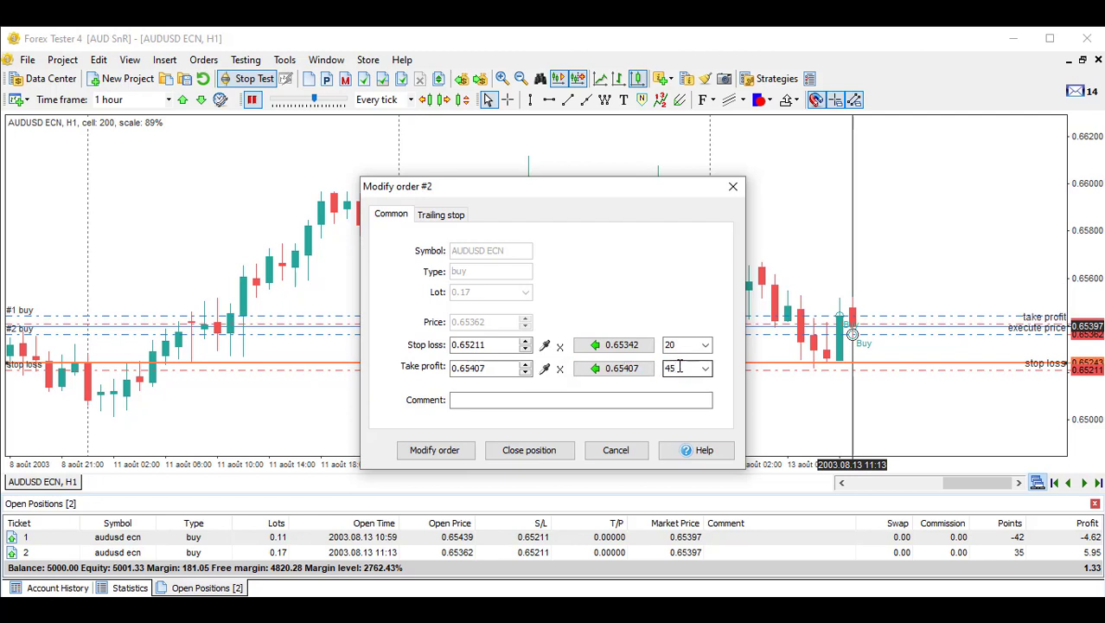
type("0")
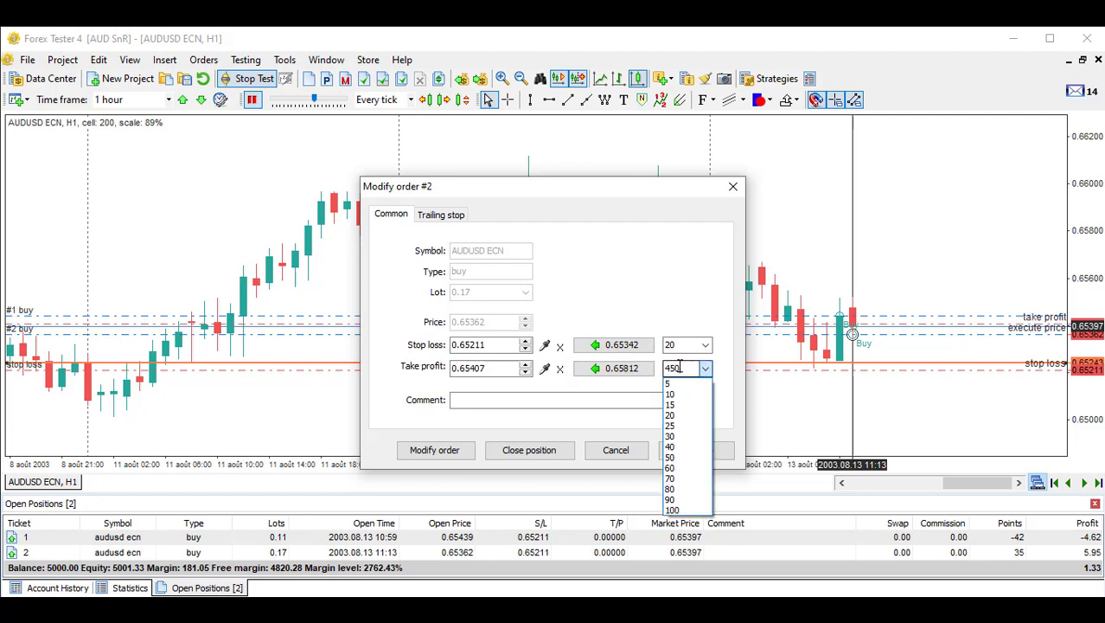
left_click(616, 372)
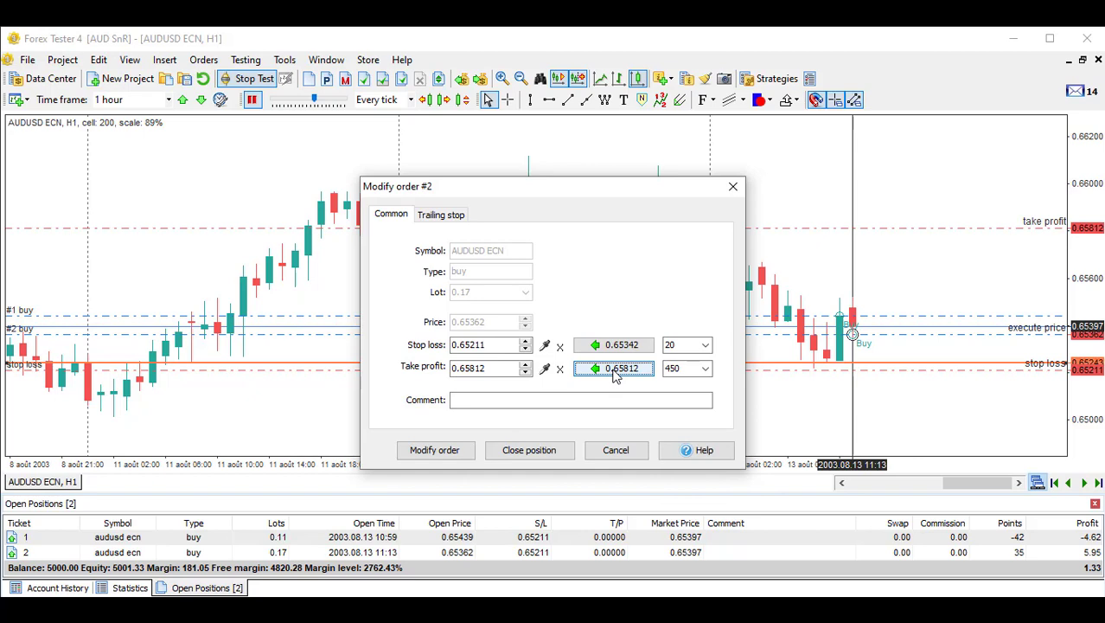
left_click(435, 452)
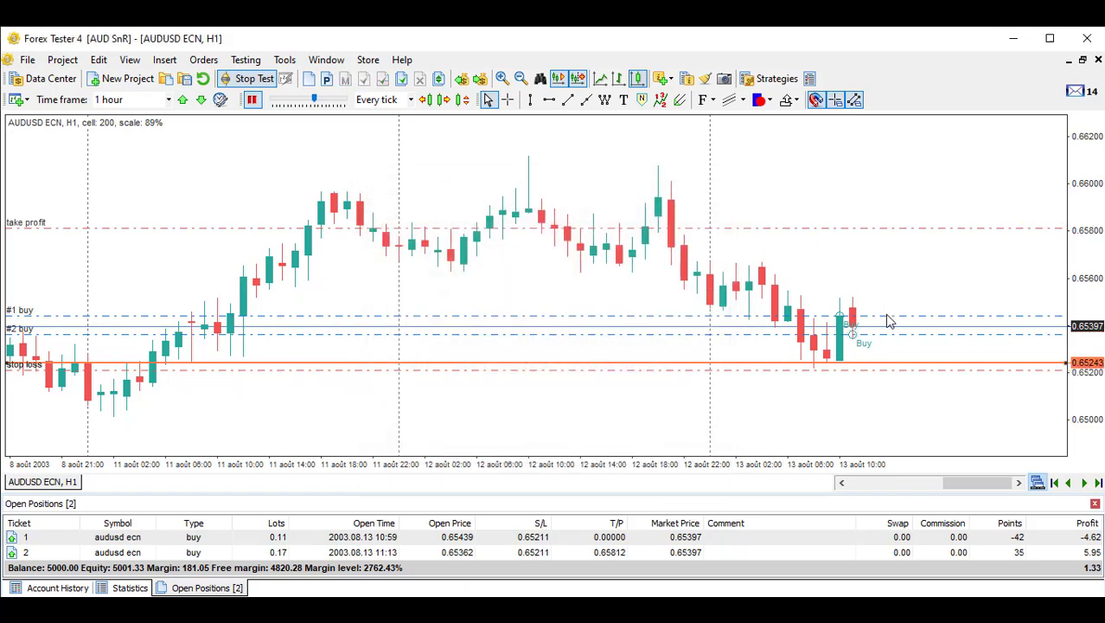
Step: Measure order 1's entry-to-stop distance and set its take profit to 660 points, at 0.66099
middle_click(881, 321)
left_click_drag(876, 321, 847, 370)
double_click(816, 539)
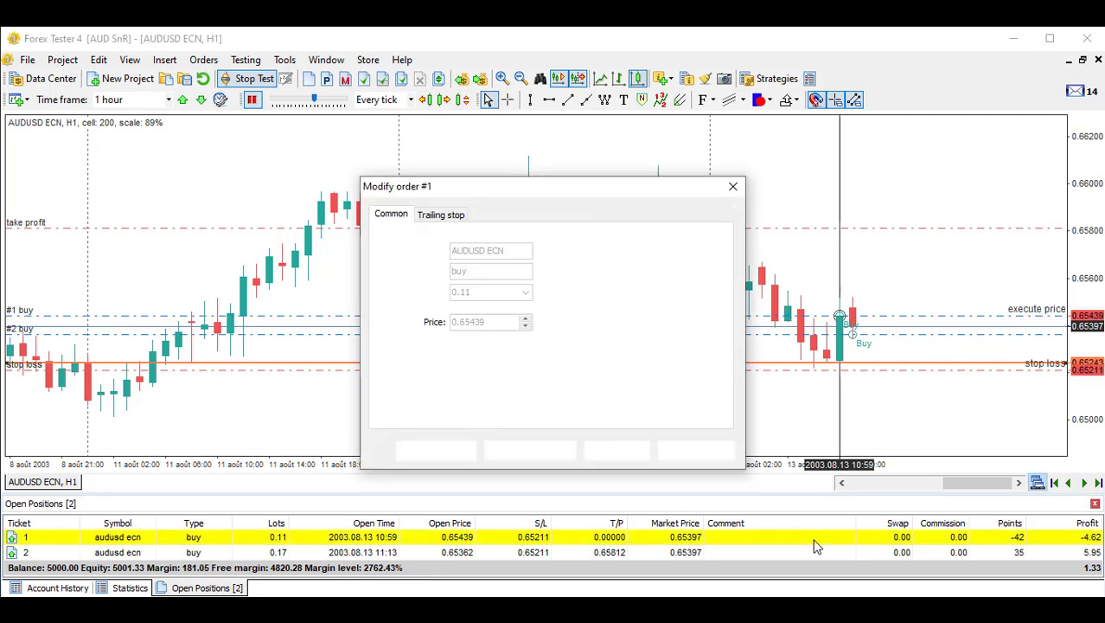
double_click(673, 369)
type("660")
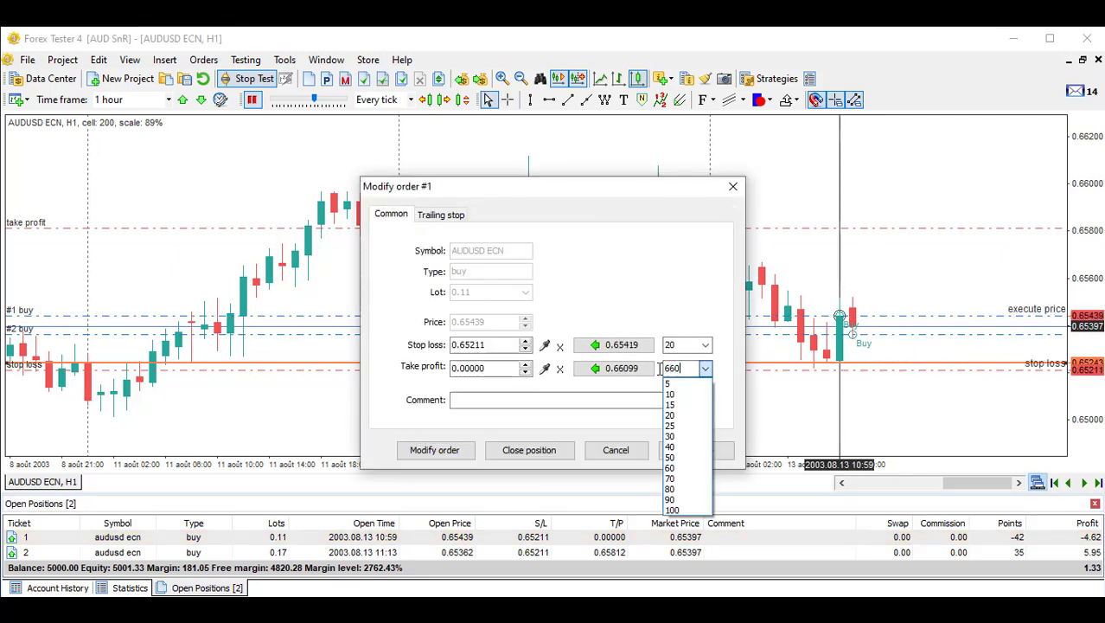
left_click(640, 369)
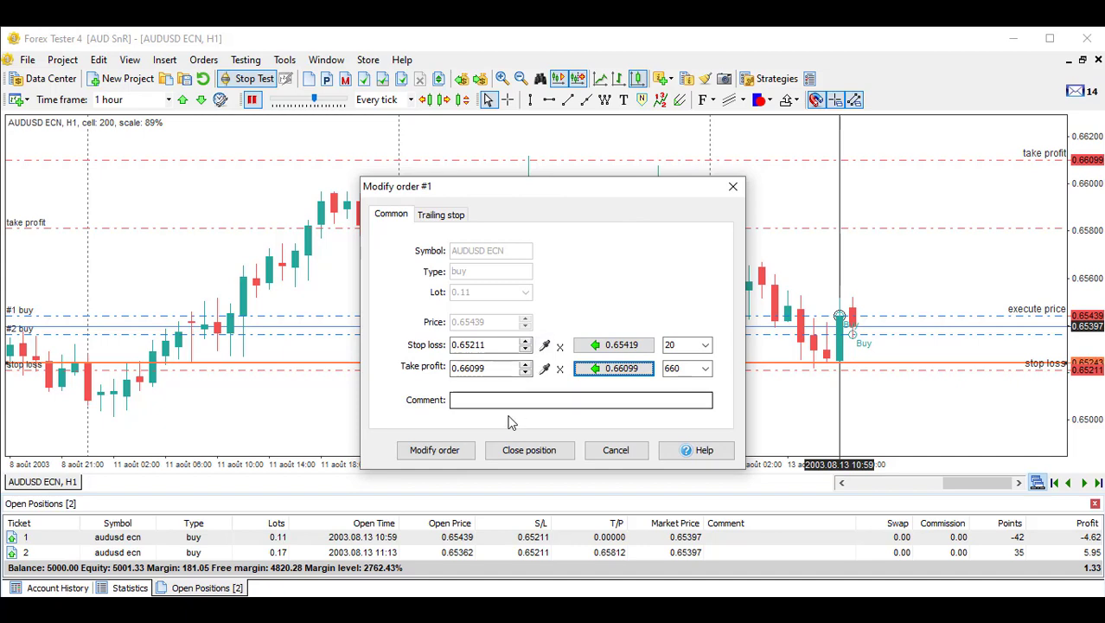
left_click(437, 450)
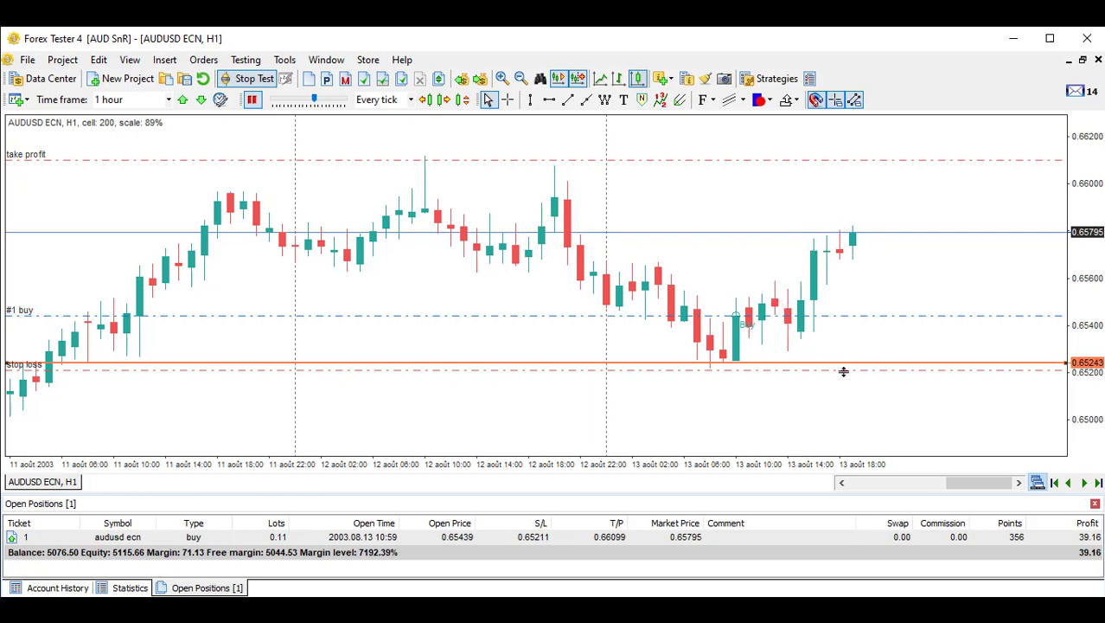
Step: Trail order 1's stop loss upward on the chart, to 0.65321, to 0.65441 and further above the entry price
left_click_drag(843, 371, 858, 347)
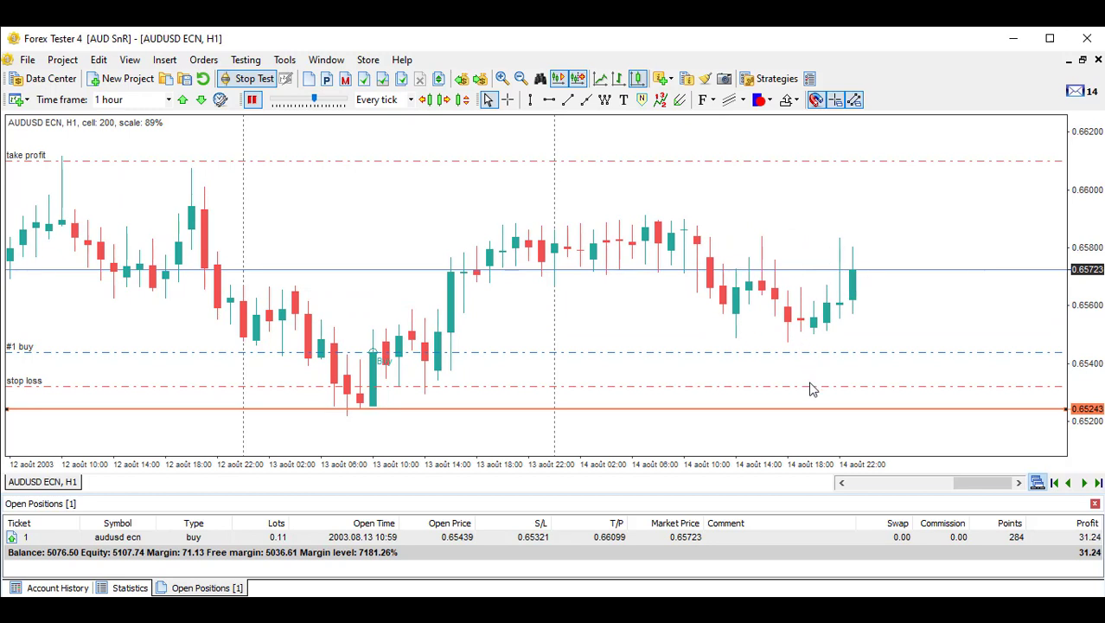
left_click_drag(804, 386, 839, 352)
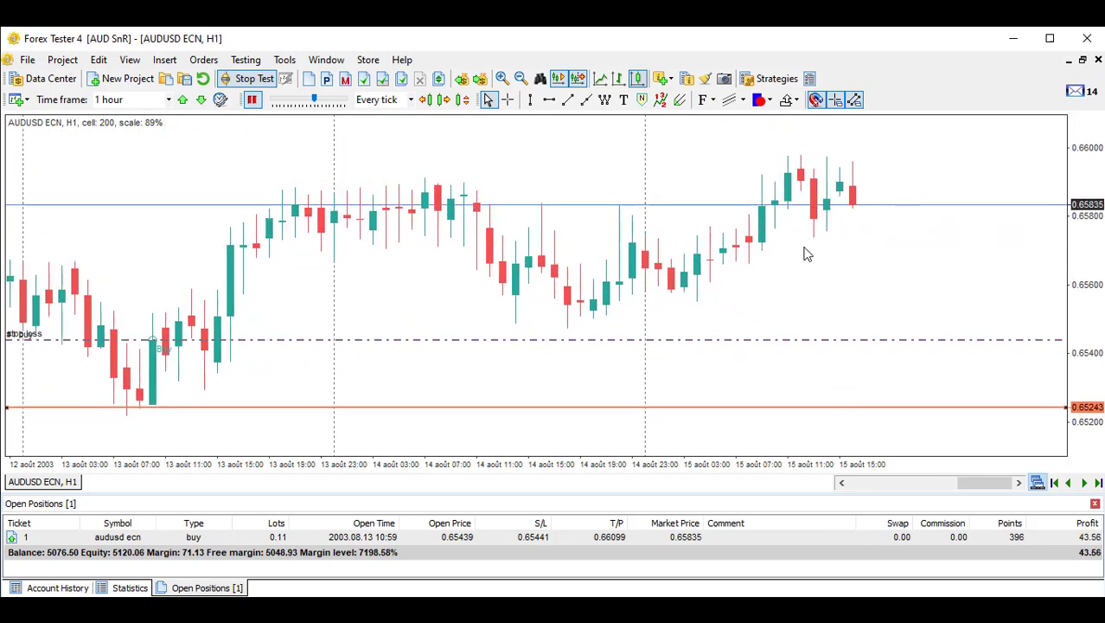
middle_click(451, 176)
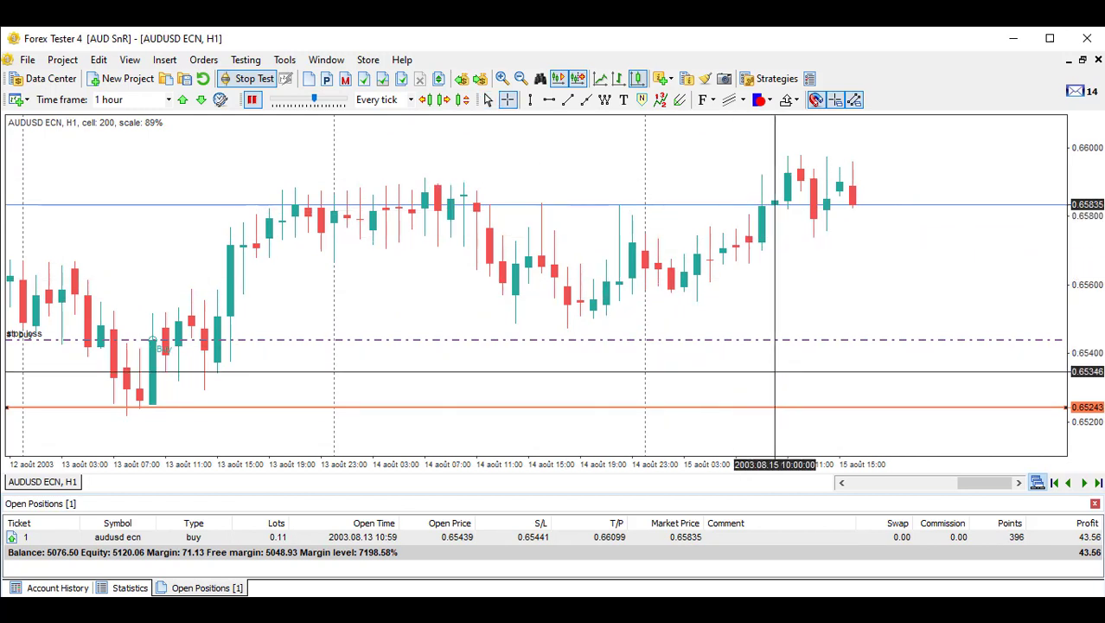
middle_click(808, 351)
left_click_drag(816, 339, 859, 267)
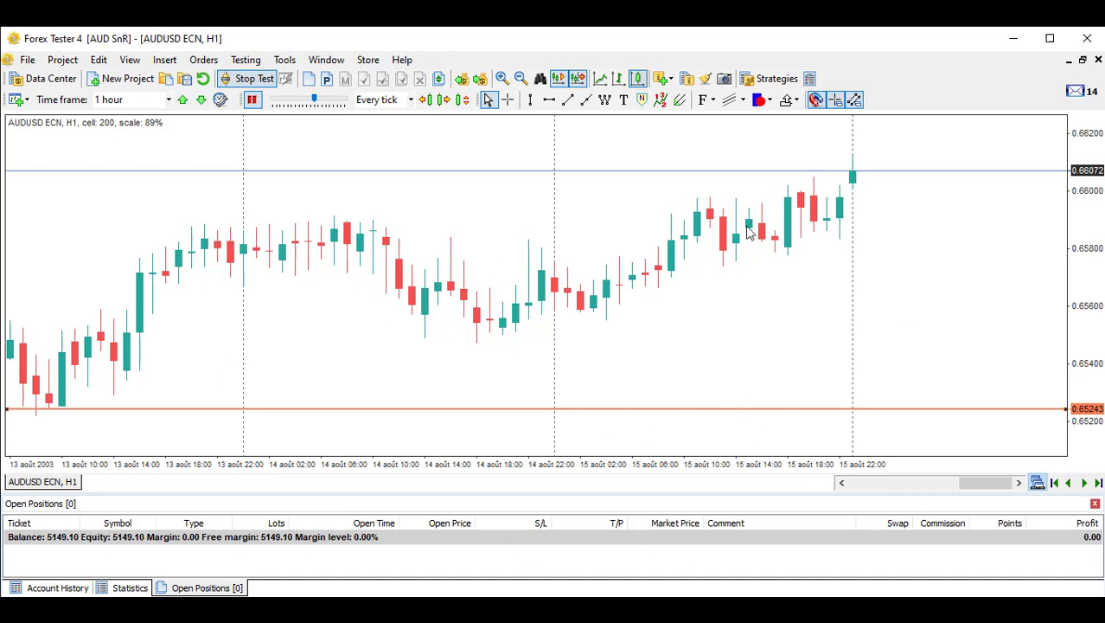
Step: Switch the AUDUSD chart back to the 1-day time frame
left_click(169, 100)
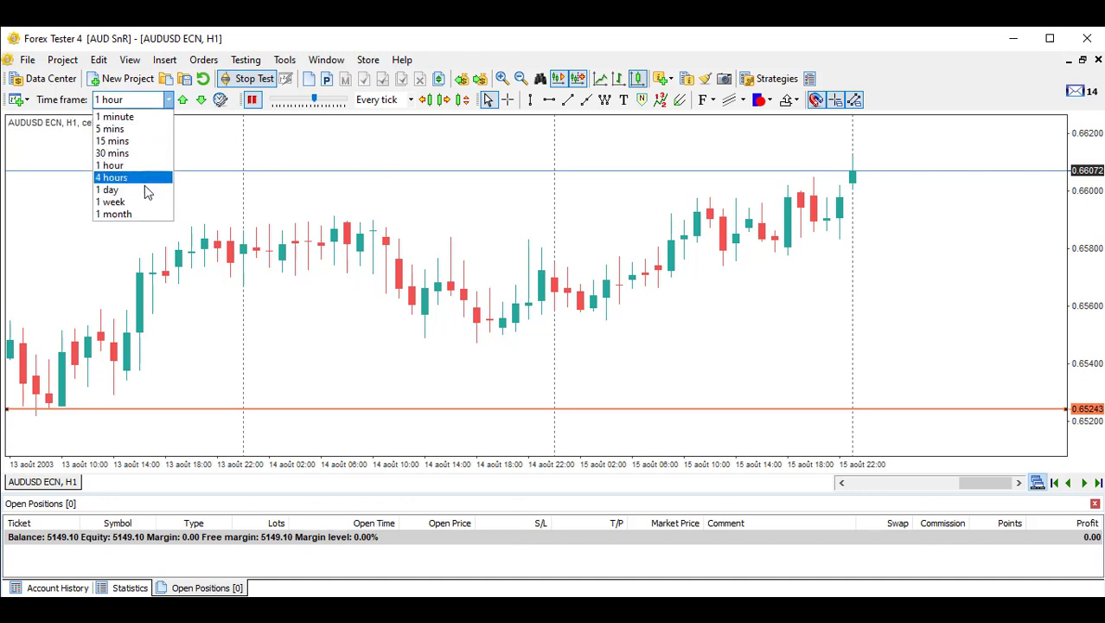
left_click(149, 190)
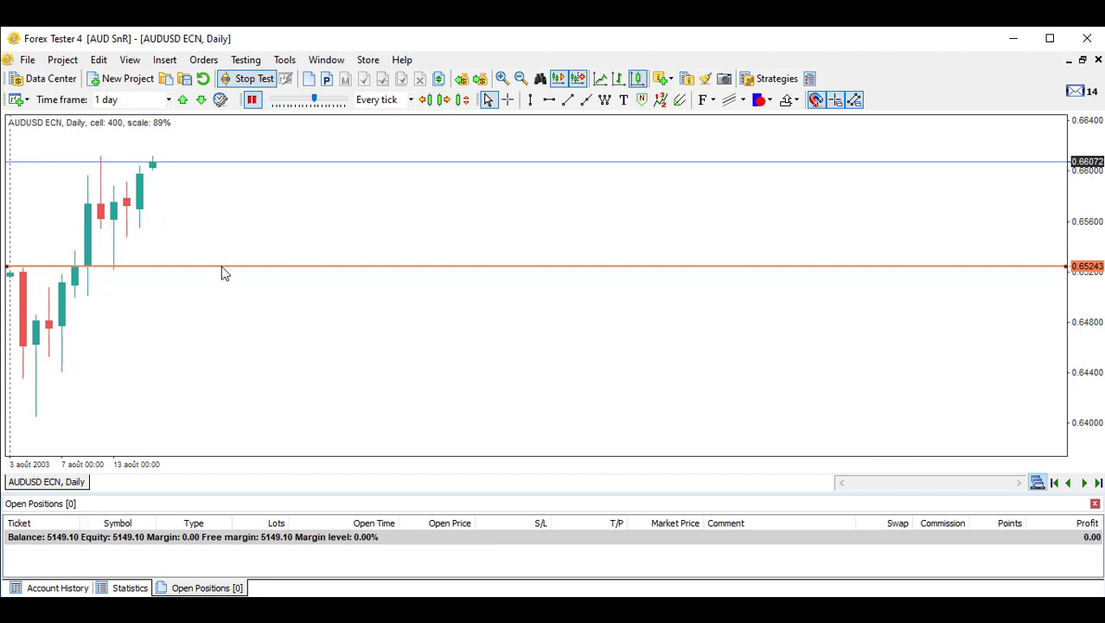
Step: Move the daily horizontal level to 0.65726 and illustrate the price reactions around it with temporary blue strokes
left_click_drag(223, 269, 251, 211)
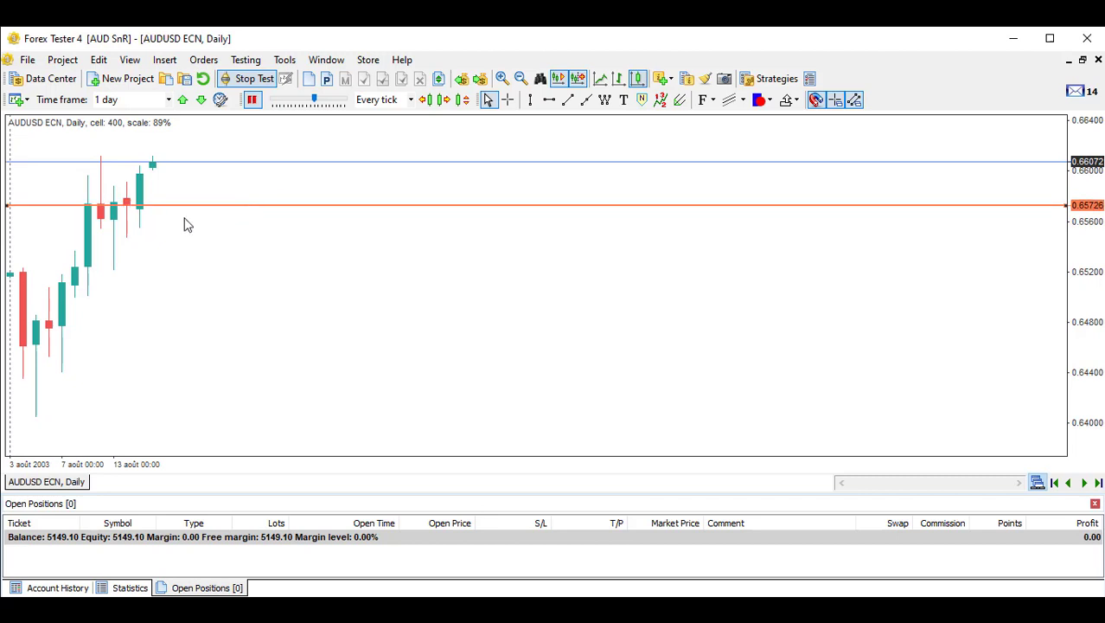
key("ctrl+shift+d")
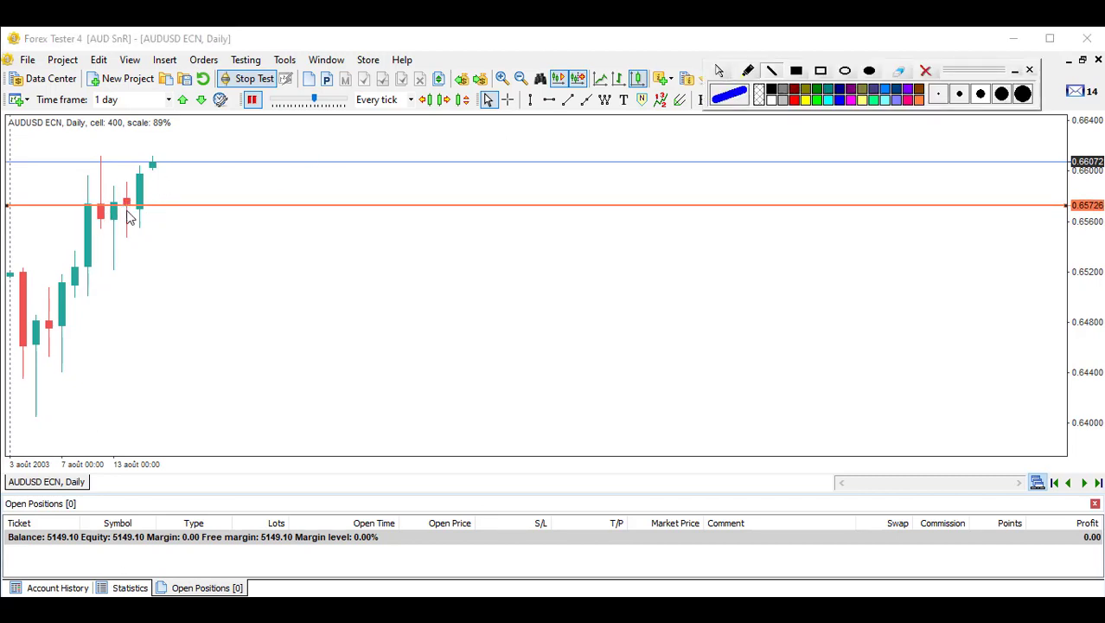
left_click_drag(84, 243, 100, 213)
left_click_drag(101, 213, 105, 235)
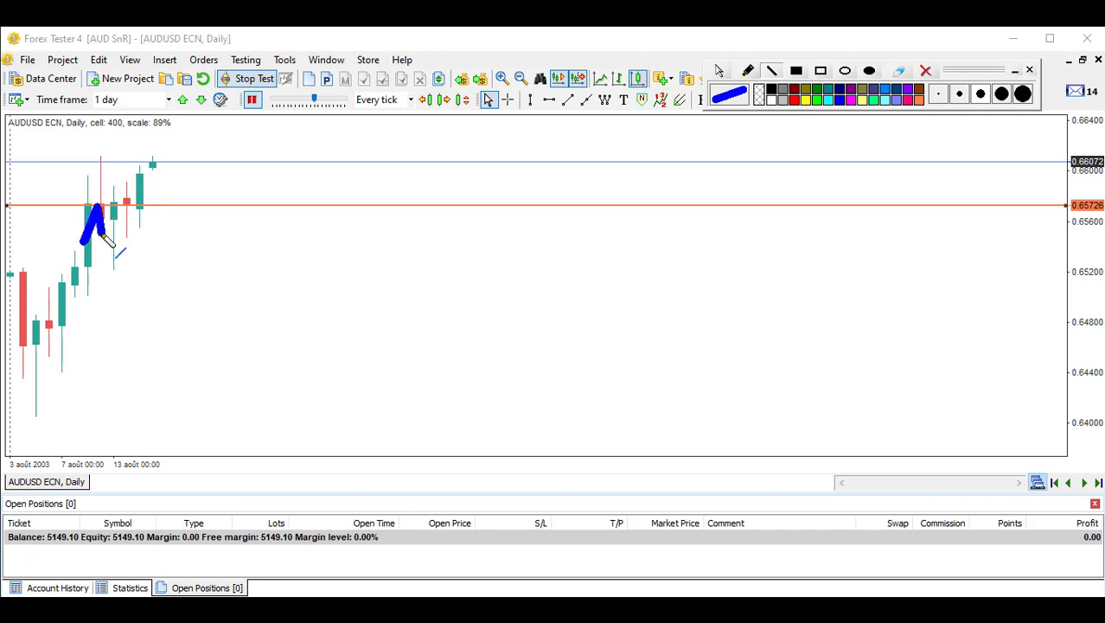
mouse_move(122, 185)
left_mouse_down()
mouse_move(134, 207)
mouse_move(141, 160)
left_mouse_up()
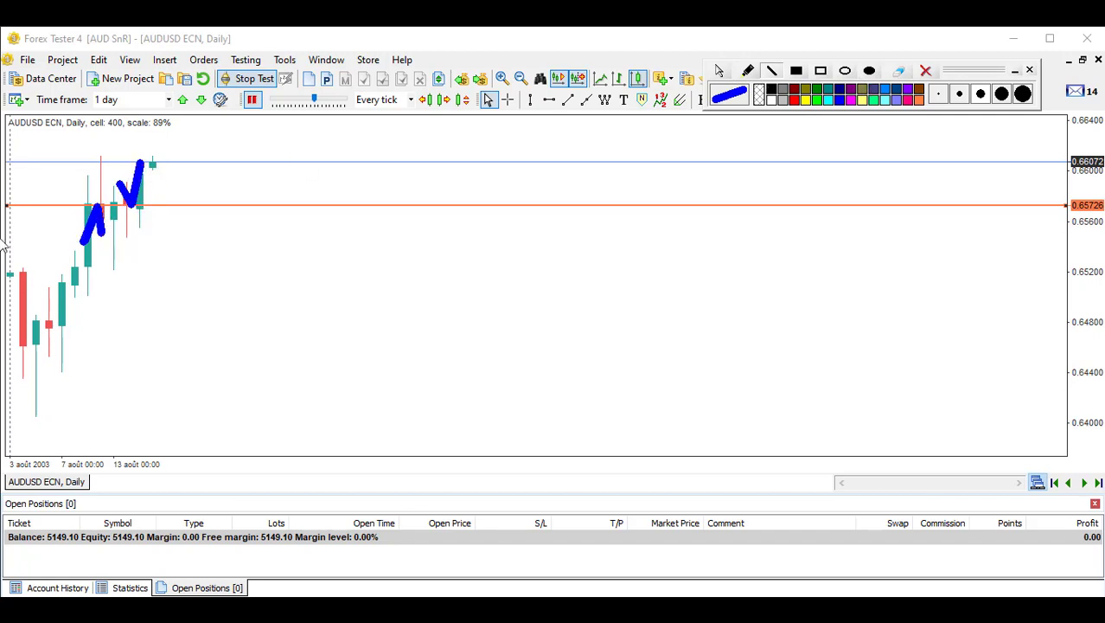
left_click_drag(135, 232, 145, 221)
left_click(925, 70)
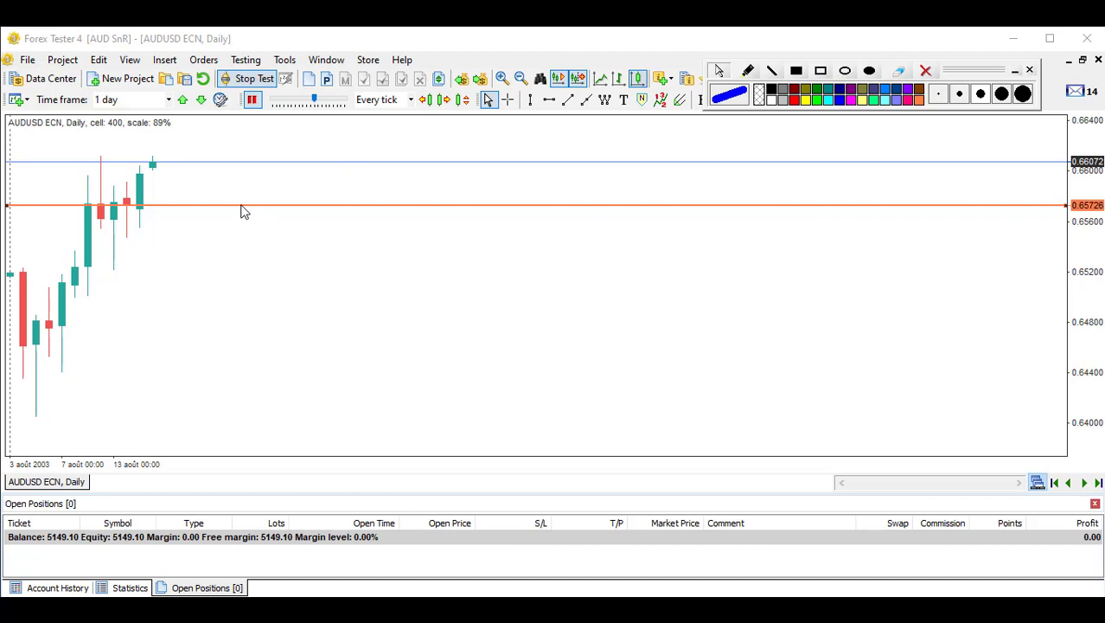
Step: Add a second horizontal level at 0.65482 and illustrate the bounce from it with temporary blue strokes
left_click_drag(243, 212, 192, 236)
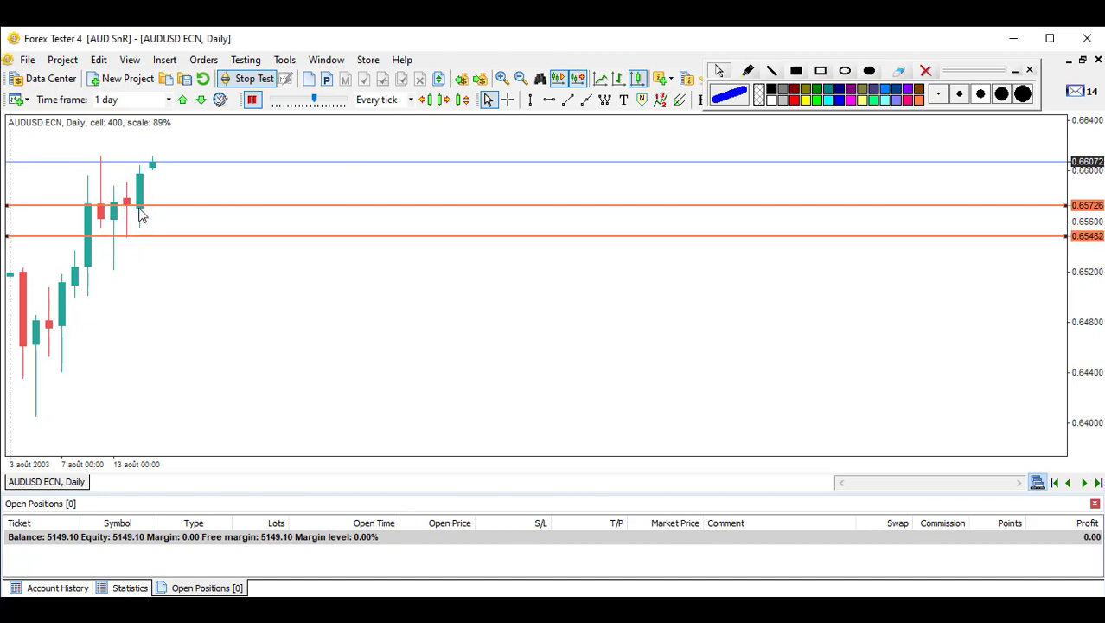
left_click(773, 72)
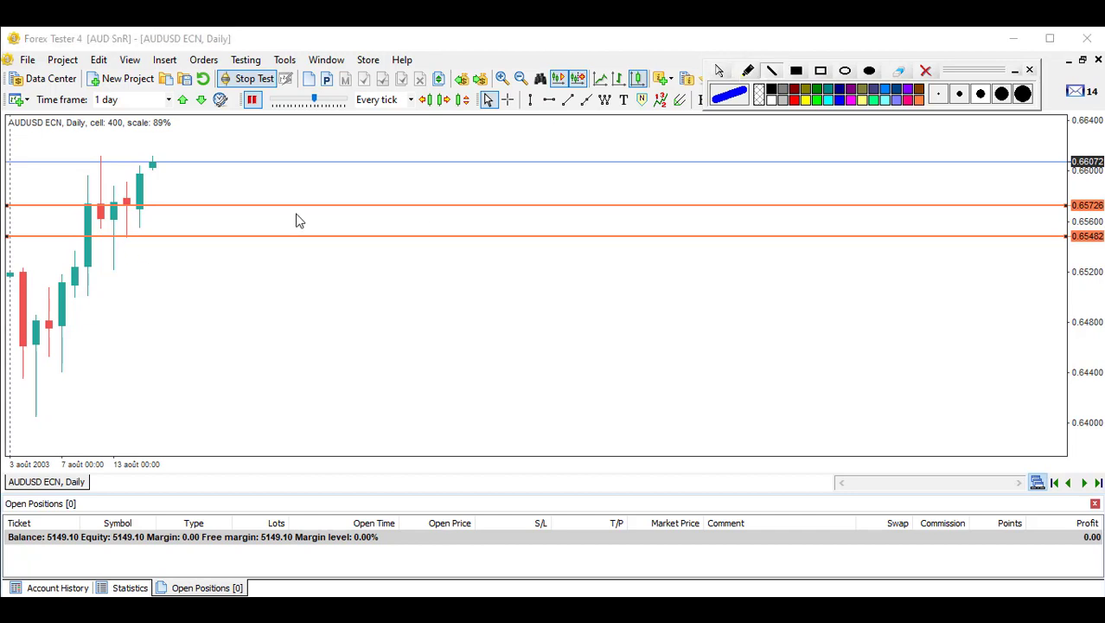
mouse_move(103, 256)
left_mouse_down()
mouse_move(122, 214)
mouse_move(119, 183)
left_mouse_up()
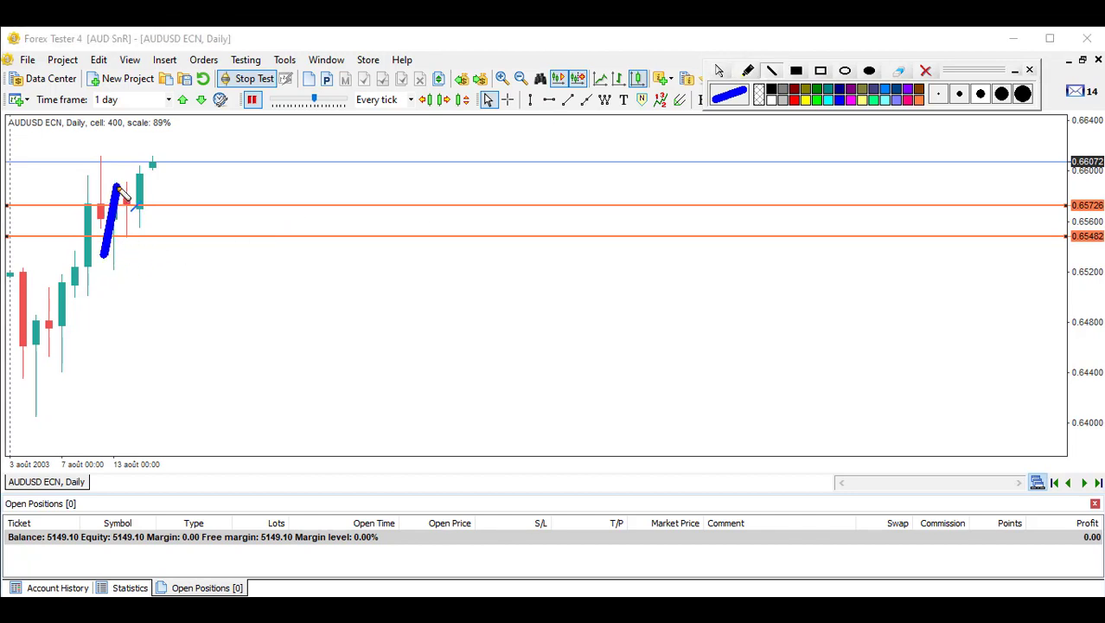
mouse_move(124, 229)
left_mouse_down()
mouse_move(145, 256)
mouse_move(155, 177)
mouse_move(178, 151)
left_mouse_up()
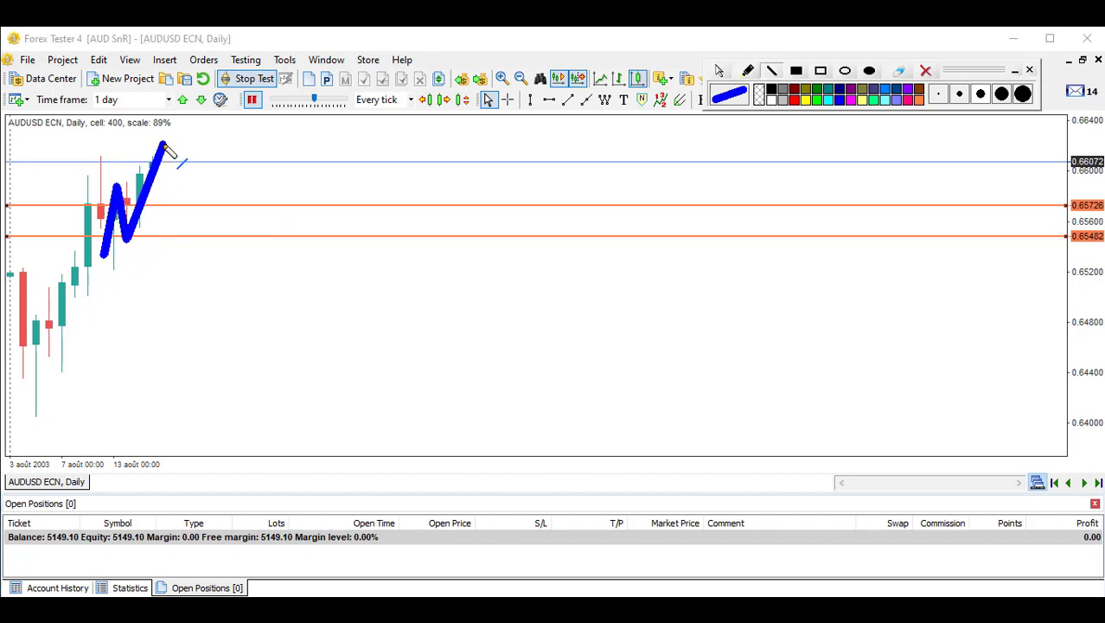
mouse_move(138, 271)
left_mouse_down()
mouse_move(167, 262)
mouse_move(177, 278)
left_mouse_up()
left_click_drag(154, 241, 125, 251)
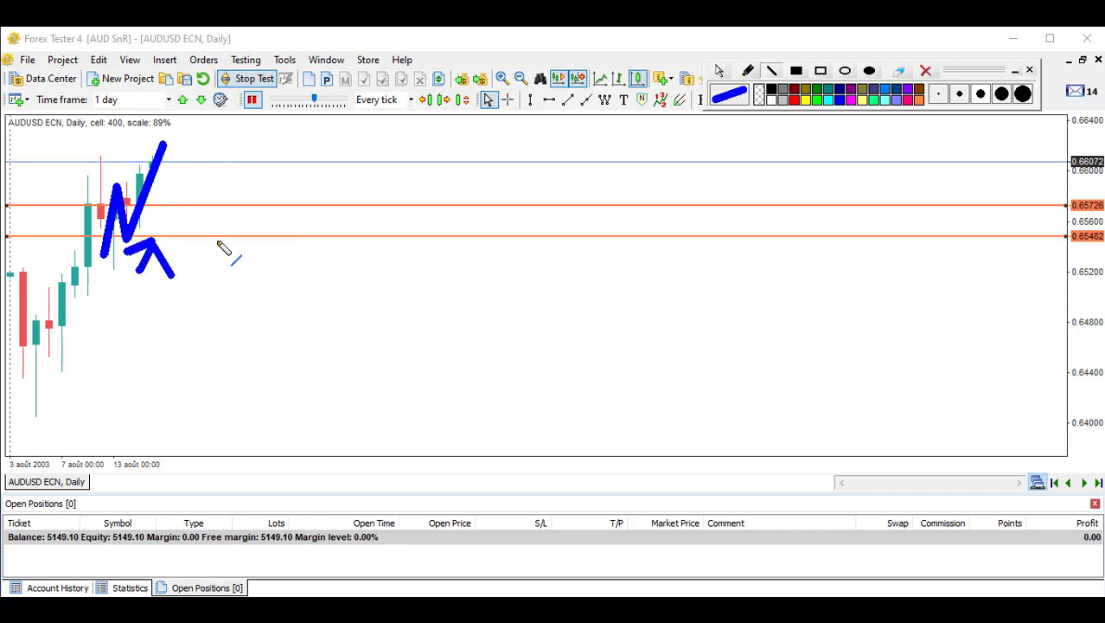
left_click(925, 70)
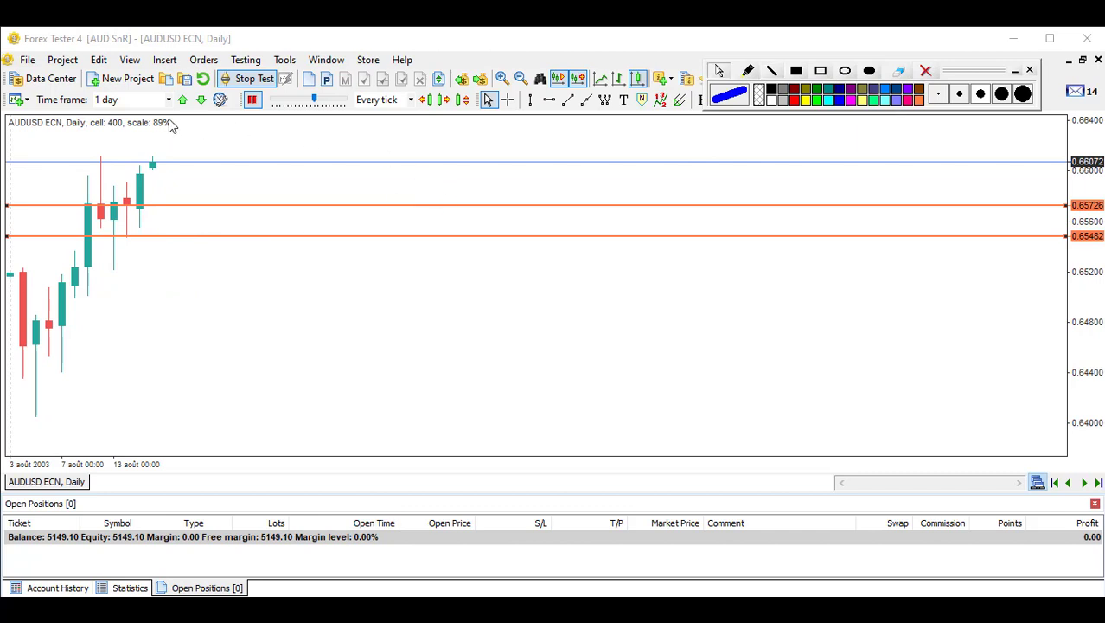
Step: Switch the AUDUSD chart to the 1-hour time frame to follow price against the two levels
left_click(168, 101)
left_click(156, 163)
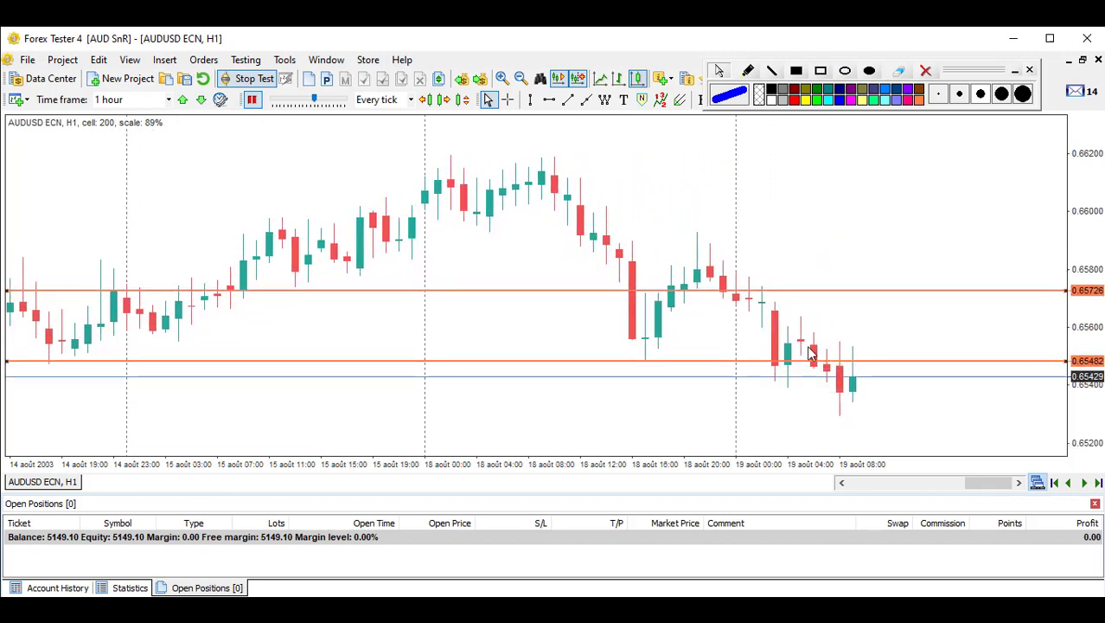
Step: Return to the 1-day time frame and move the 0.65726 horizontal level down to 0.65231
left_click(169, 99)
left_click(111, 191)
left_click_drag(784, 213, 705, 279)
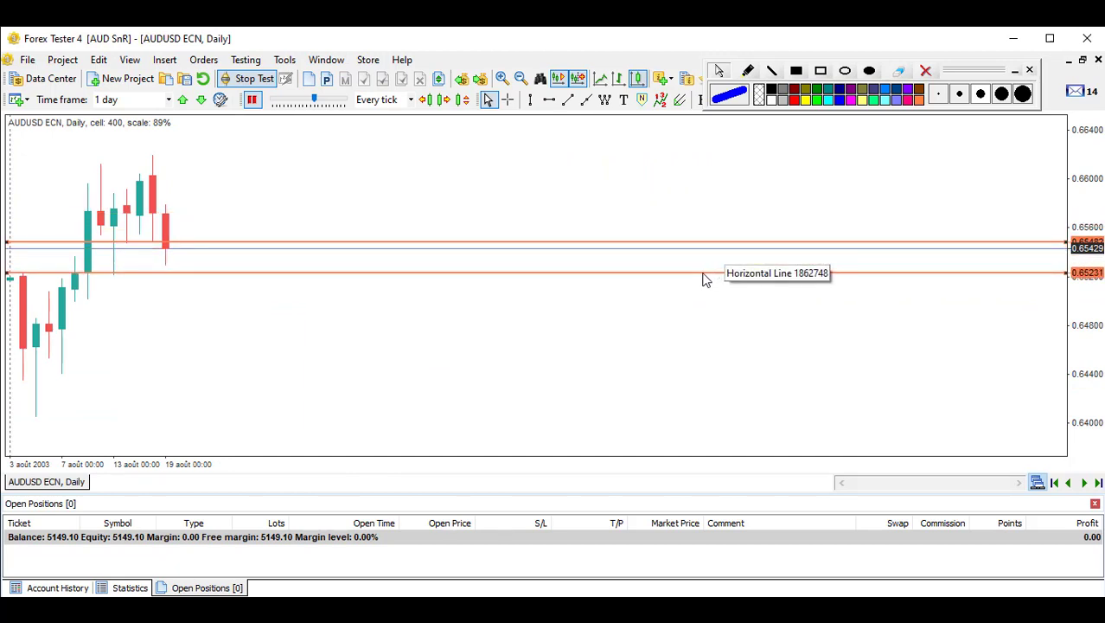
Step: Illustrate the daily rejection at the 0.65231 level with a blue arrow and strokes, and clear the annotations
key("ctrl+alt+g")
mouse_move(97, 336)
left_mouse_down()
mouse_move(110, 280)
mouse_move(94, 298)
left_mouse_up()
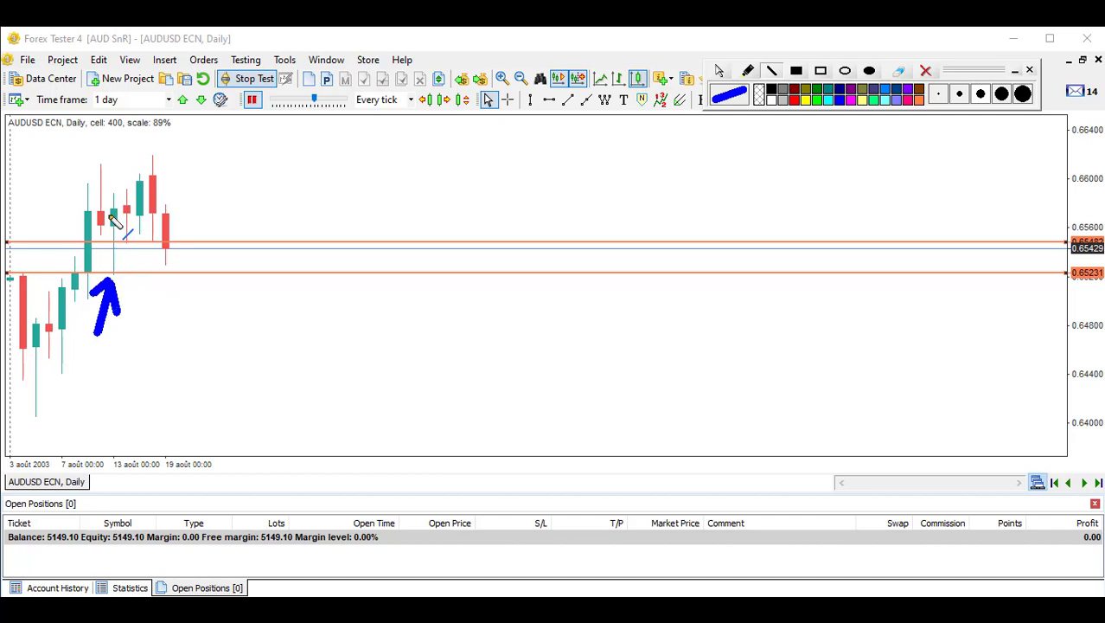
mouse_move(110, 213)
left_mouse_down()
mouse_move(112, 275)
mouse_move(140, 170)
left_mouse_up()
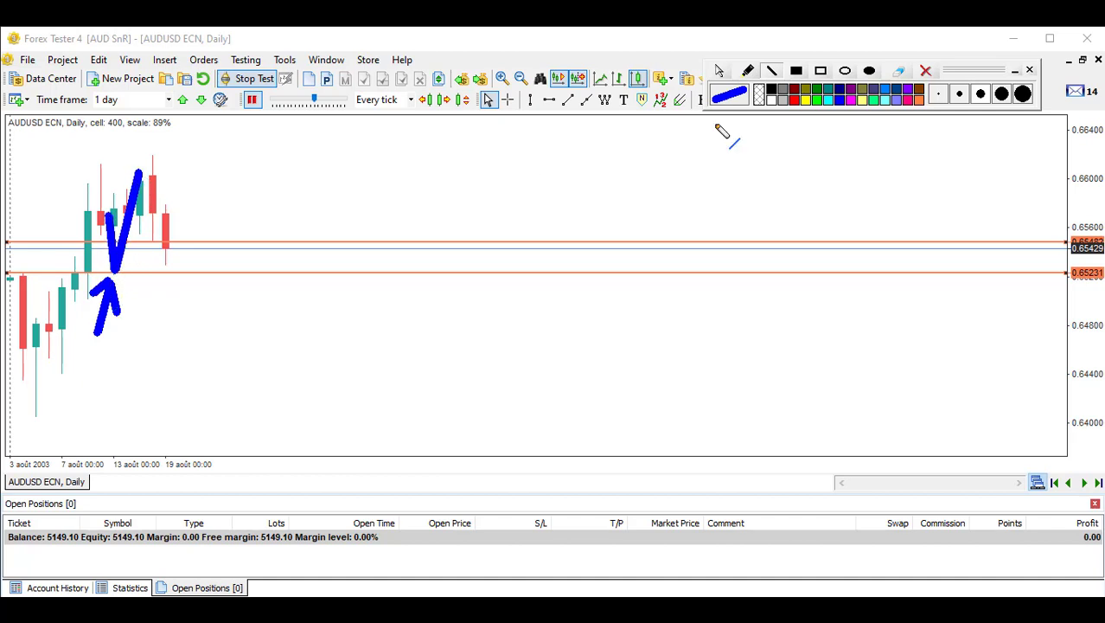
left_click(925, 70)
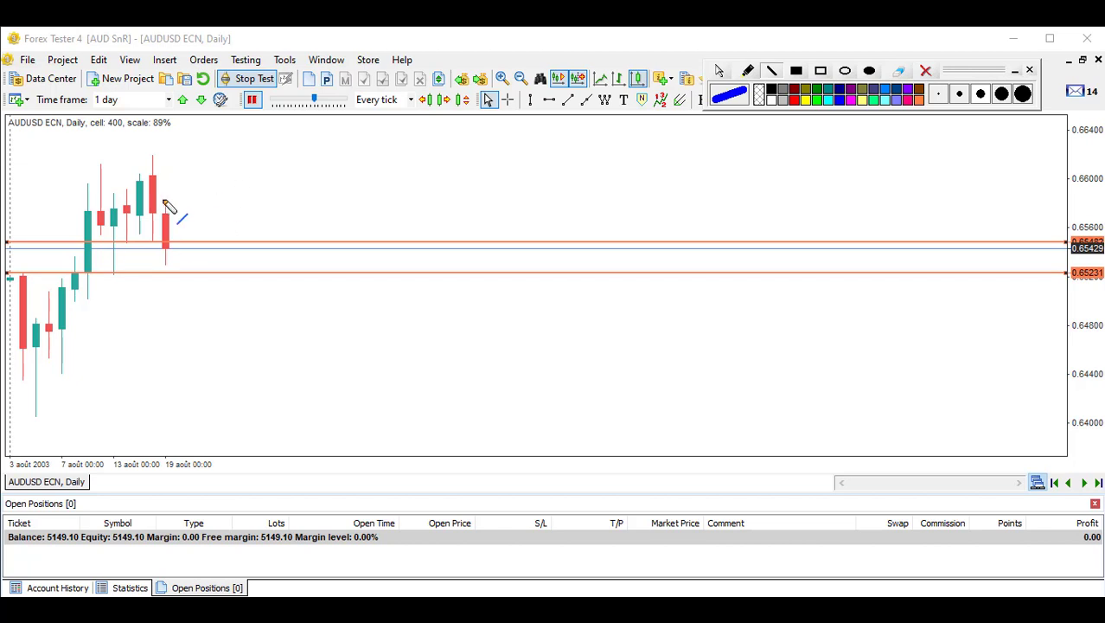
Step: Replace the 0.65482 level with a new horizontal line at 0.65324 on the 4-hour chart
right_click(244, 246)
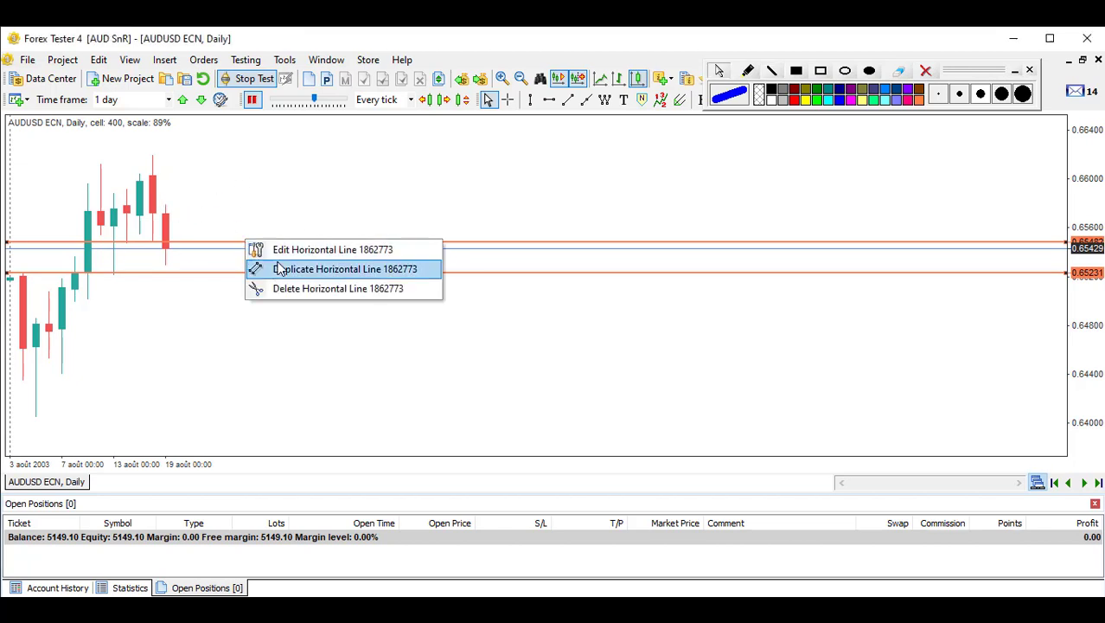
left_click(290, 288)
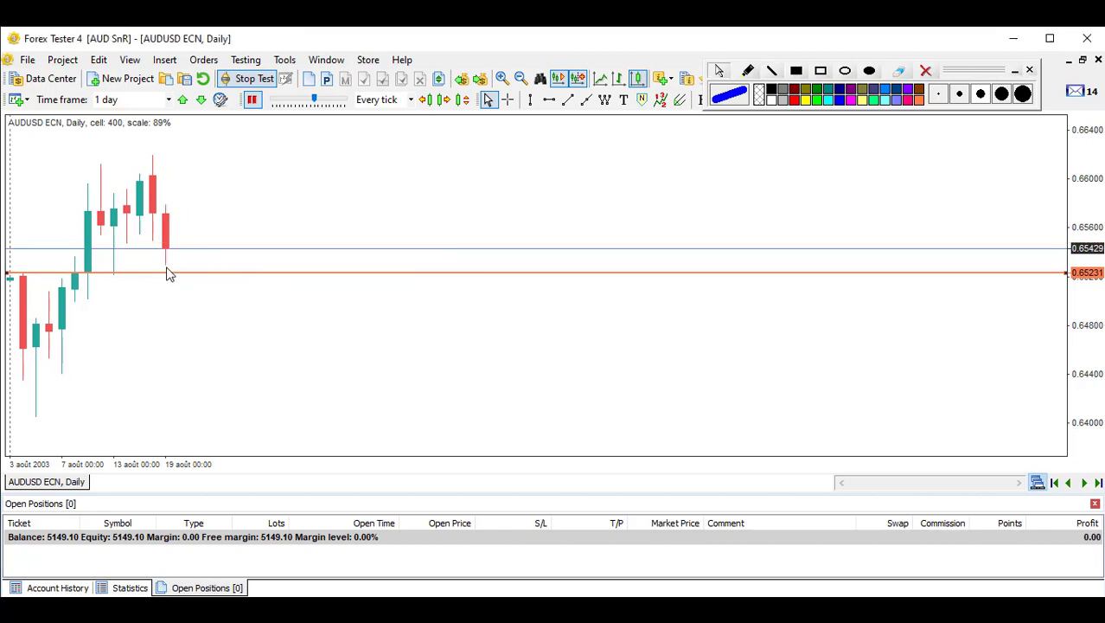
key("ctrl+4")
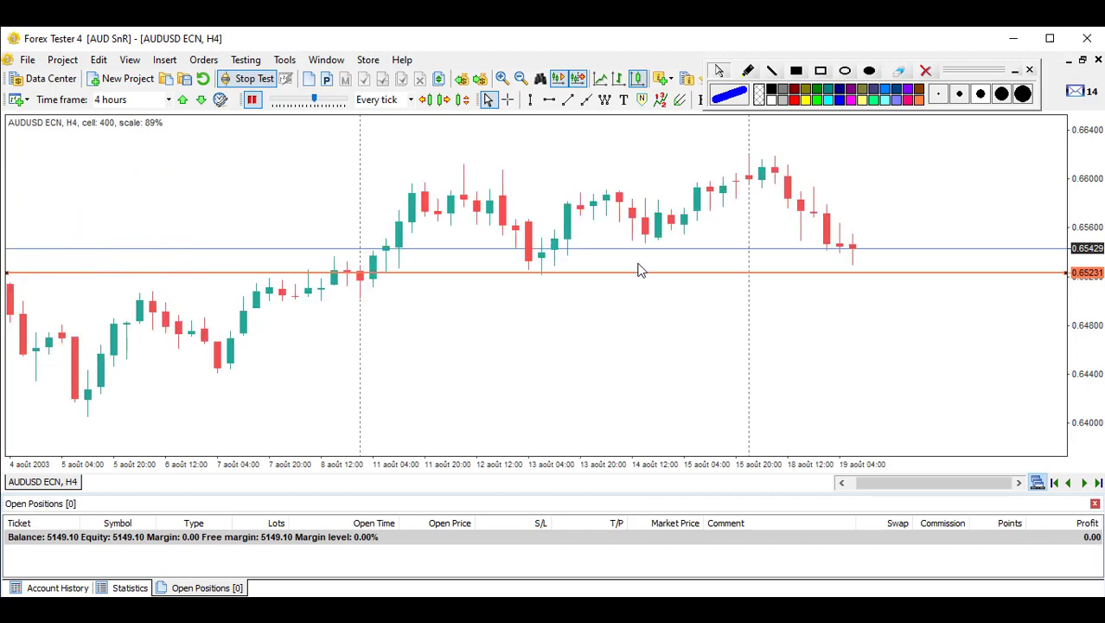
left_click_drag(846, 272, 871, 262)
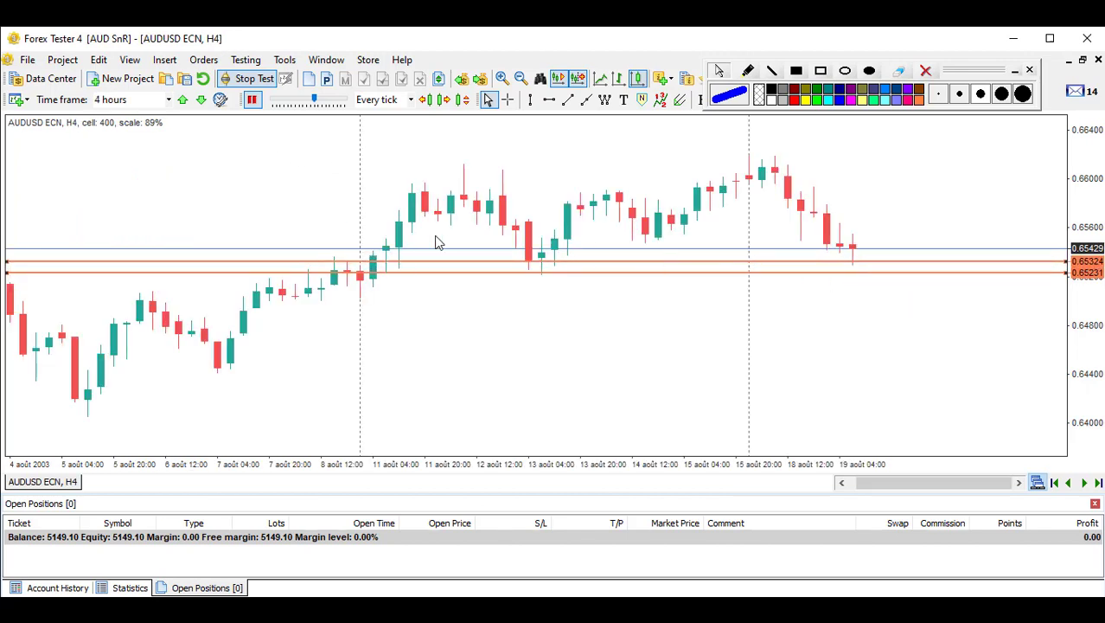
Step: Illustrate the 13 August bounce above the 0.65324 level with blue strokes, and clear them
left_click(768, 73)
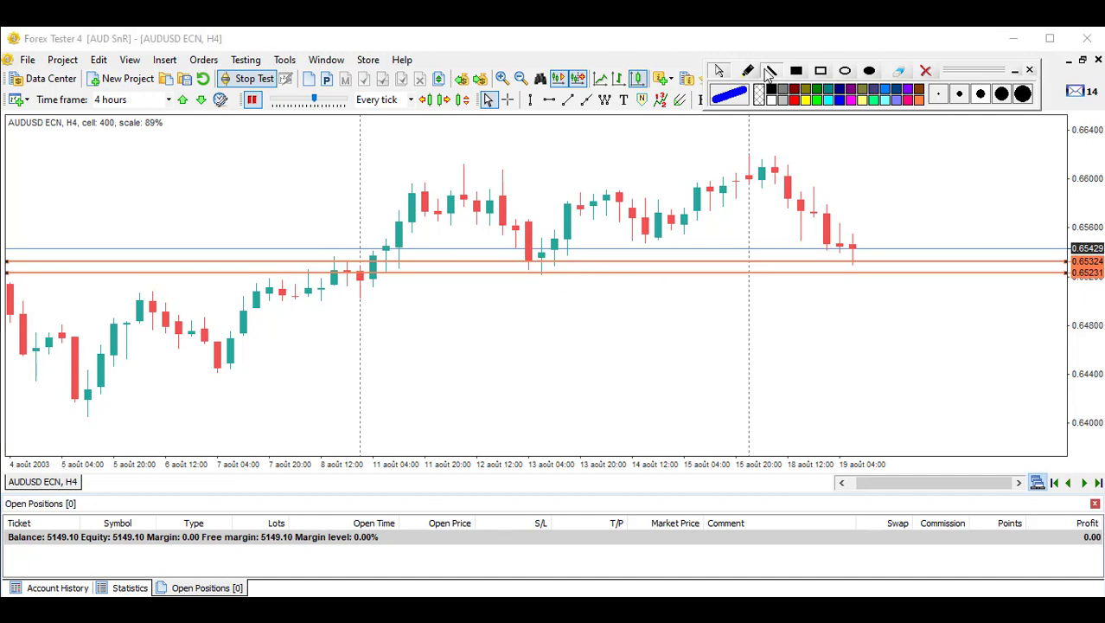
mouse_move(536, 253)
left_mouse_down()
mouse_move(525, 242)
mouse_move(540, 258)
mouse_move(571, 195)
left_mouse_up()
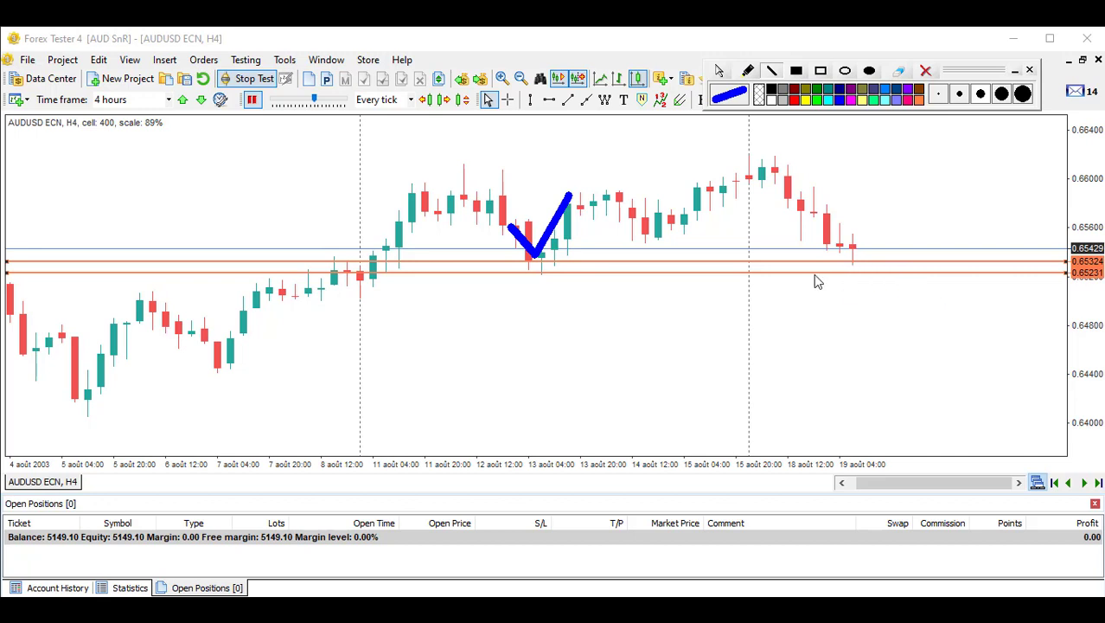
left_click(926, 70)
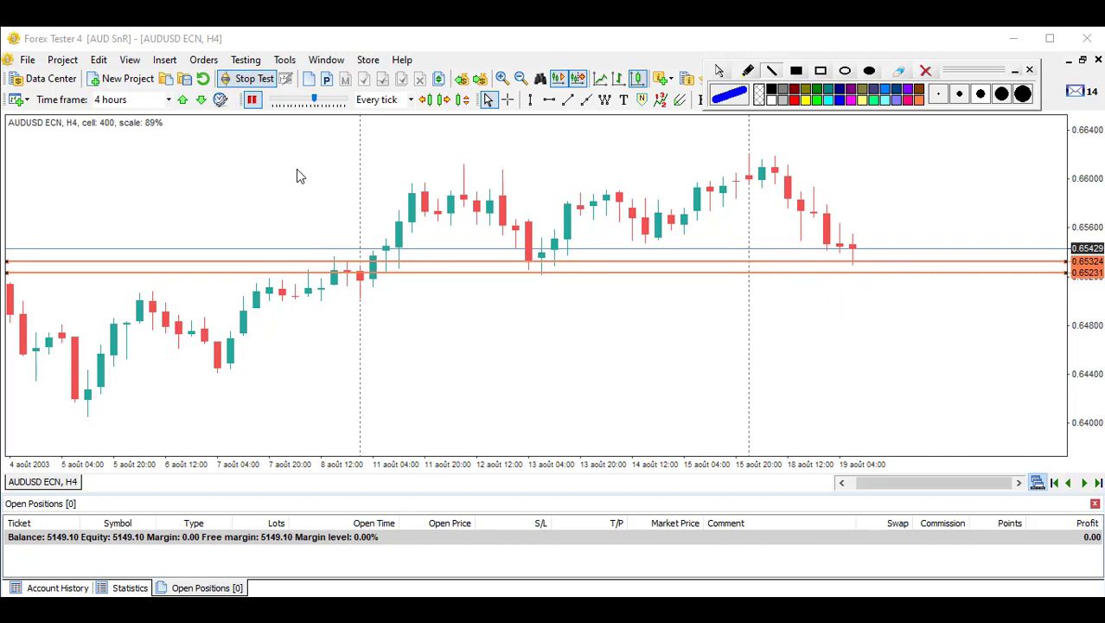
Step: Switch to the 1-hour chart and temporarily mark the extremes of the last two candles near the 0.65324 level
left_click(169, 100)
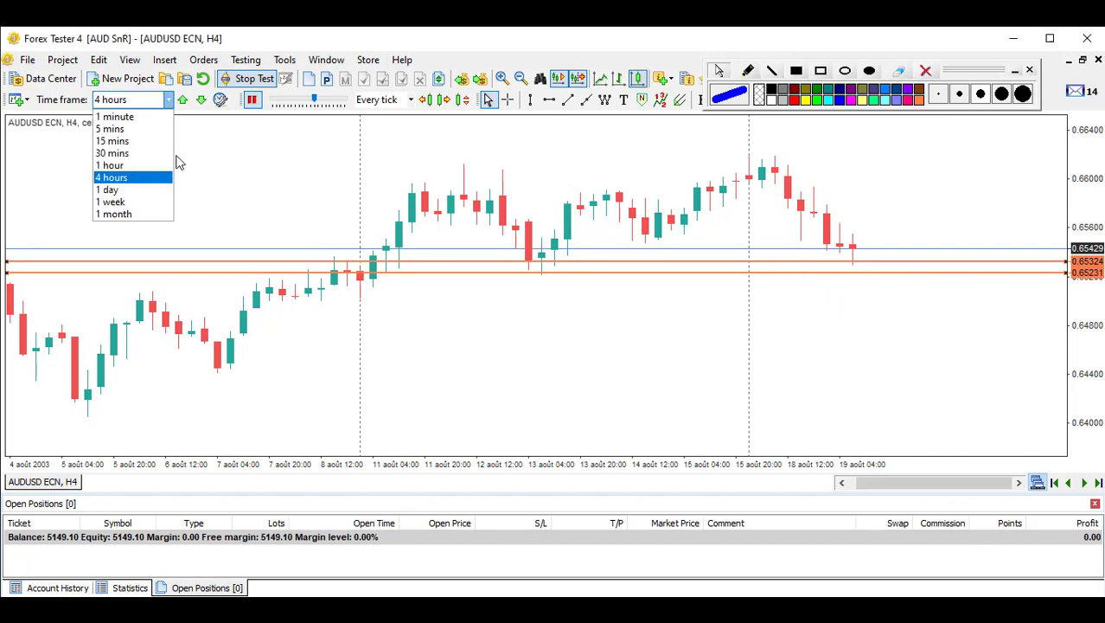
left_click(111, 162)
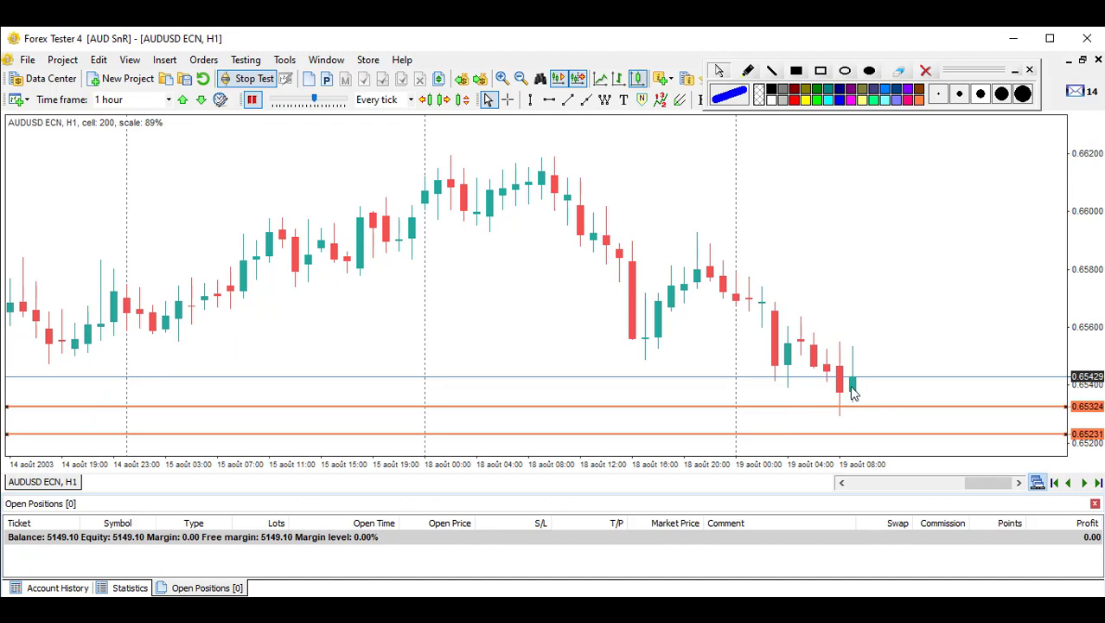
mouse_move(853, 365)
left_mouse_down()
mouse_move(863, 353)
mouse_move(856, 341)
left_mouse_up()
left_click_drag(833, 417, 862, 401)
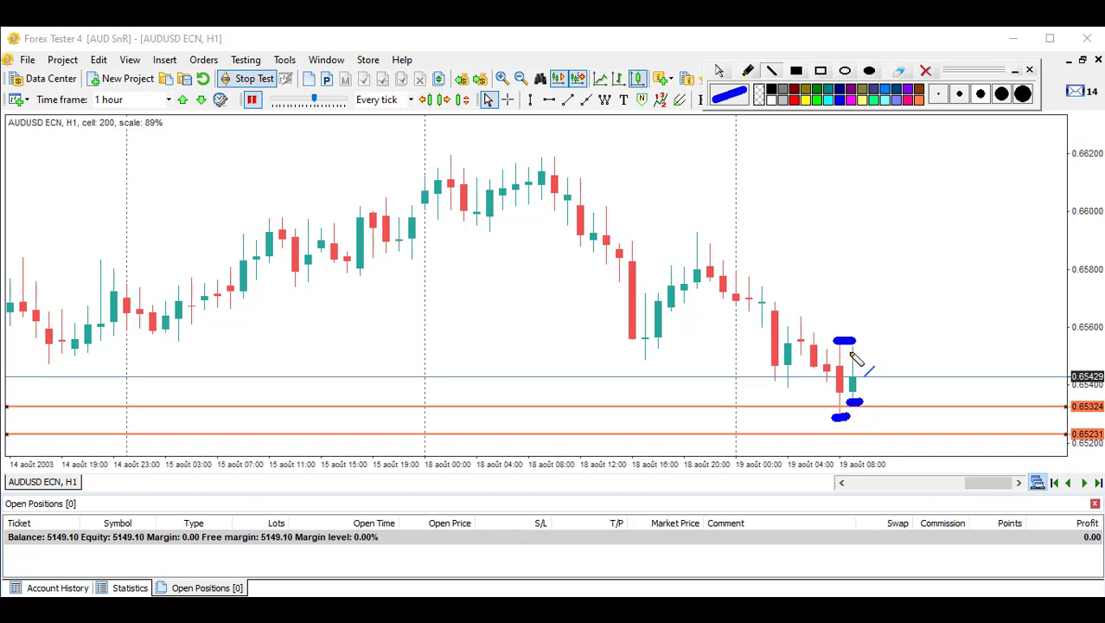
left_click(925, 70)
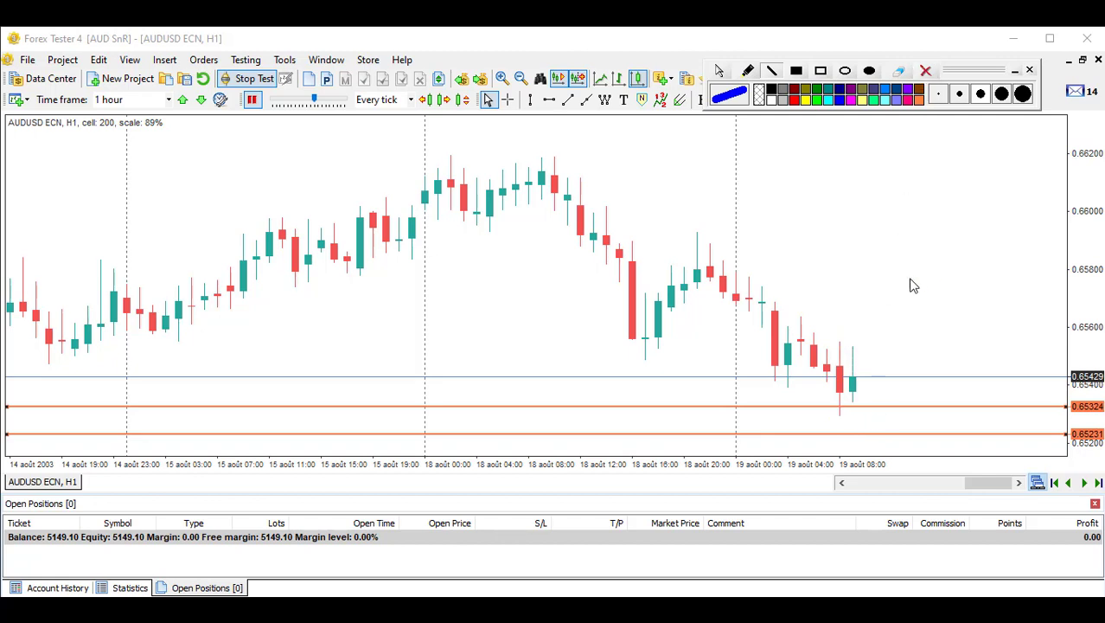
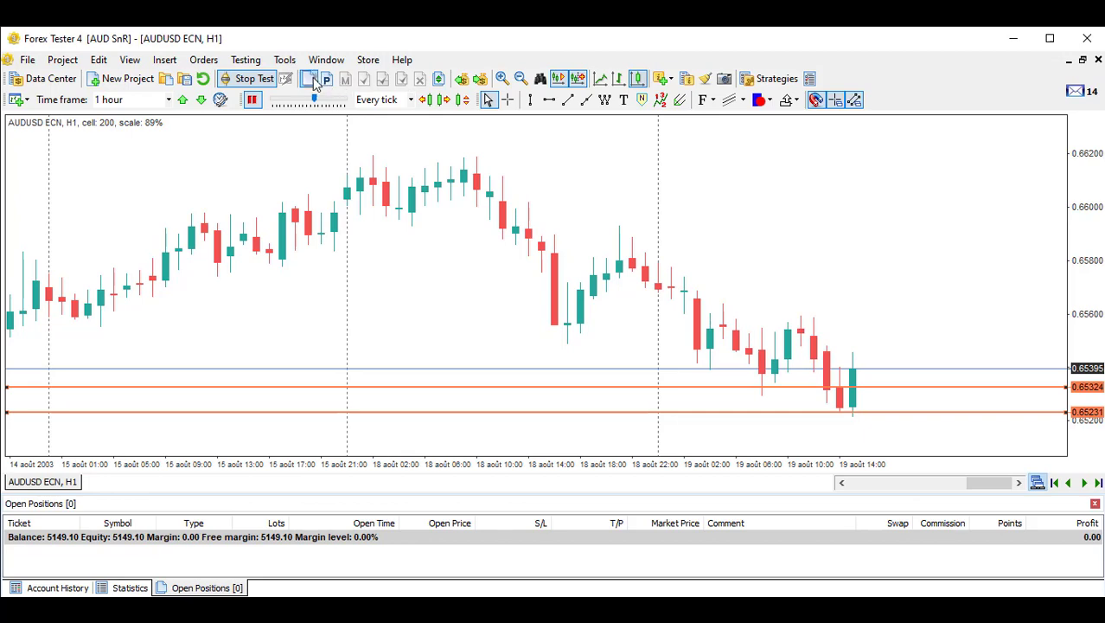
Step: Open a 0.50% risk AUDUSD market buy with its stop loss at 0.65200, below the lower level
left_click(535, 315)
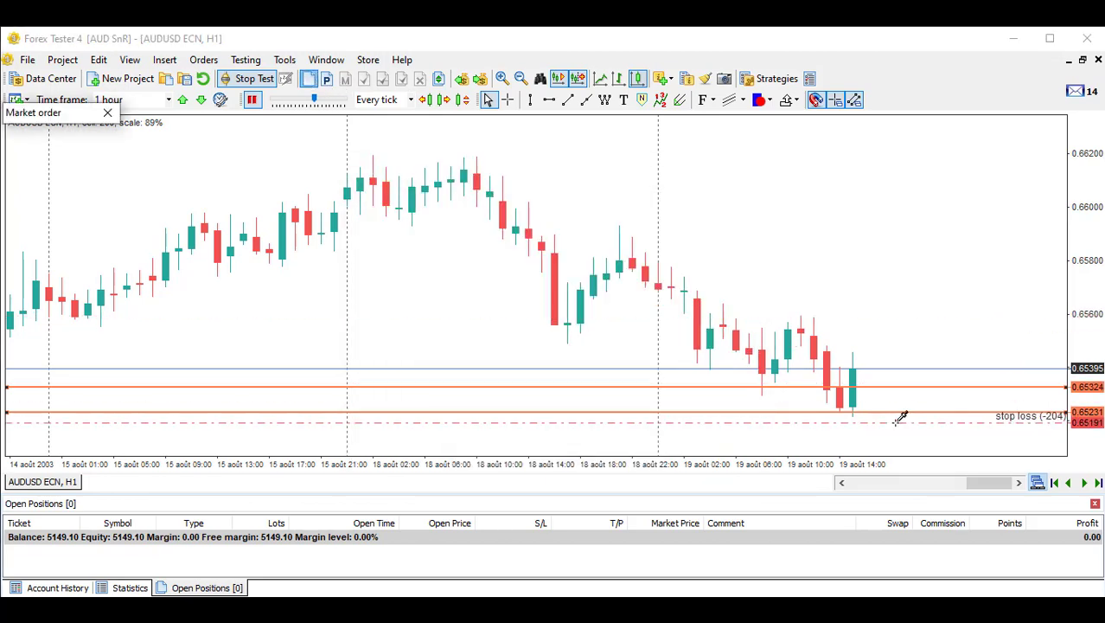
left_click(874, 421)
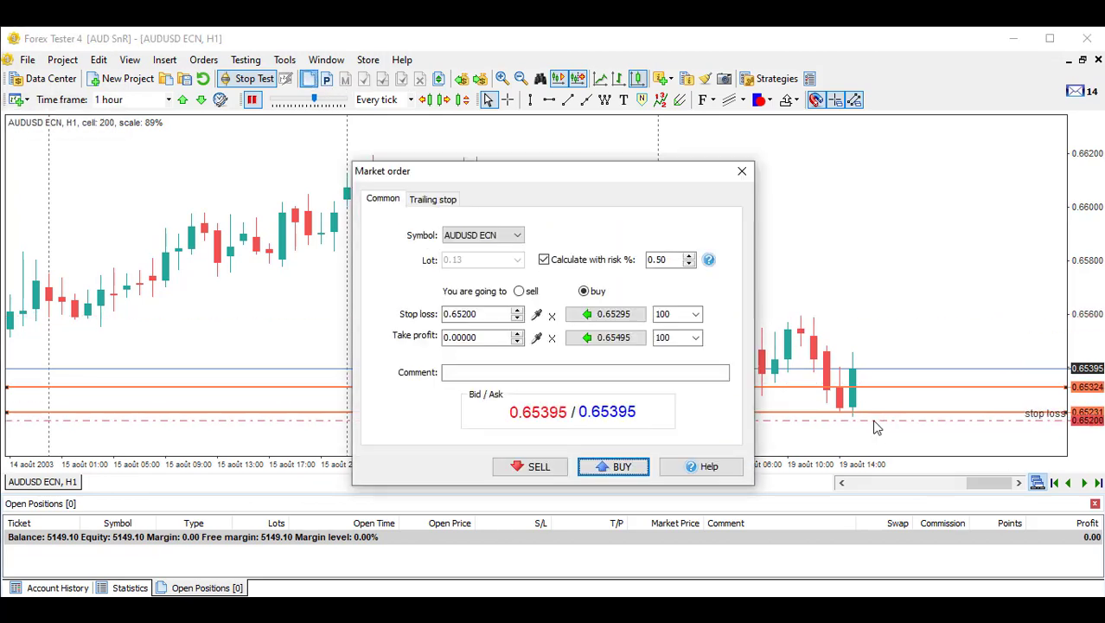
left_click(614, 467)
Step: Place a 0.50% risk Buy Limit order at 0.65331 with its stop loss at 0.65203
left_click(329, 81)
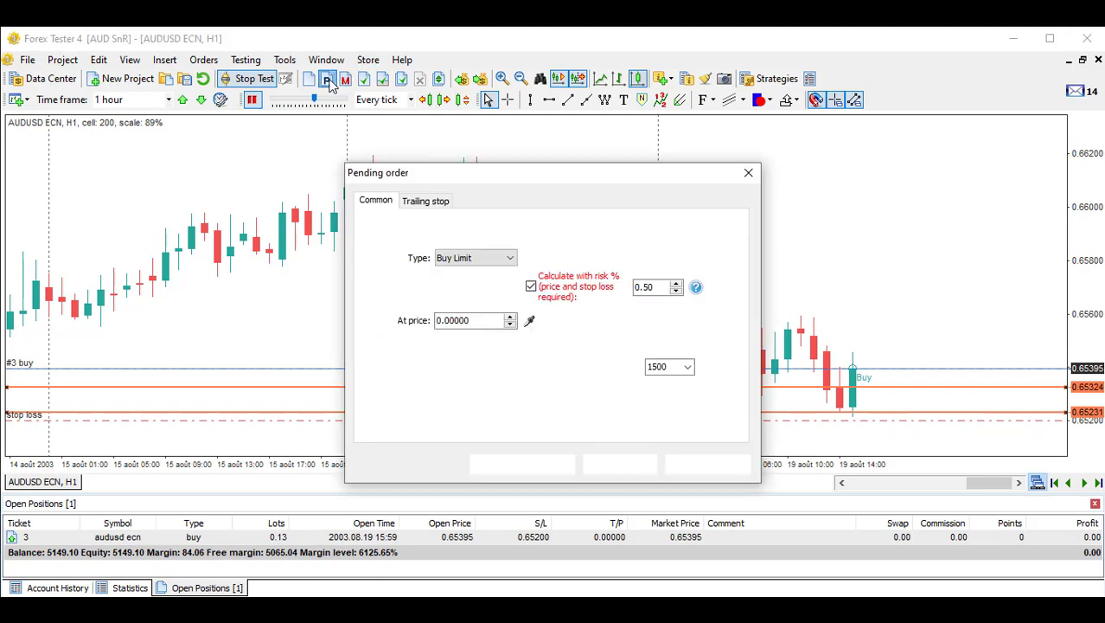
left_click(528, 318)
left_click(888, 385)
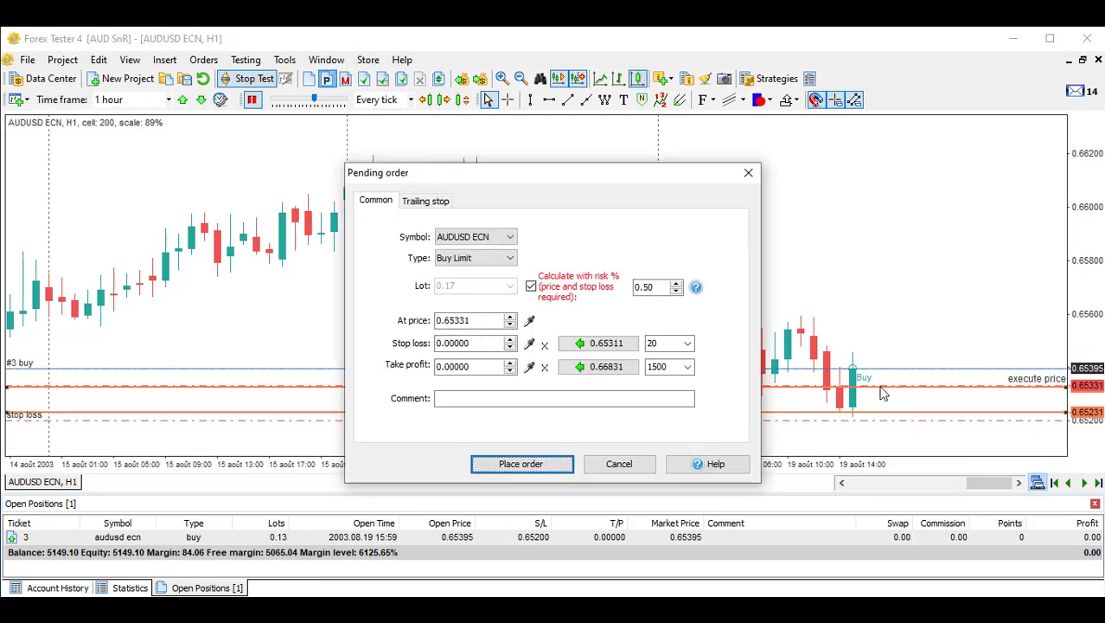
left_click(529, 343)
left_click(859, 417)
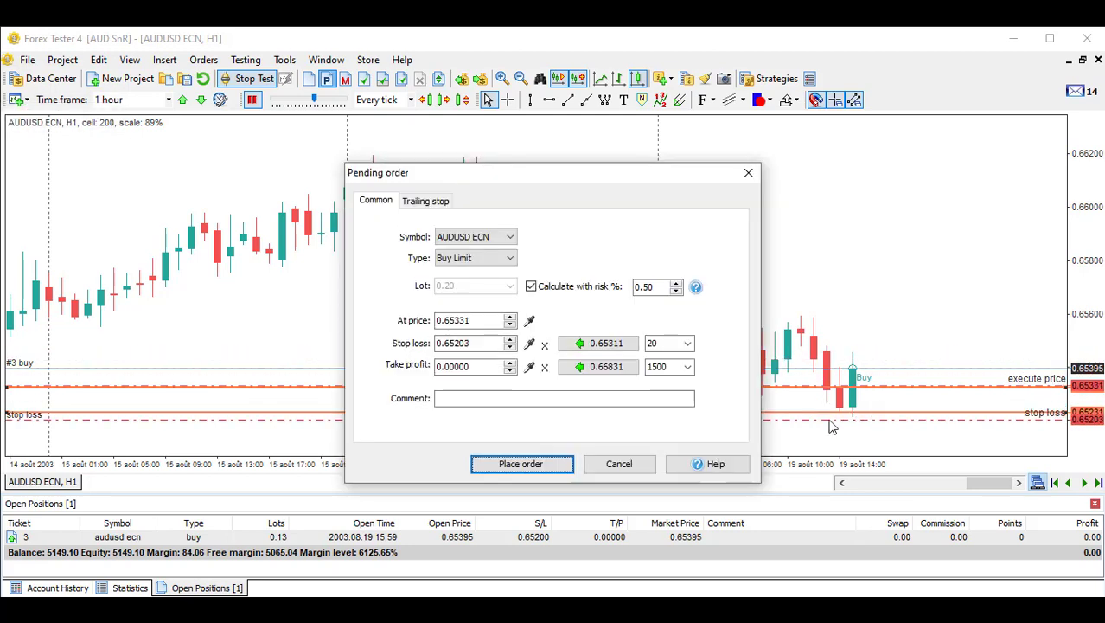
left_click(521, 465)
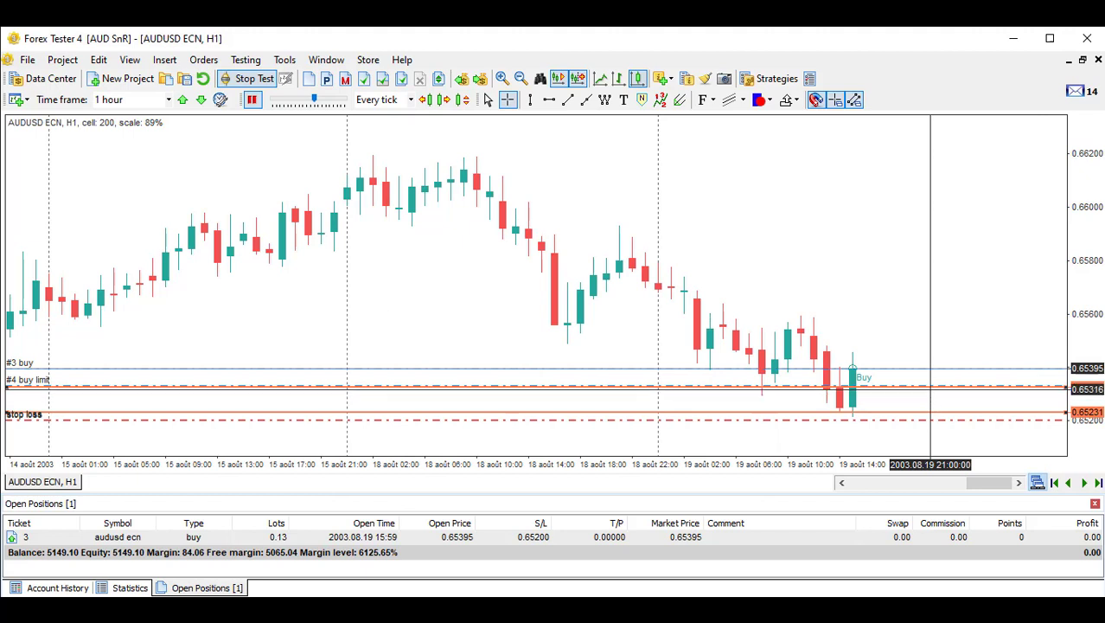
Step: Measure the distance from the entry area down to the stop loss on the chart
left_click_drag(910, 378, 871, 421)
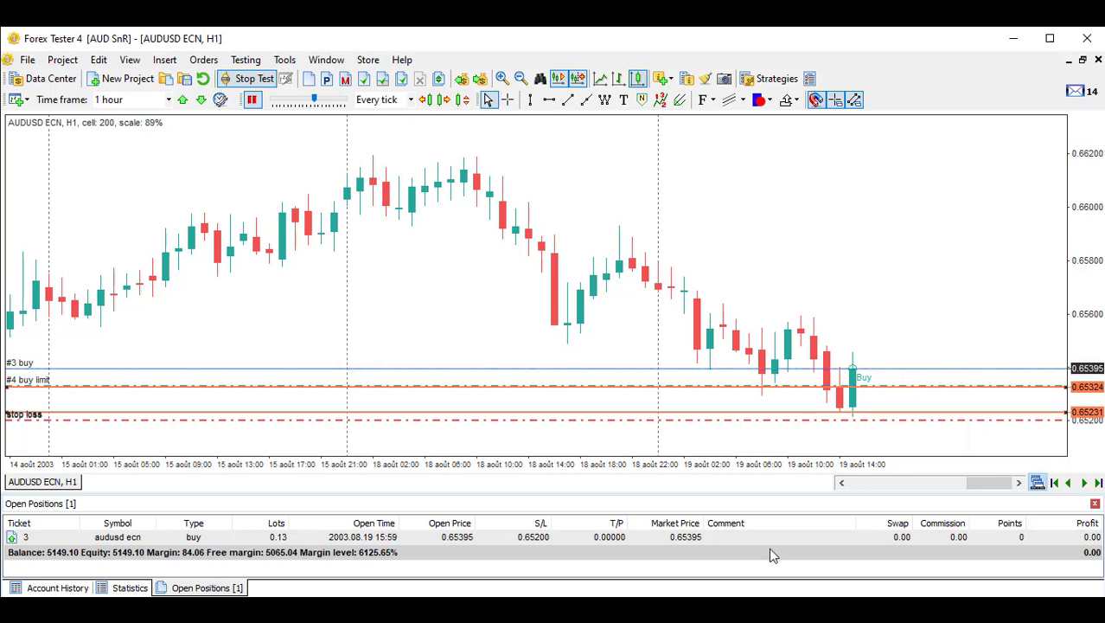
Step: Set the open buy position's take profit 540 points above entry, at 0.65935
double_click(723, 536)
double_click(676, 369)
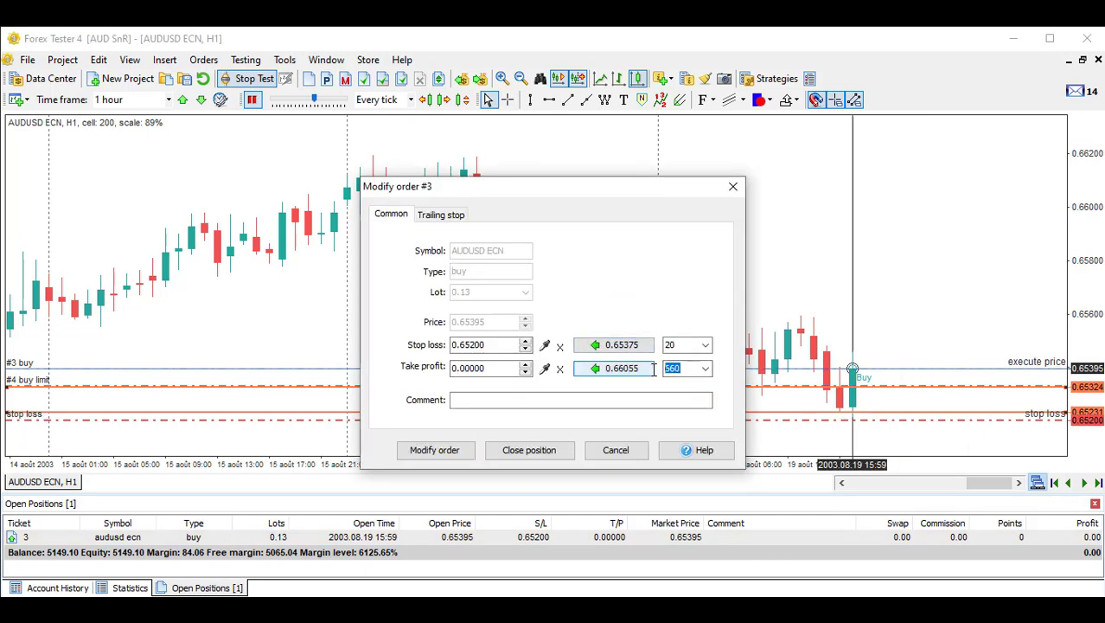
type("54")
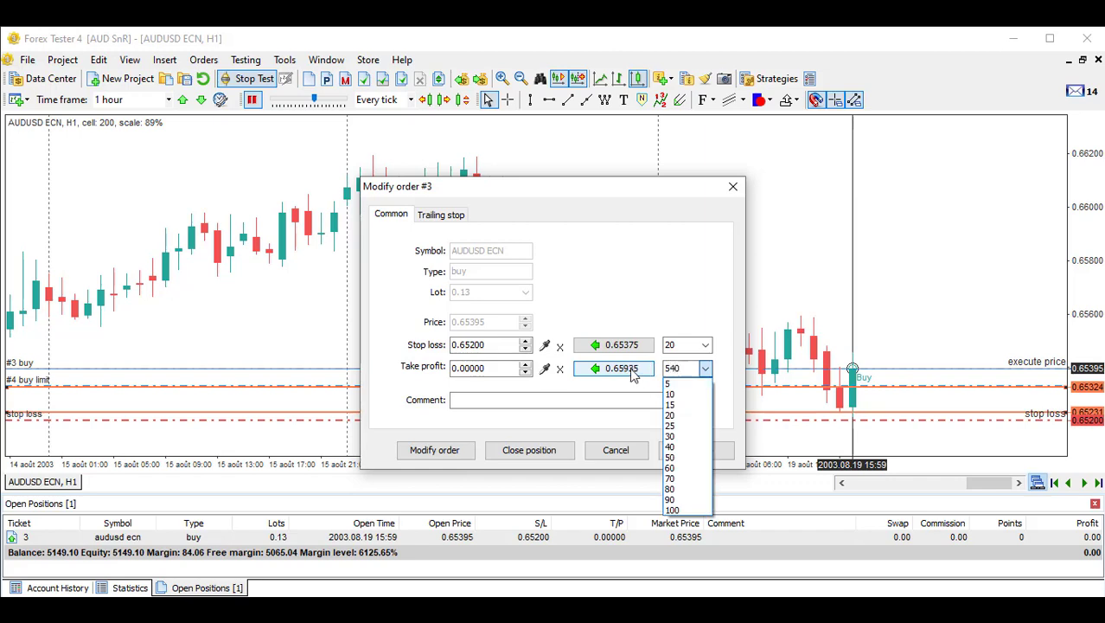
left_click(632, 372)
left_click(460, 446)
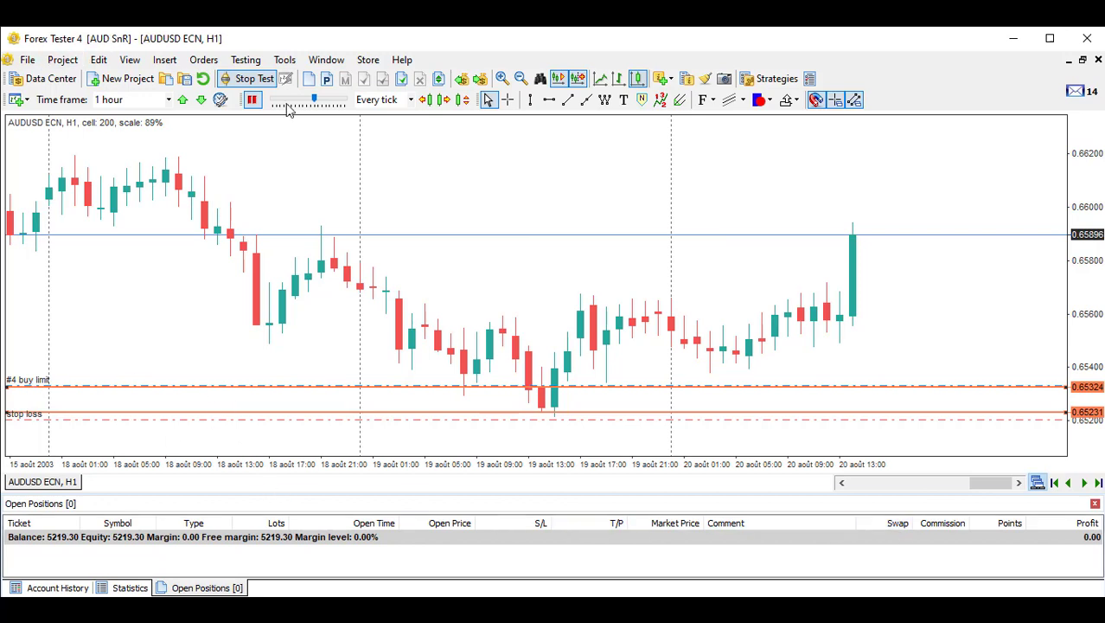
Step: Remove the pending Buy Limit order and switch the AUDUSD chart to the daily time frame
left_click(403, 80)
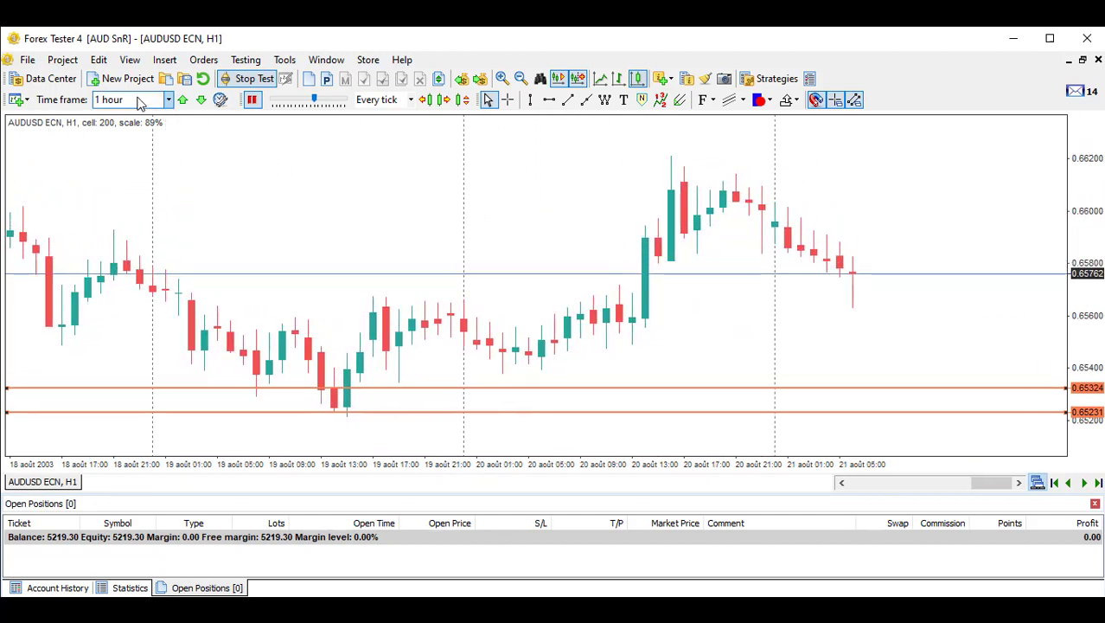
left_click(169, 100)
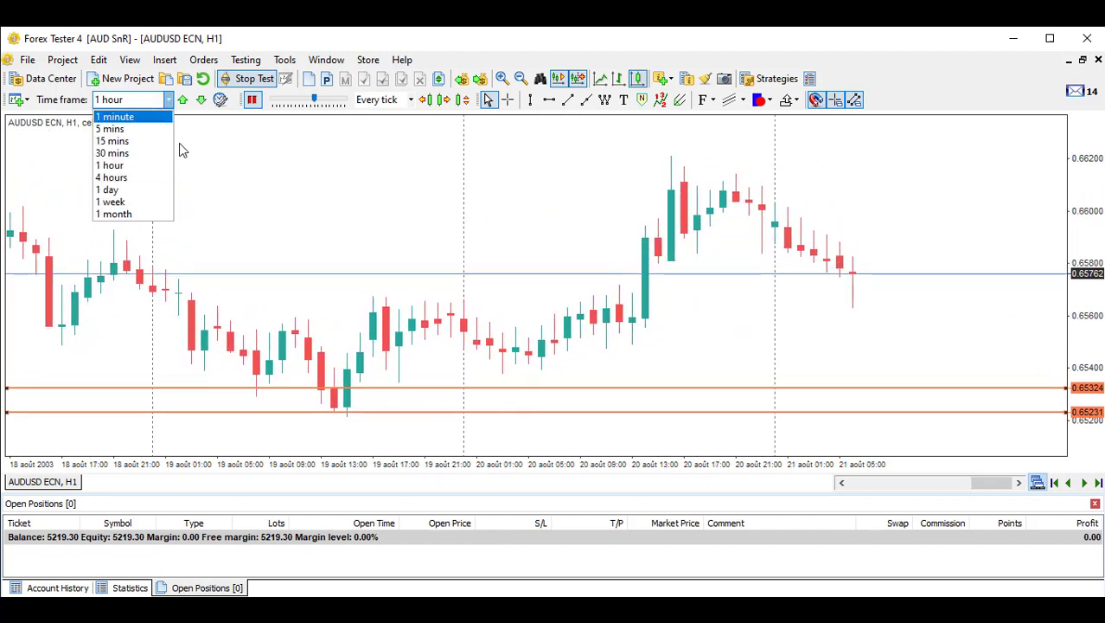
left_click(130, 192)
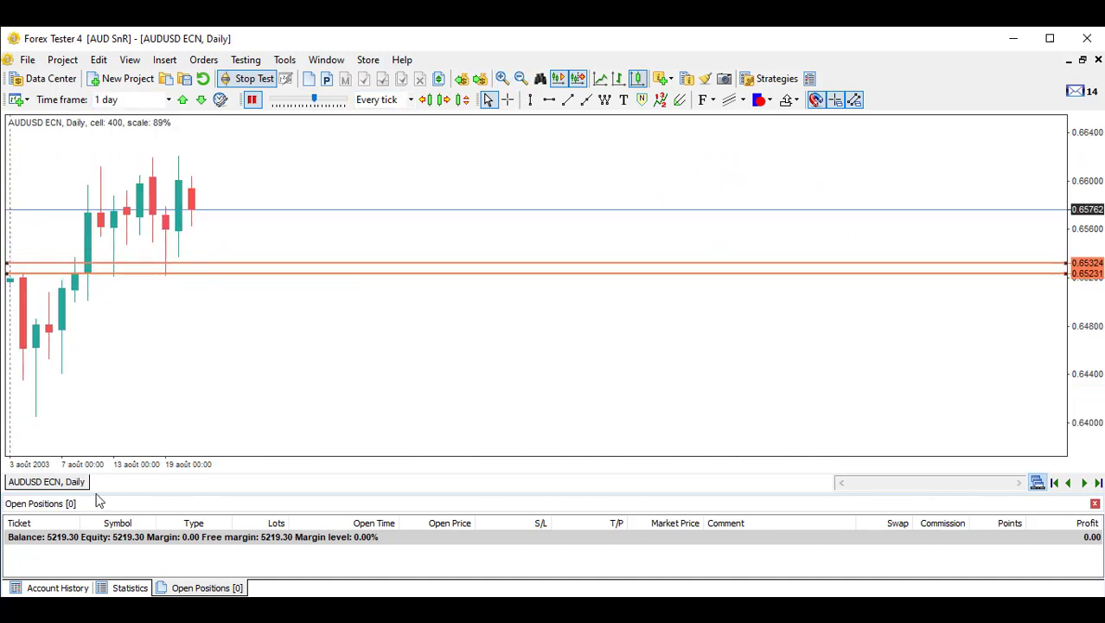
Step: Temporarily mark the two daily wick lows near the 0.65231 level with freehand lines
key("ctrl+shift+d")
left_click_drag(109, 335, 118, 268)
left_click_drag(169, 332, 168, 277)
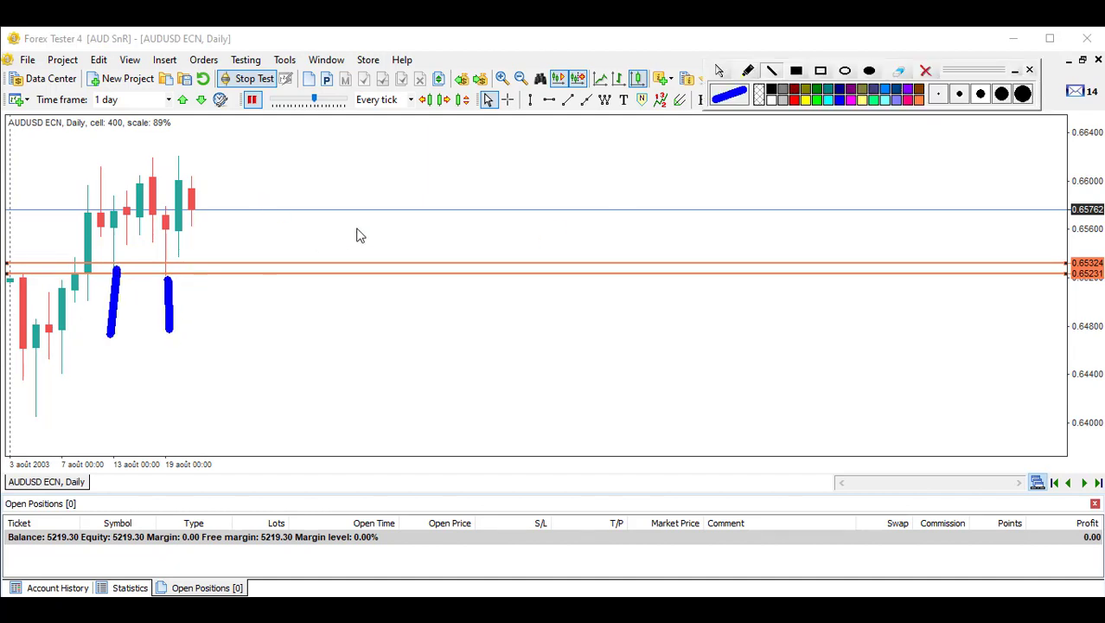
left_click(926, 71)
Step: Raise the upper horizontal level to 0.65589 on the daily chart and fine-tune it to 0.65597 on the 4-hour chart
left_click_drag(525, 261, 570, 232)
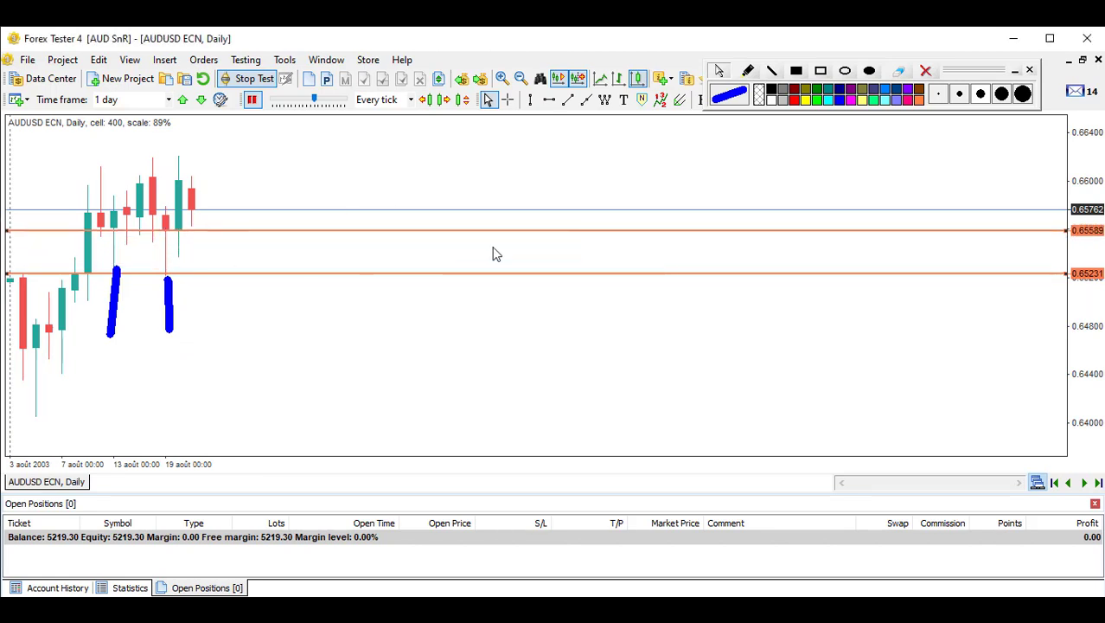
left_click(169, 99)
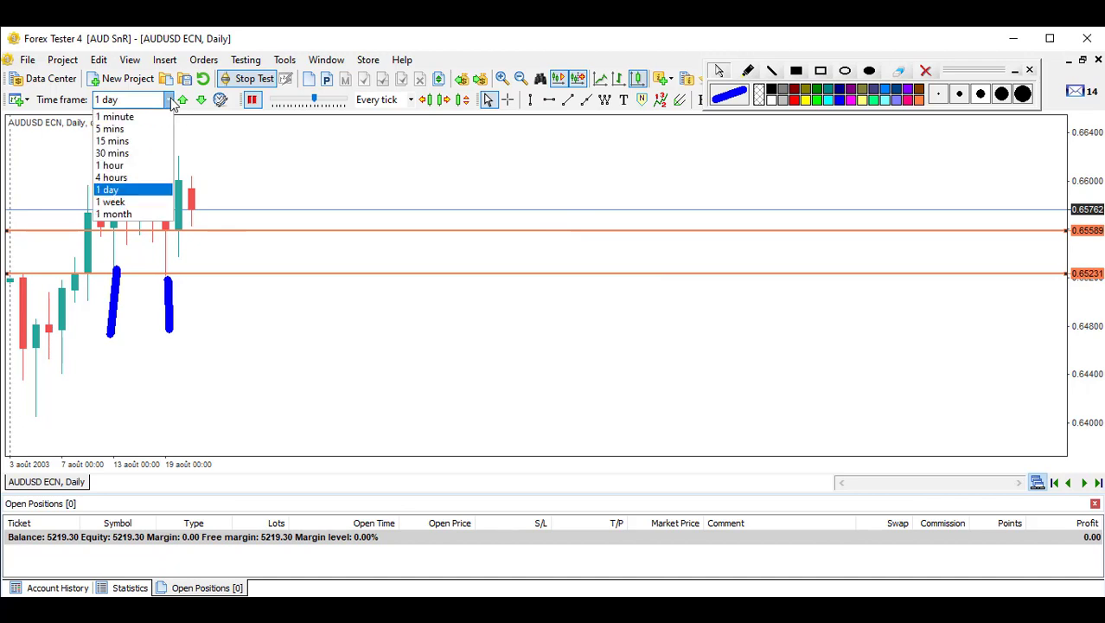
left_click(131, 178)
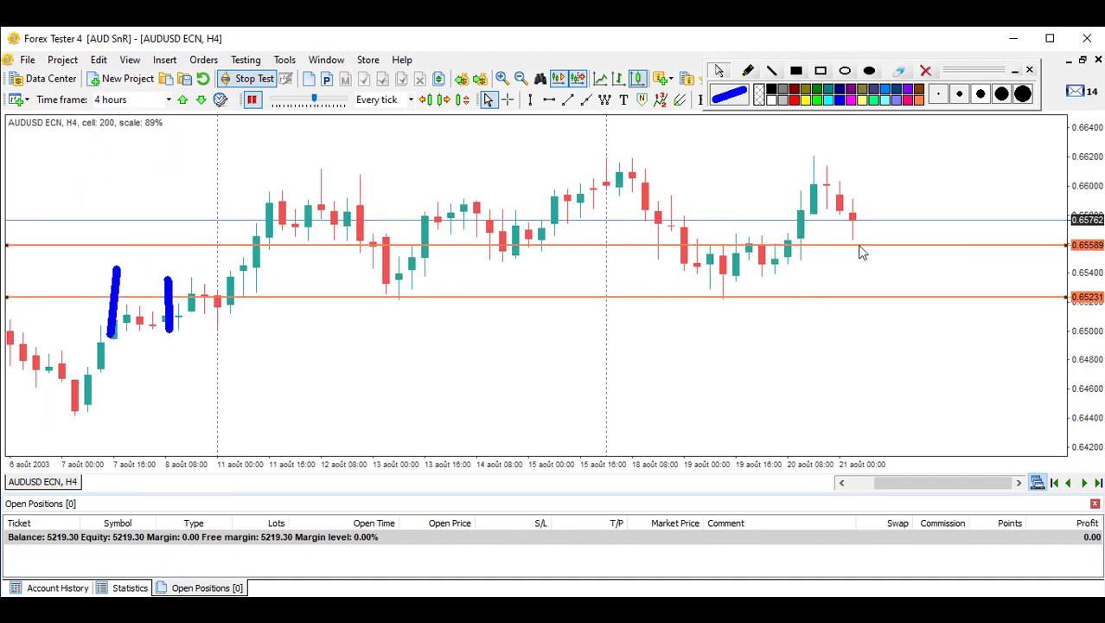
left_click_drag(861, 246, 866, 244)
Step: Temporarily outline the recent 4-hour swing at the upper level and delete the horizontal level at 0.65231
mouse_move(728, 267)
left_mouse_down()
mouse_move(751, 244)
mouse_move(770, 275)
left_mouse_up()
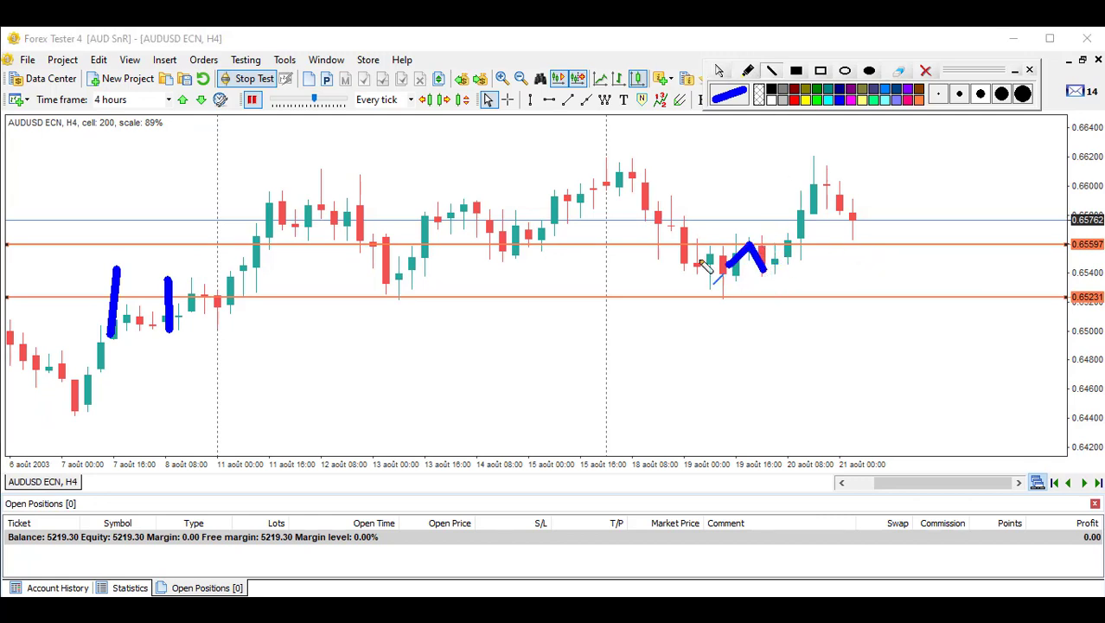
right_click(861, 299)
left_click(892, 350)
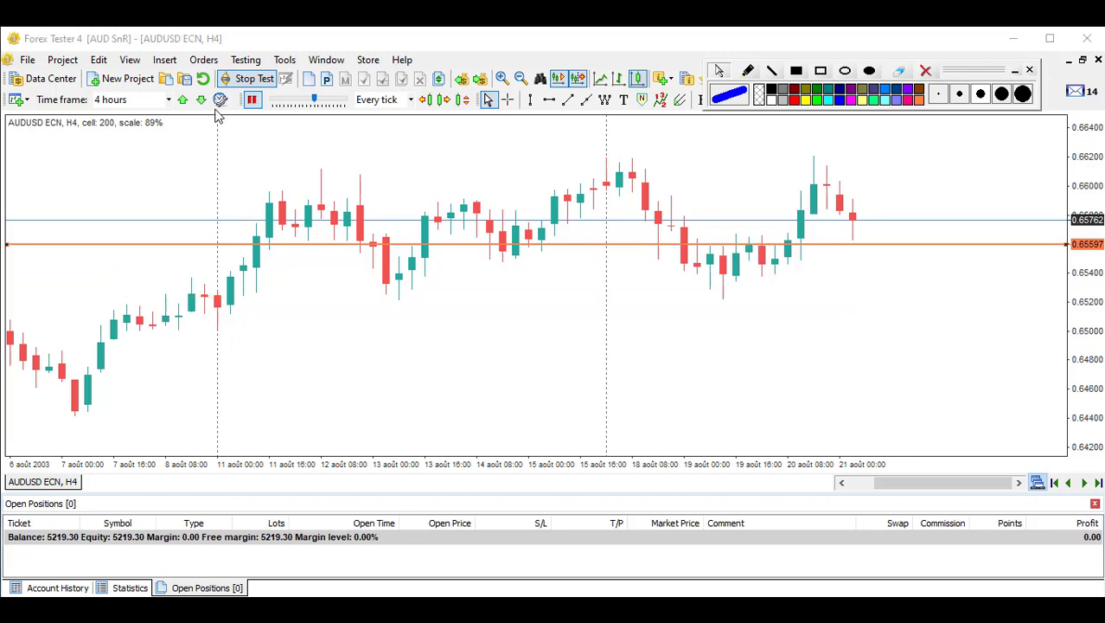
Step: On the 1-hour chart, open a 0.50% risk AUDUSD market buy with its stop loss at 0.65581, below the level
left_click(168, 100)
left_click(113, 166)
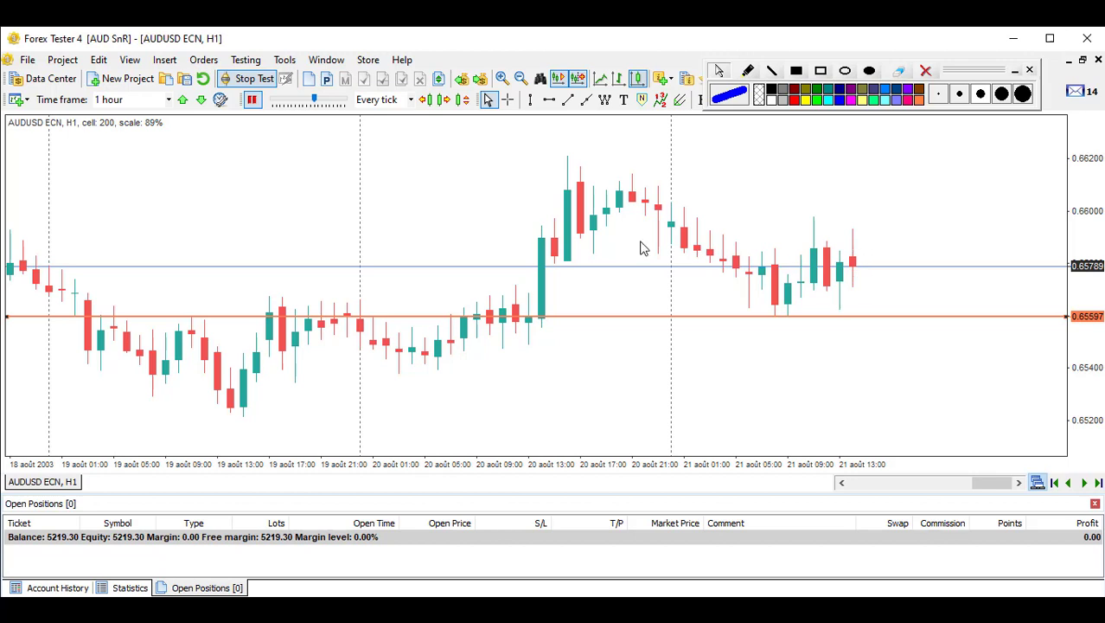
left_click(309, 80)
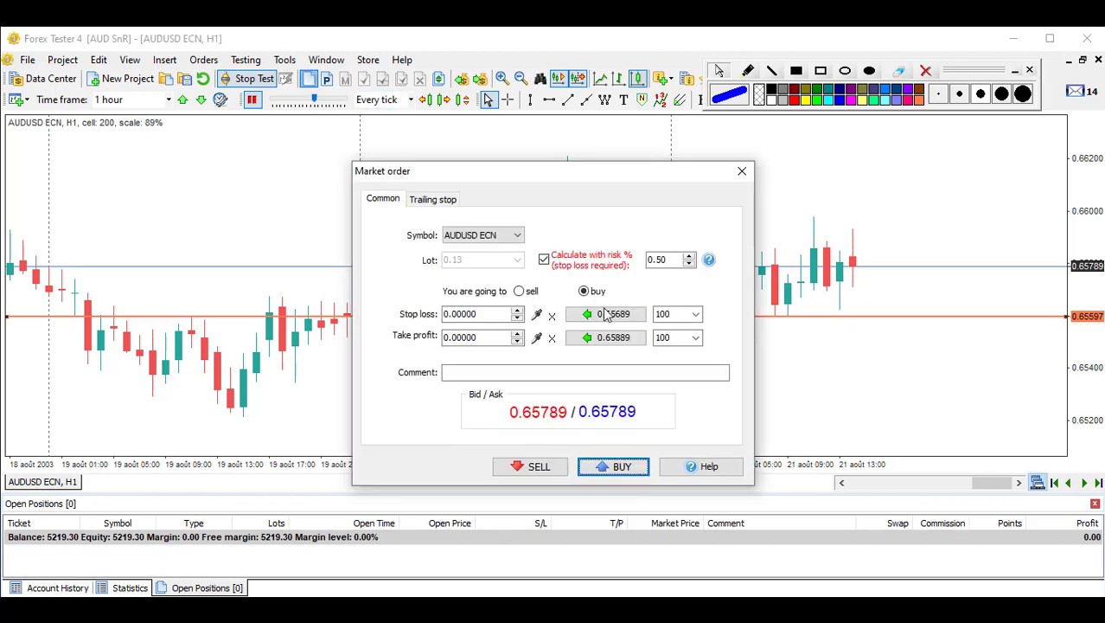
left_click(536, 314)
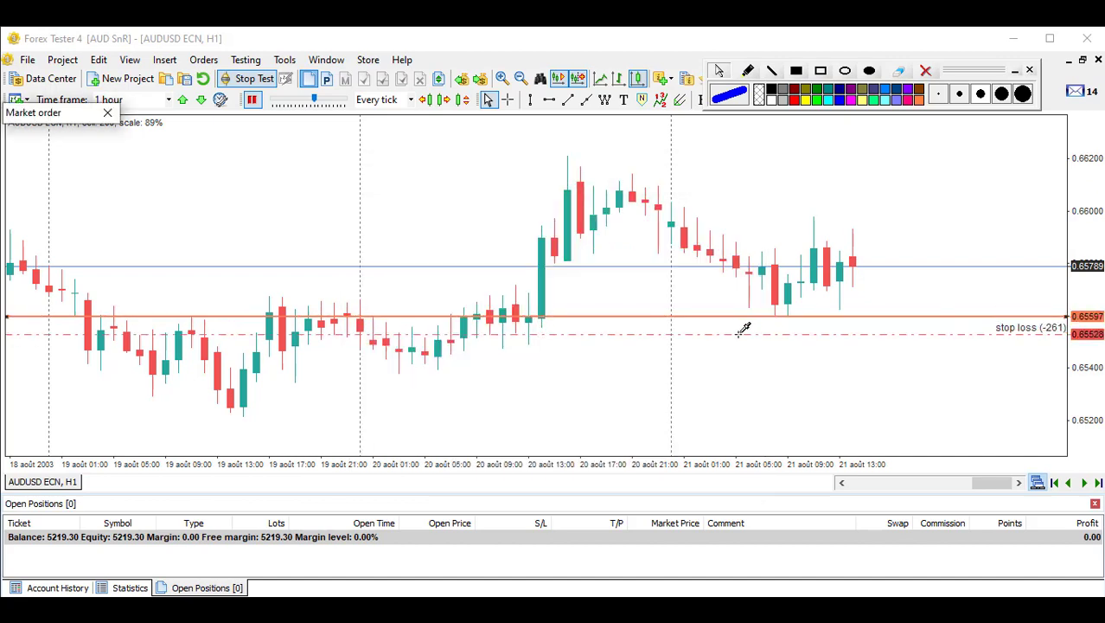
left_click(813, 319)
left_click(616, 466)
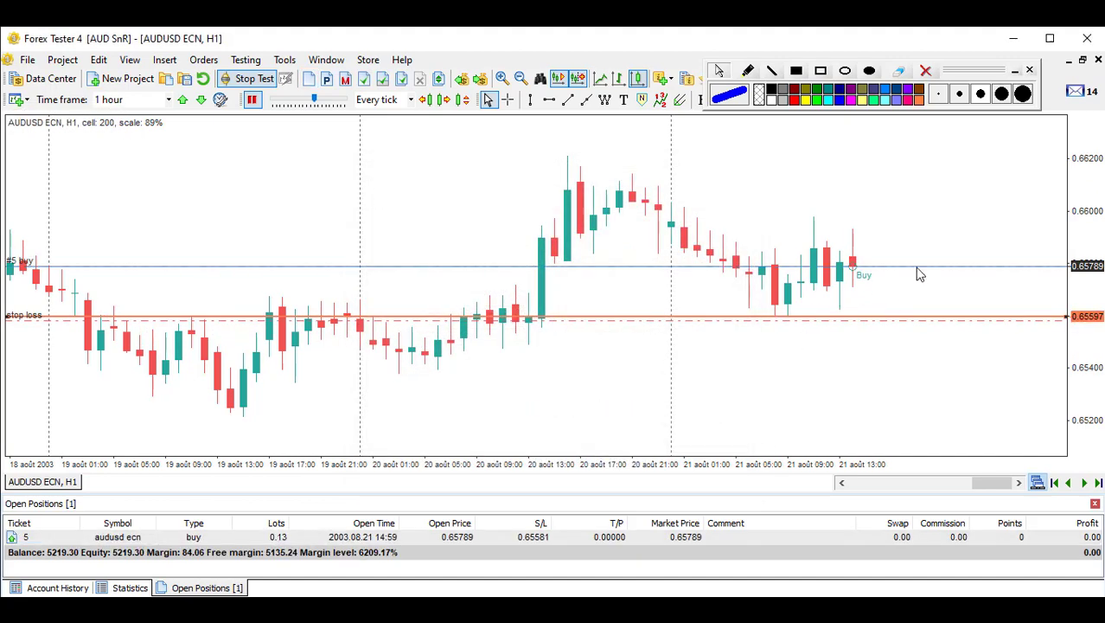
Step: Set the new buy position's take profit 600 points above entry, at 0.66389
left_click_drag(826, 300, 822, 316)
double_click(313, 538)
left_click_drag(692, 369, 662, 370)
type("600")
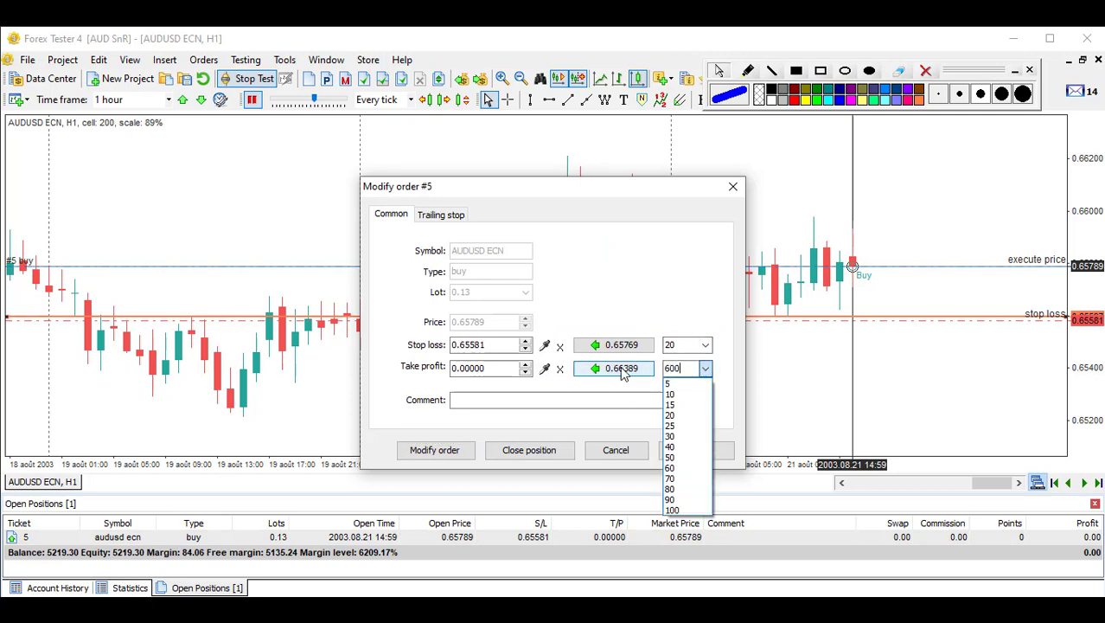
left_click(616, 368)
left_click(434, 450)
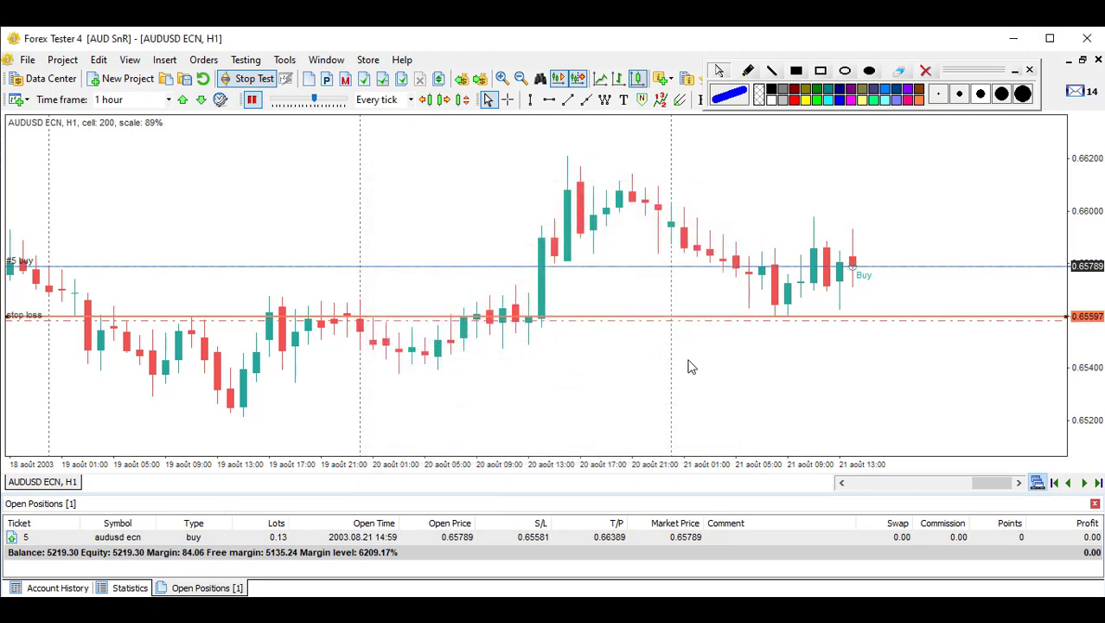
Step: Lower the horizontal level to about 0.65220 and switch to the daily time frame
left_click_drag(1091, 184, 1085, 216)
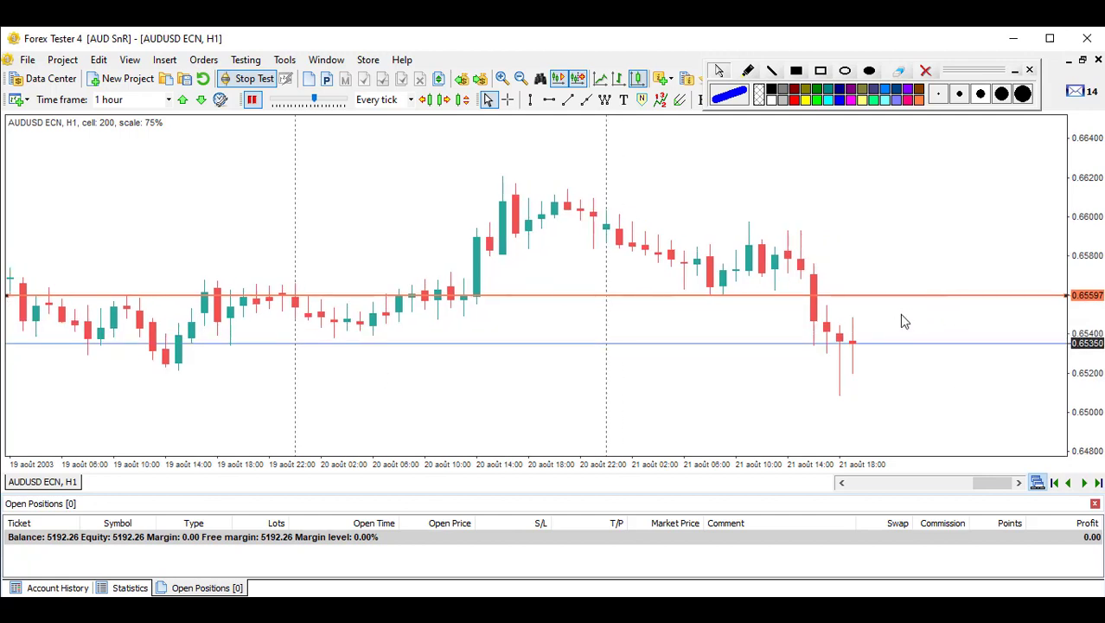
left_click_drag(919, 299, 896, 373)
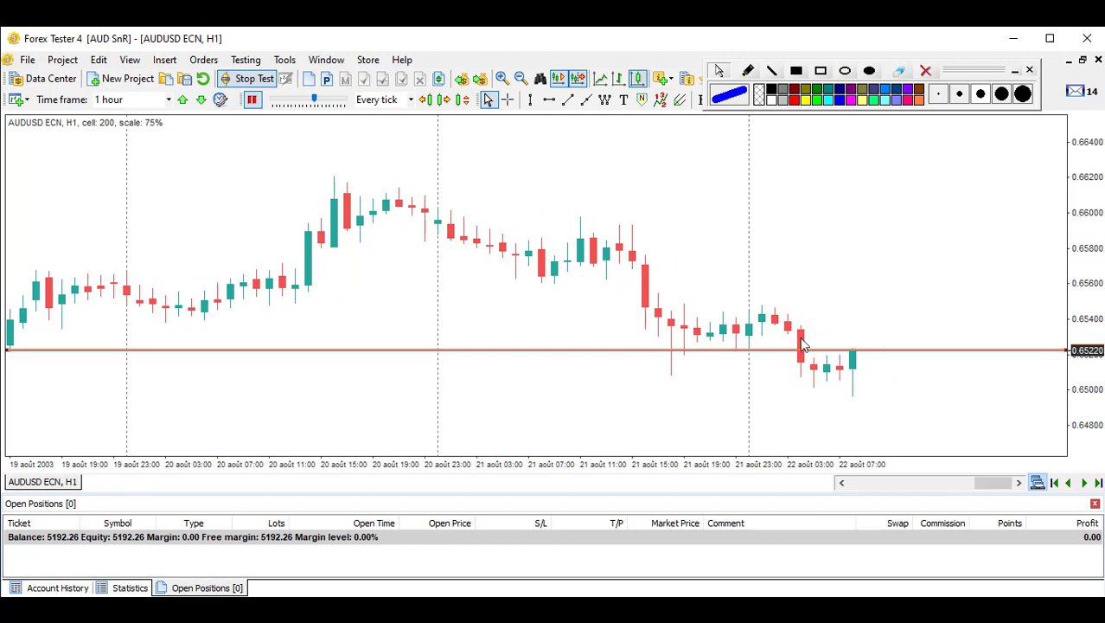
left_click(169, 99)
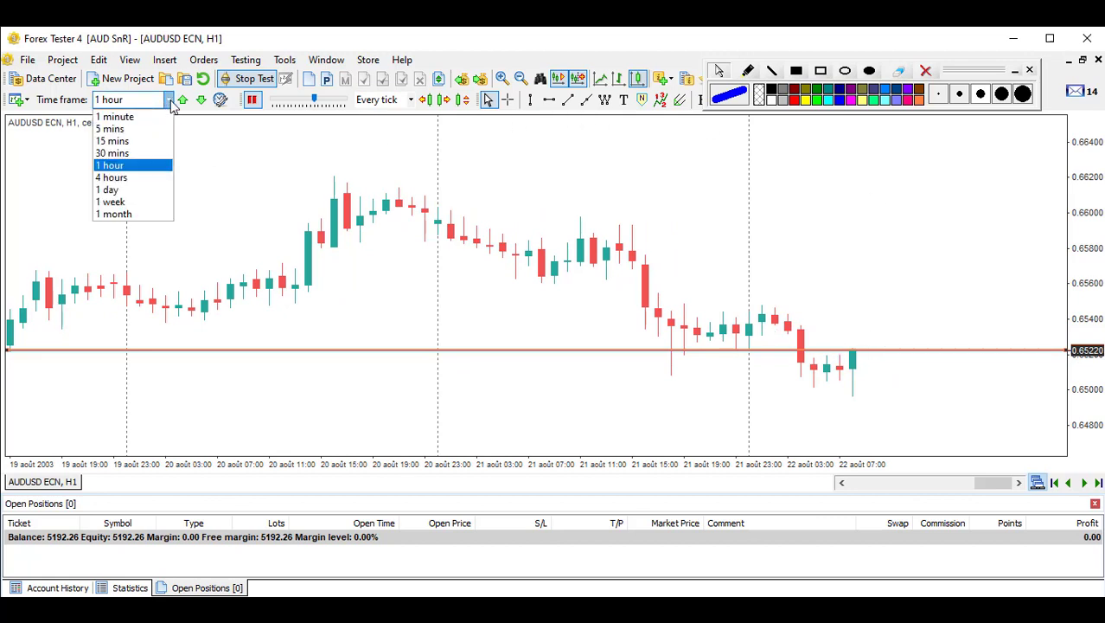
left_click(111, 189)
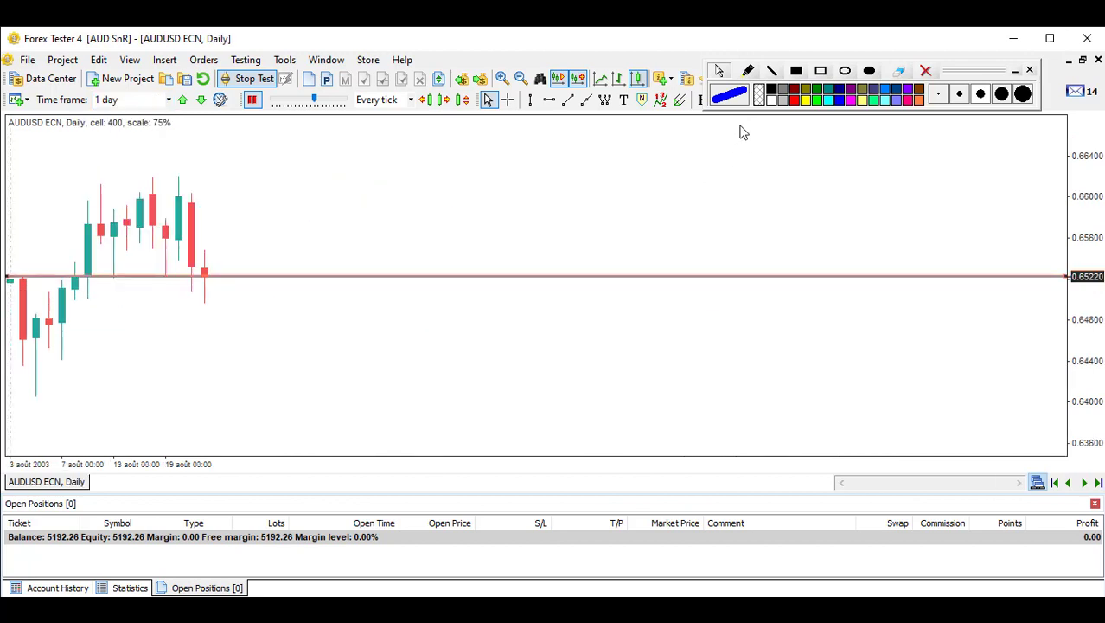
Step: Temporarily mark the daily wick lows along the level and the large bearish candle, and clear the markings
left_click(771, 72)
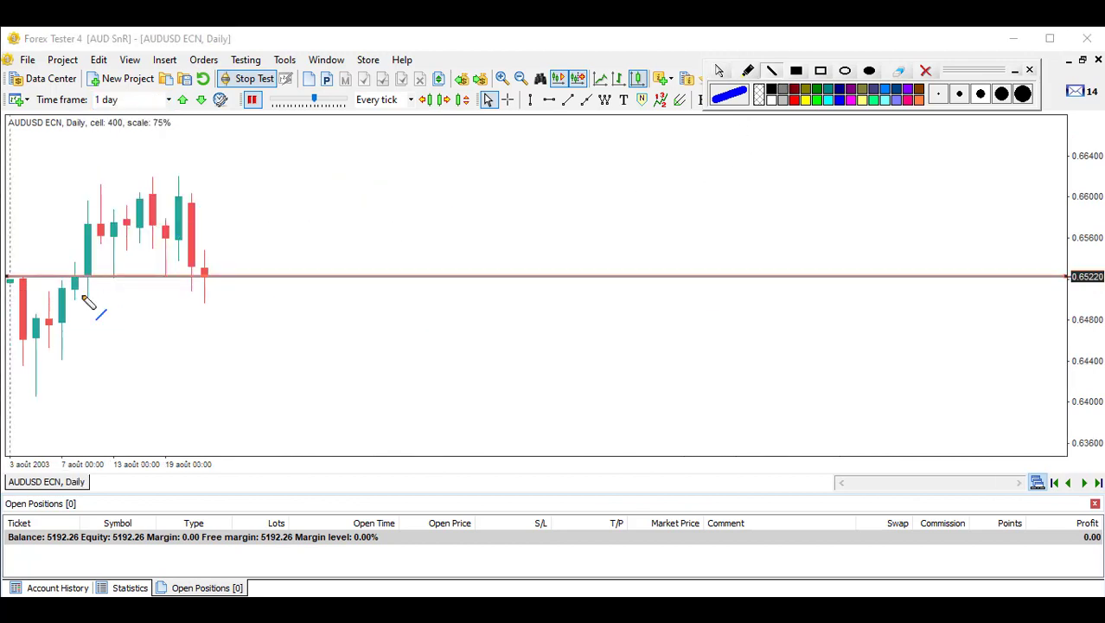
left_click_drag(93, 313, 113, 278)
left_click_drag(133, 315, 163, 279)
mouse_move(173, 324)
left_mouse_down()
mouse_move(186, 296)
mouse_move(199, 289)
mouse_move(204, 301)
mouse_move(218, 282)
left_mouse_up()
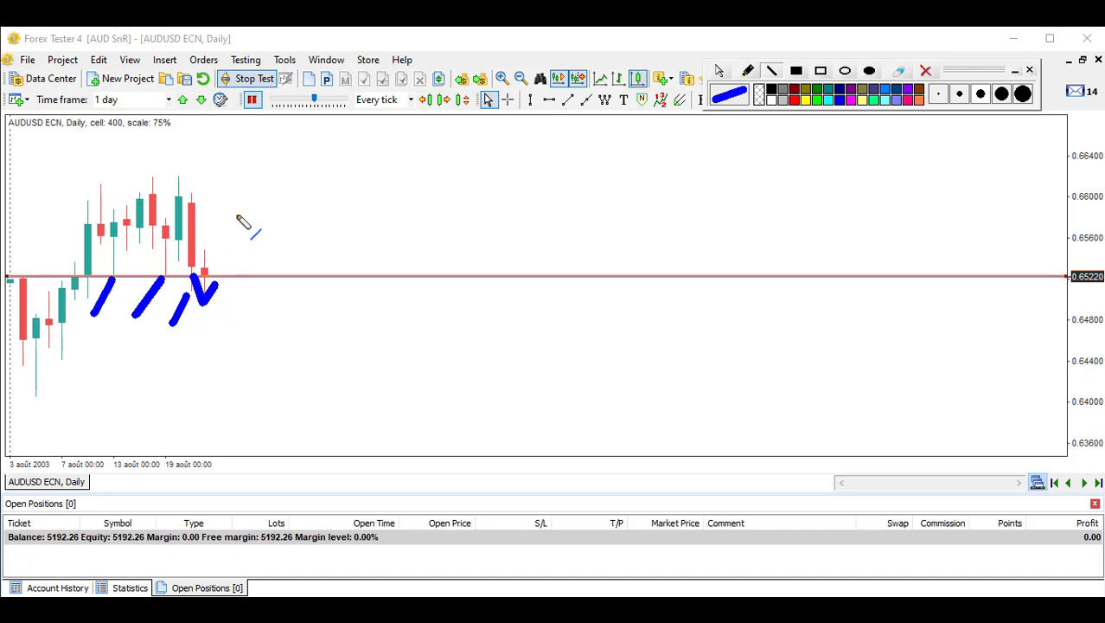
mouse_move(247, 184)
left_mouse_down()
mouse_move(200, 218)
mouse_move(199, 186)
mouse_move(271, 223)
left_mouse_up()
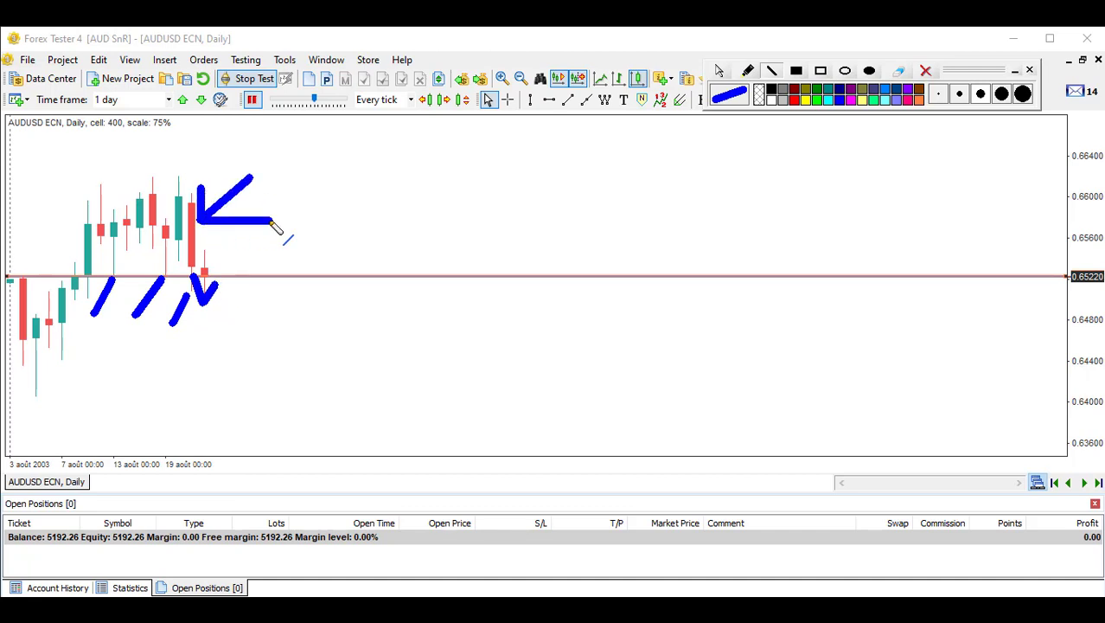
left_click(925, 70)
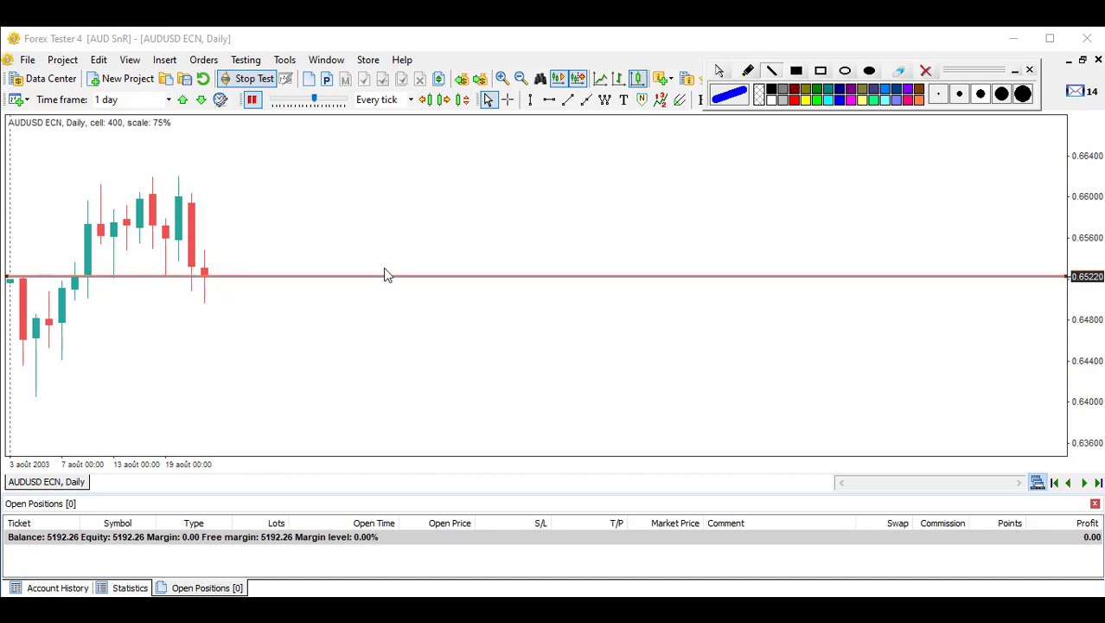
Step: Temporarily trace the daily price swings down to and below the level, and clear the drawing
mouse_move(99, 188)
left_mouse_down()
mouse_move(115, 273)
mouse_move(151, 189)
mouse_move(166, 276)
mouse_move(179, 177)
left_mouse_up()
left_click_drag(160, 273, 204, 293)
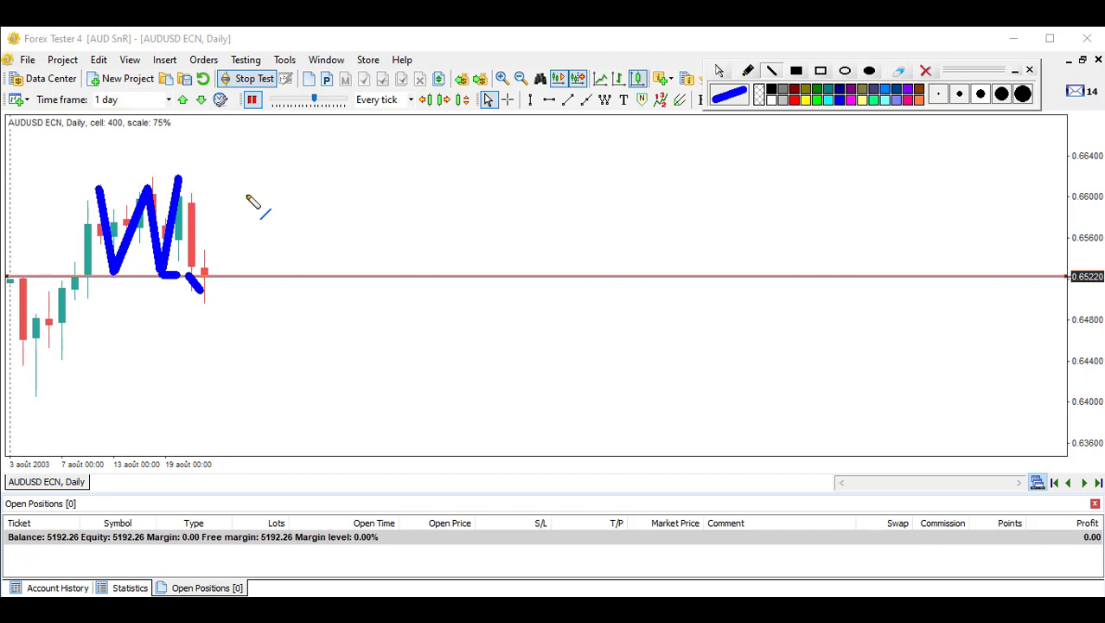
left_click(925, 70)
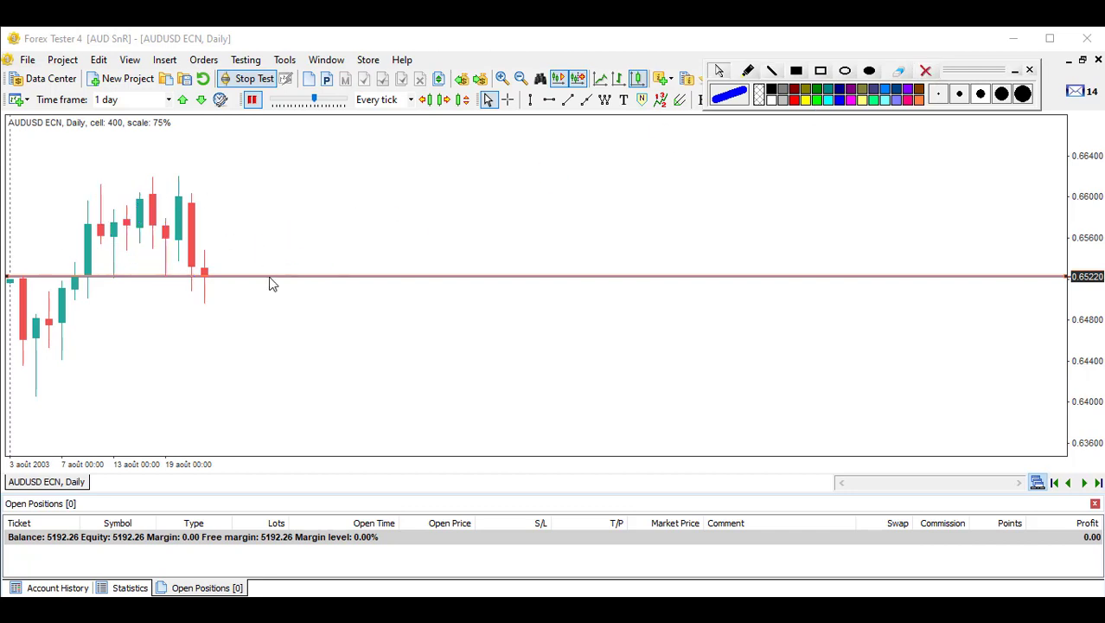
Step: Move the horizontal level down to 0.65015 and temporarily mark the earlier daily wick lows supporting it
left_click_drag(269, 280, 239, 305)
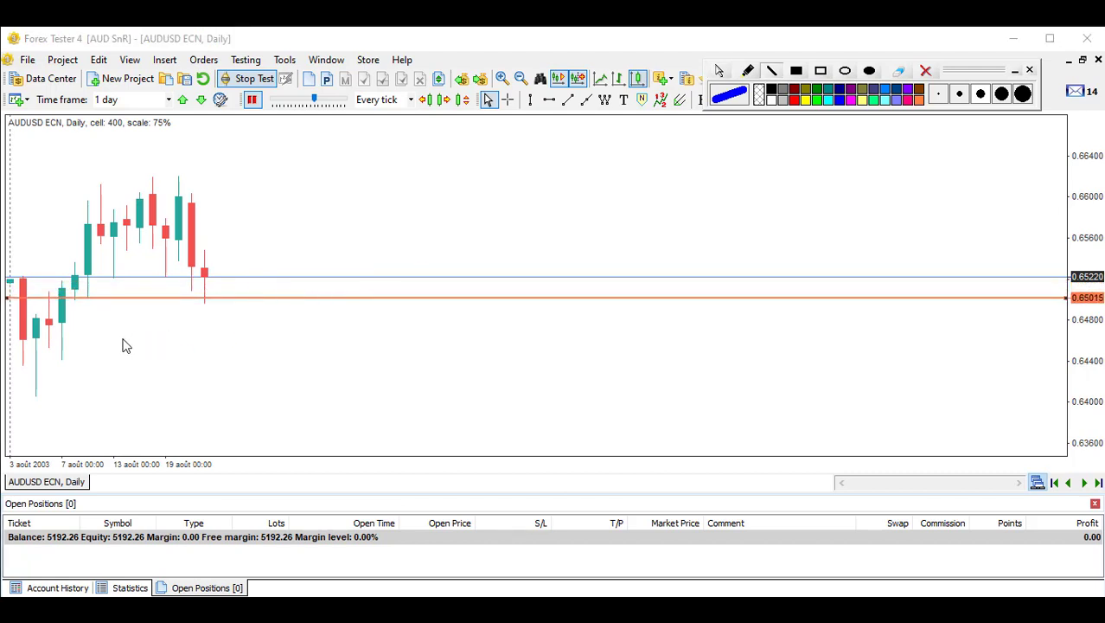
mouse_move(83, 352)
left_mouse_down()
mouse_move(102, 320)
mouse_move(82, 307)
left_mouse_up()
left_click_drag(102, 348, 94, 303)
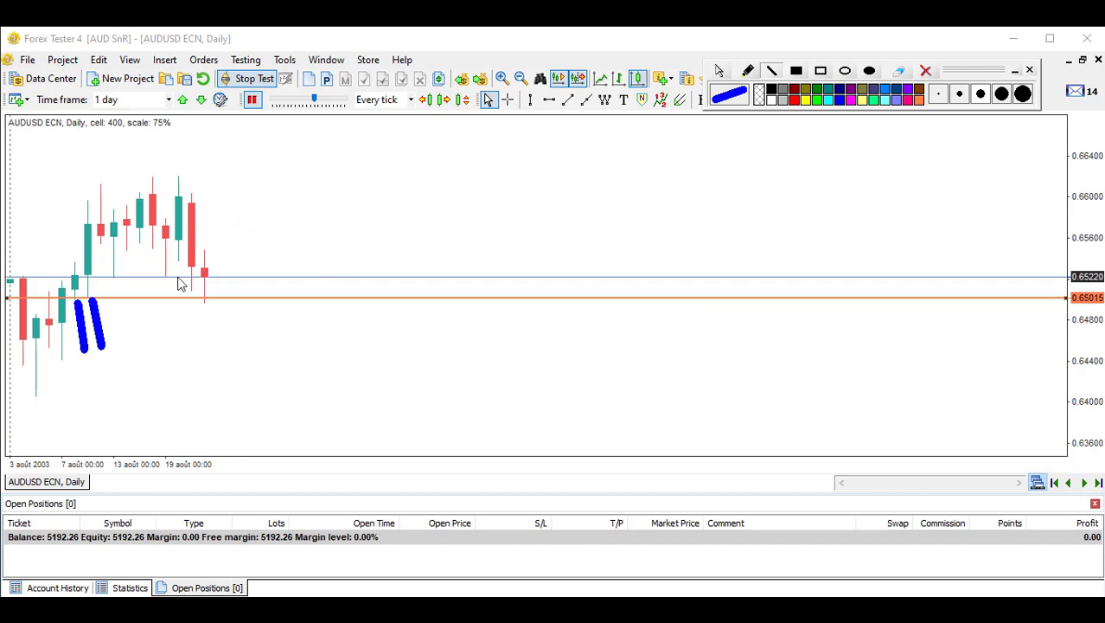
left_click_drag(129, 279, 173, 279)
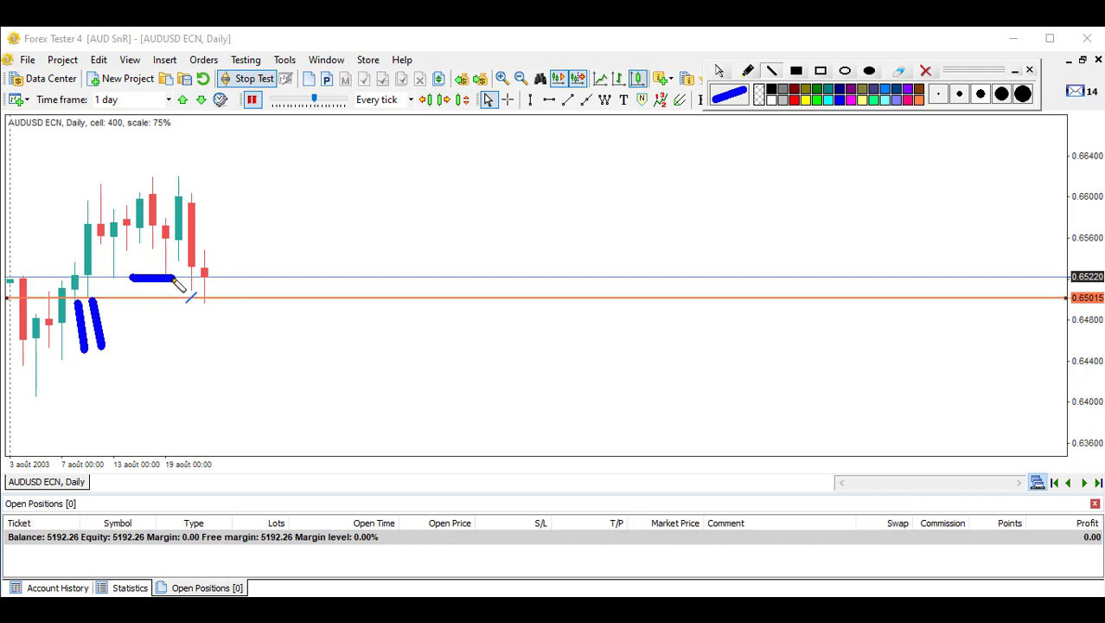
left_click(925, 70)
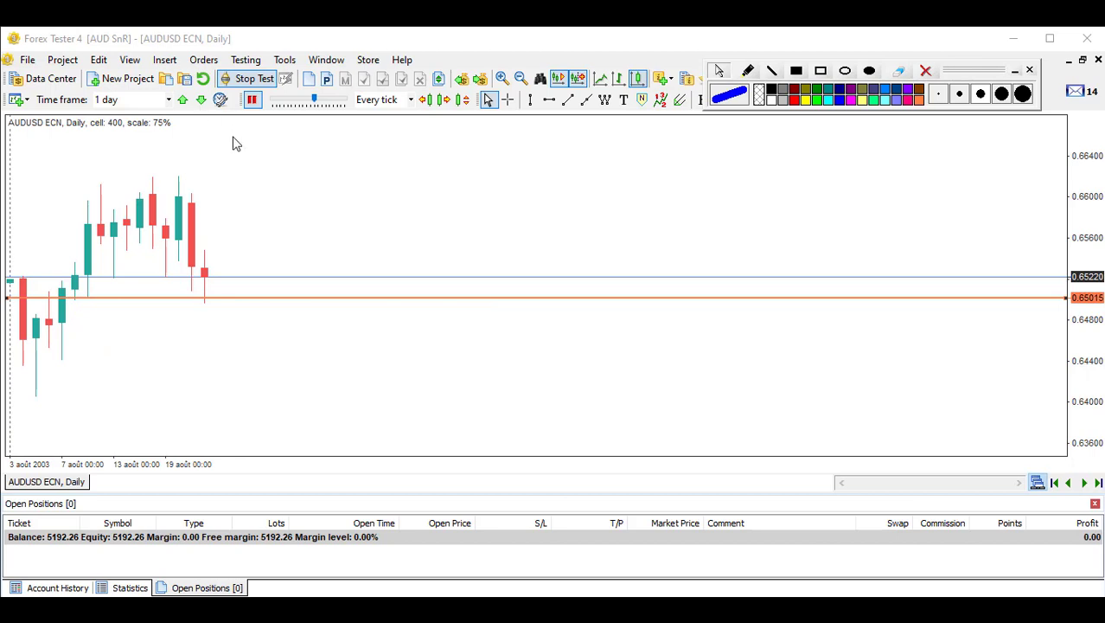
Step: Switch to the 1-hour time frame and place a 0.50% risk market buy with the stop loss below the latest wick at 0.64946
scroll(171, 104, "up", 2)
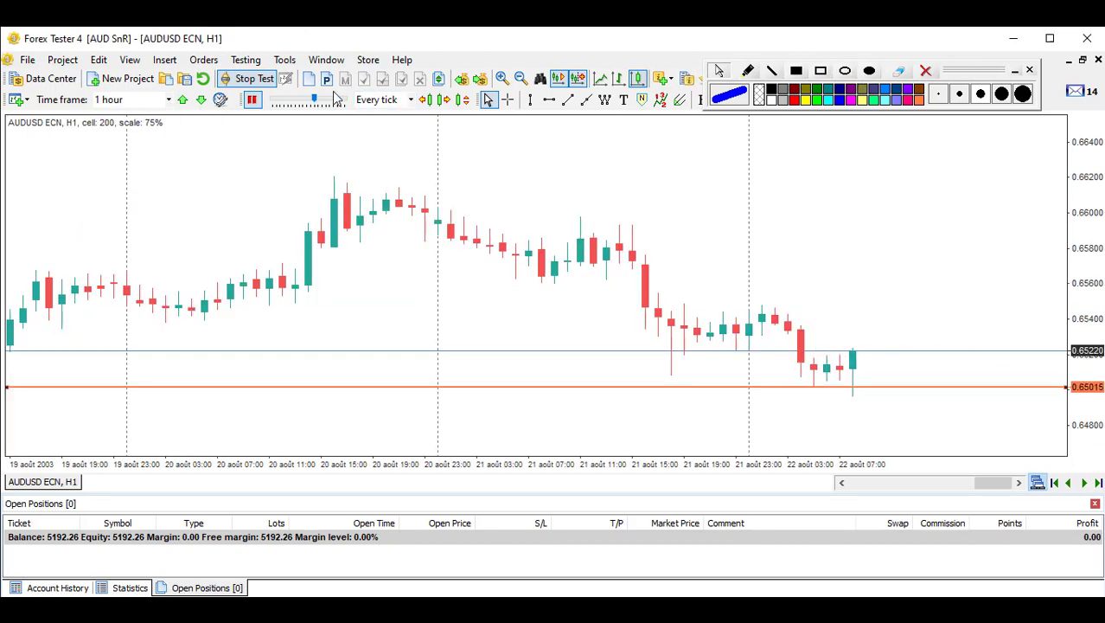
left_click(309, 78)
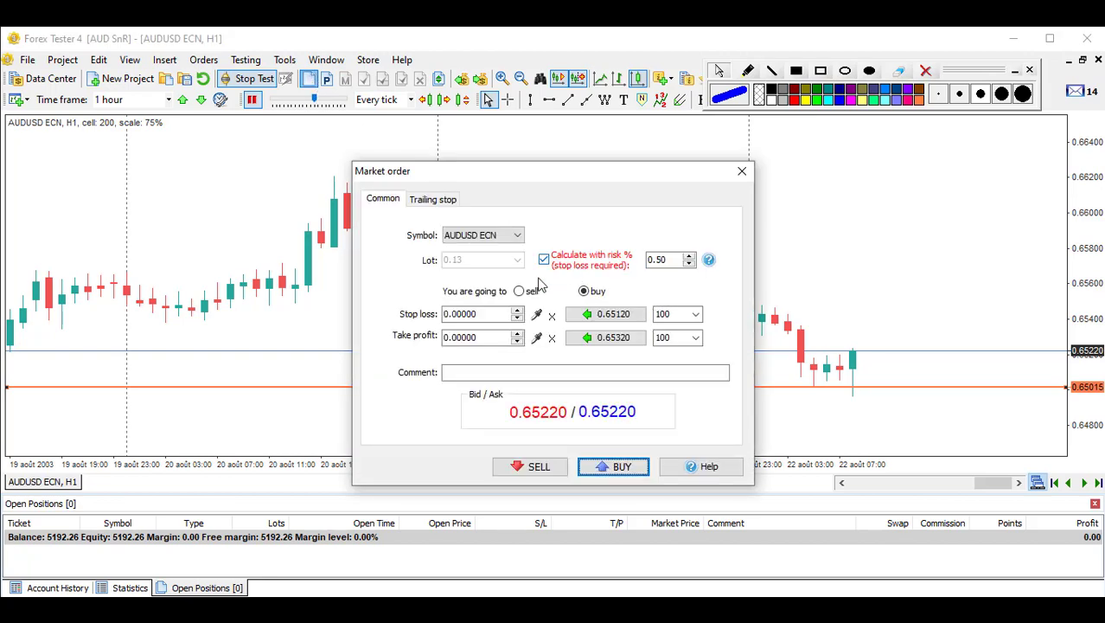
left_click(533, 314)
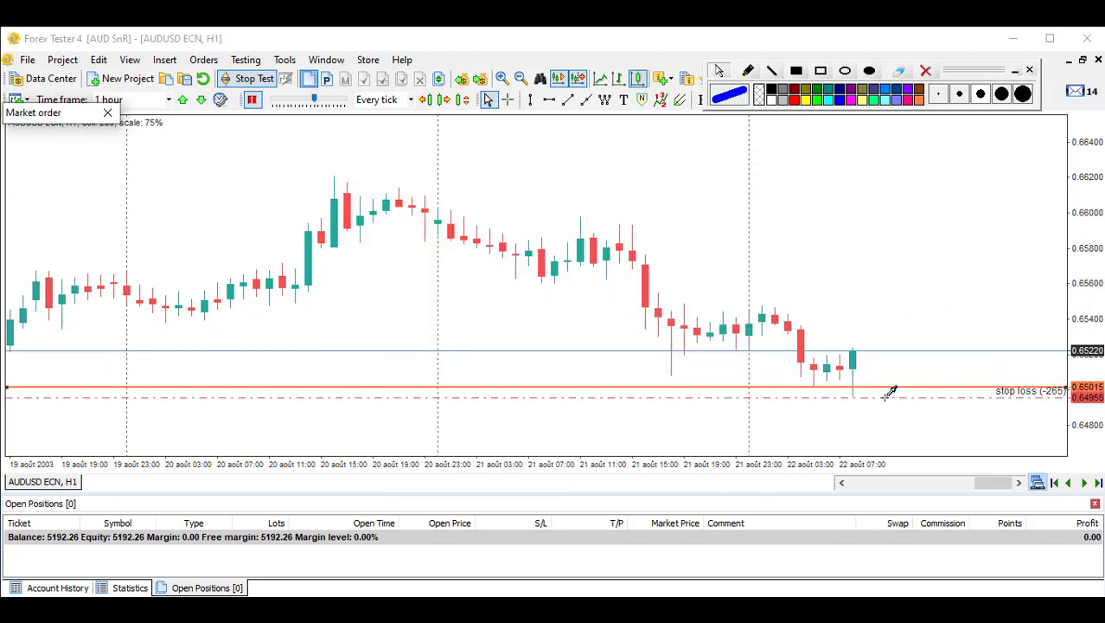
left_click(887, 398)
key("Return")
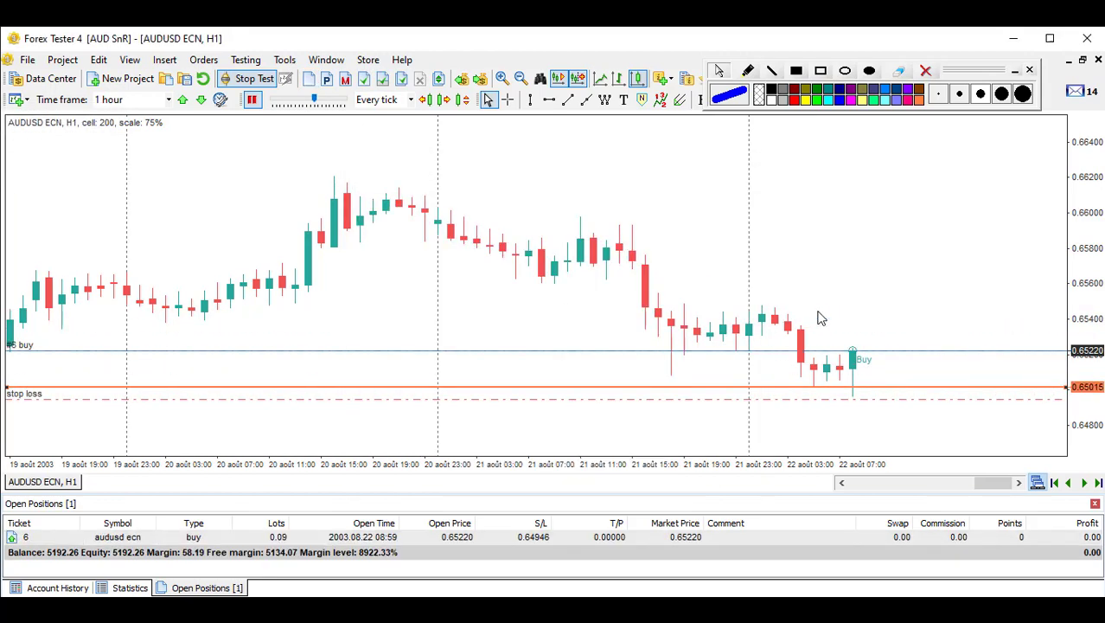
Step: Measure the distance from the buy entry to its stop loss and set the take profit 750 points away at 0.65970
middle_click(878, 352)
left_click_drag(877, 352, 857, 397)
double_click(346, 536)
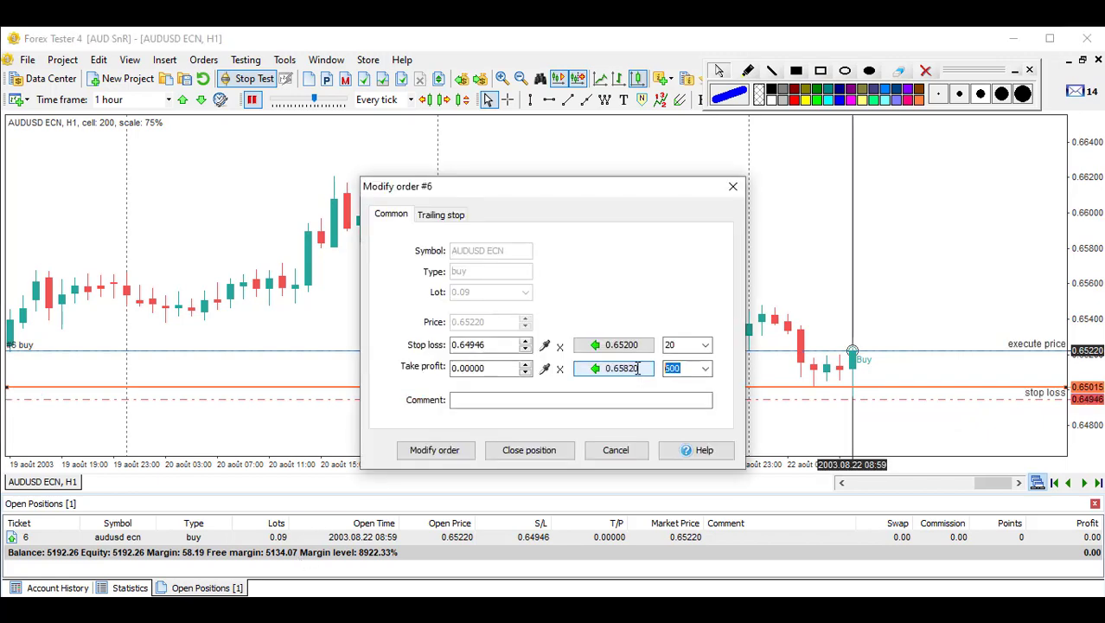
type("750")
left_click(434, 450)
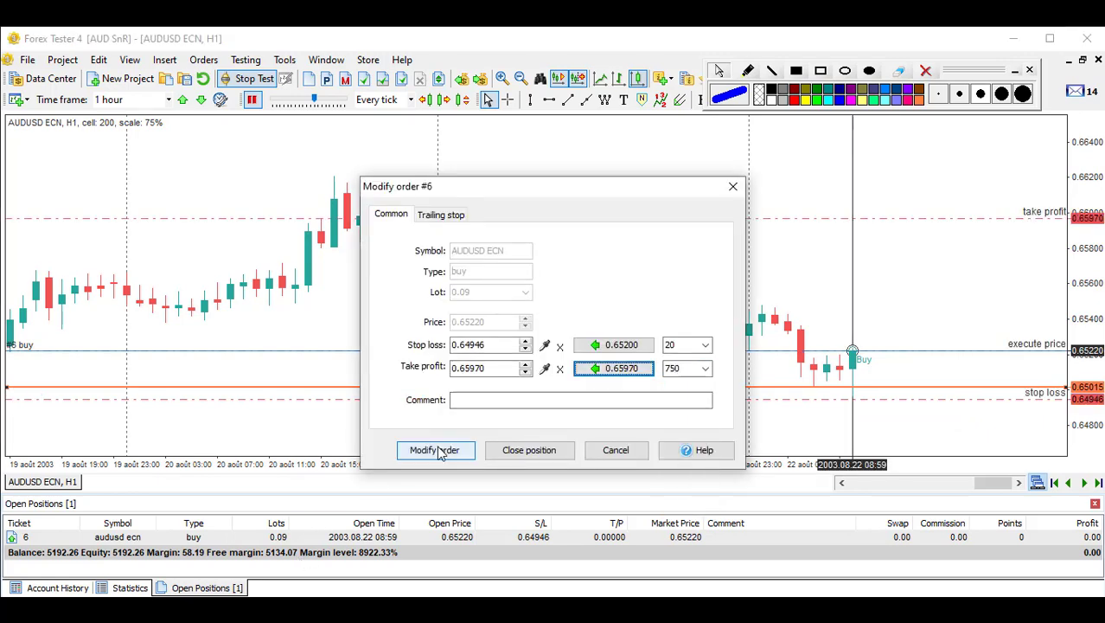
Step: Place a 0.50% risk buy limit order at 0.65138 with the stop loss at 0.64941
left_click(327, 79)
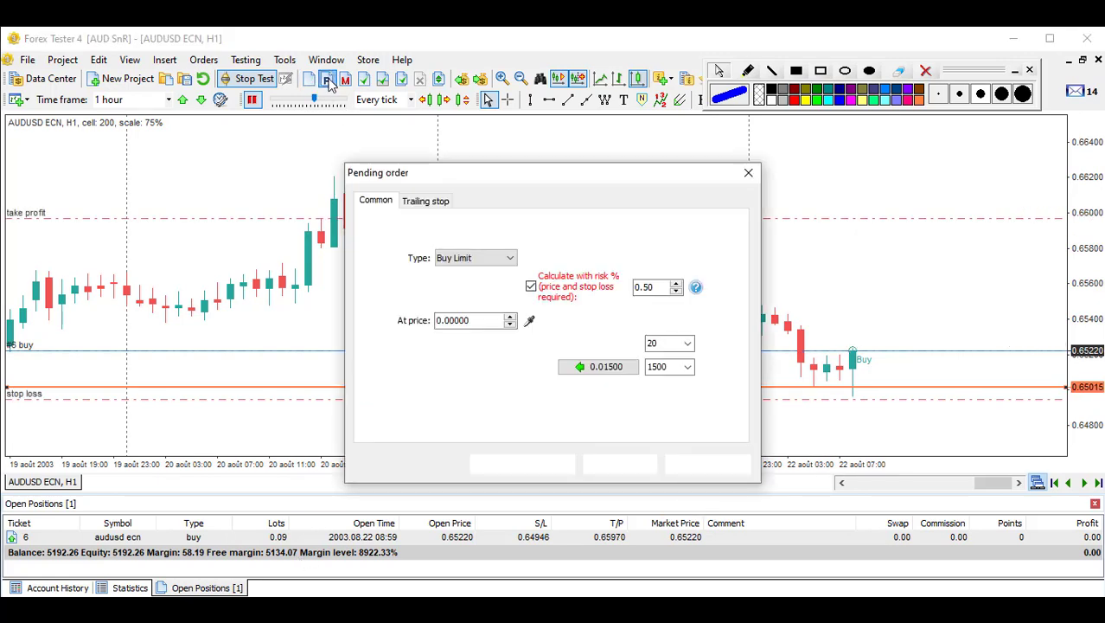
left_click(529, 321)
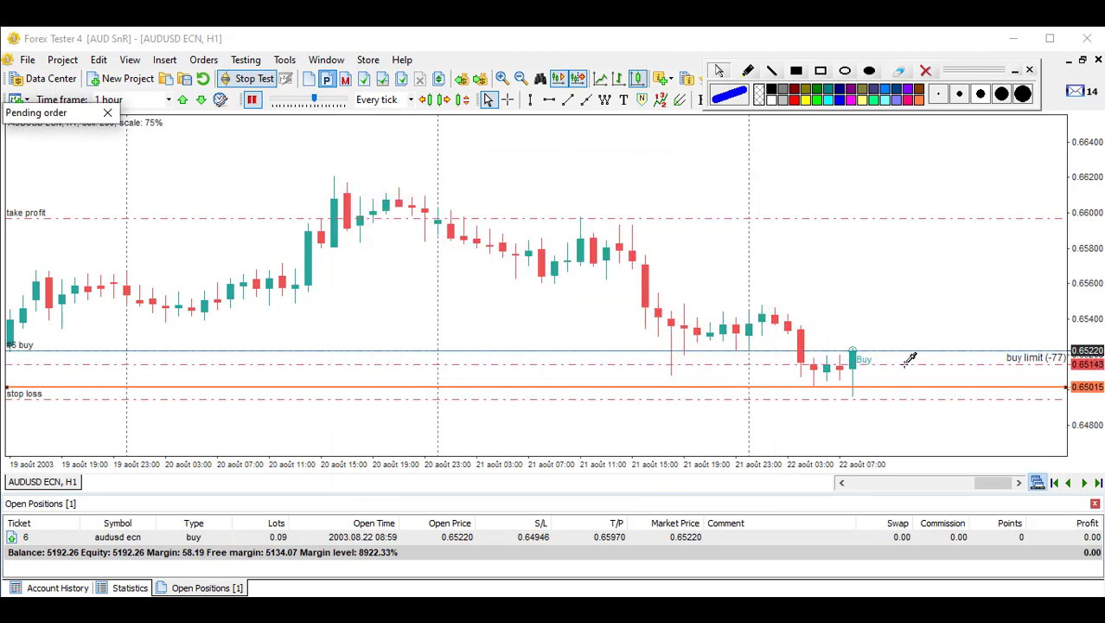
left_click(907, 359)
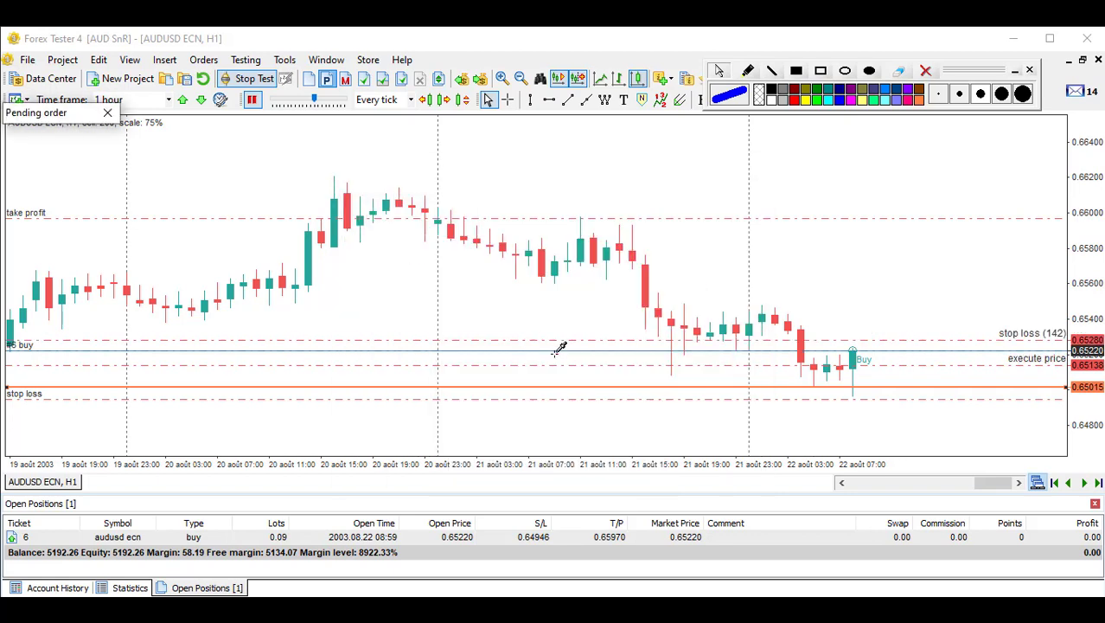
left_click(865, 396)
left_click(522, 464)
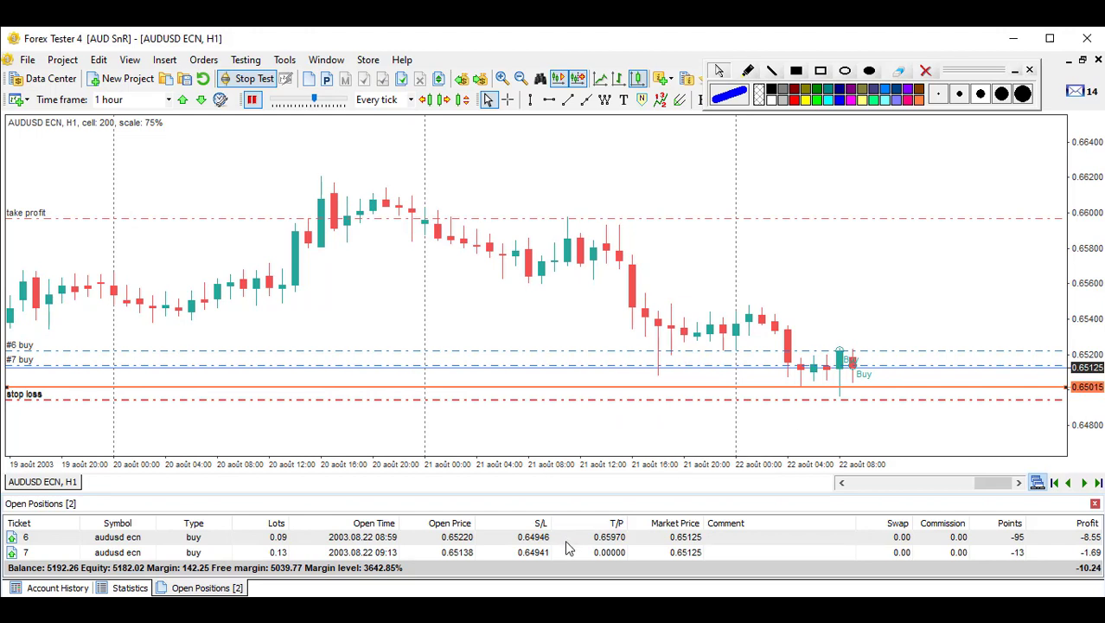
Step: Measure the second buy's stop distance and set its take profit 570 points away at 0.65708
key("ctrl+f")
left_click_drag(917, 367, 792, 398)
double_click(825, 556)
type("570")
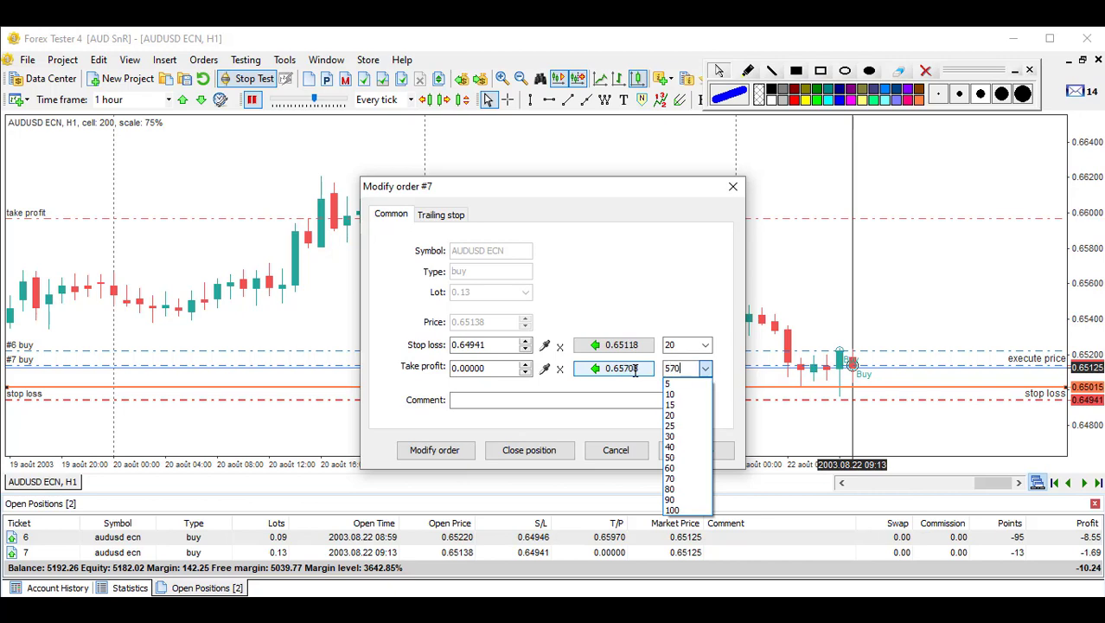
left_click(617, 369)
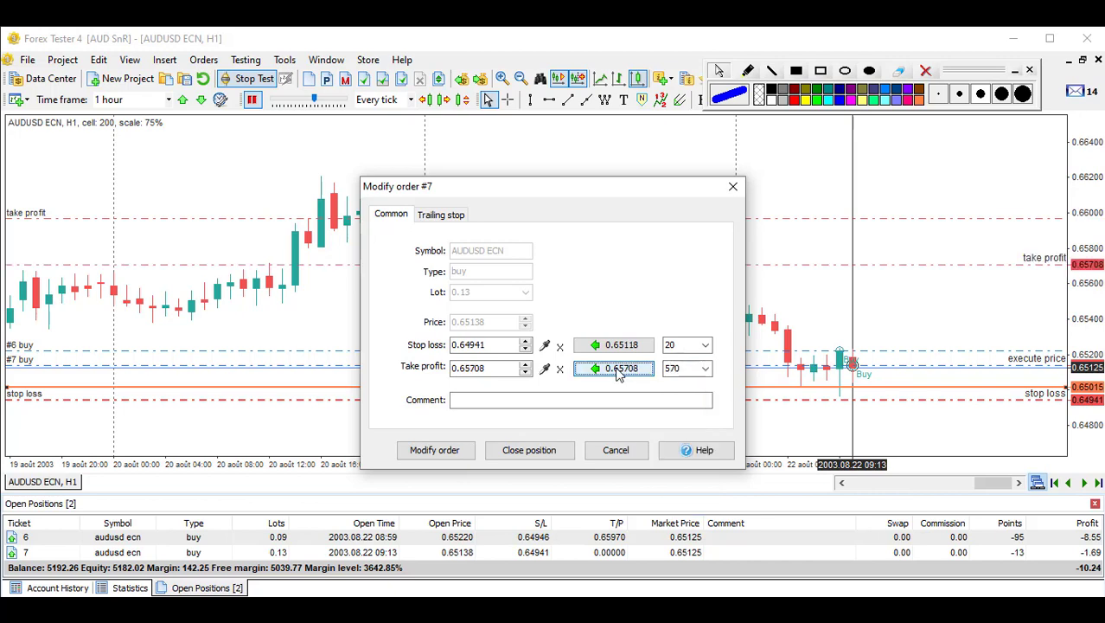
left_click(424, 452)
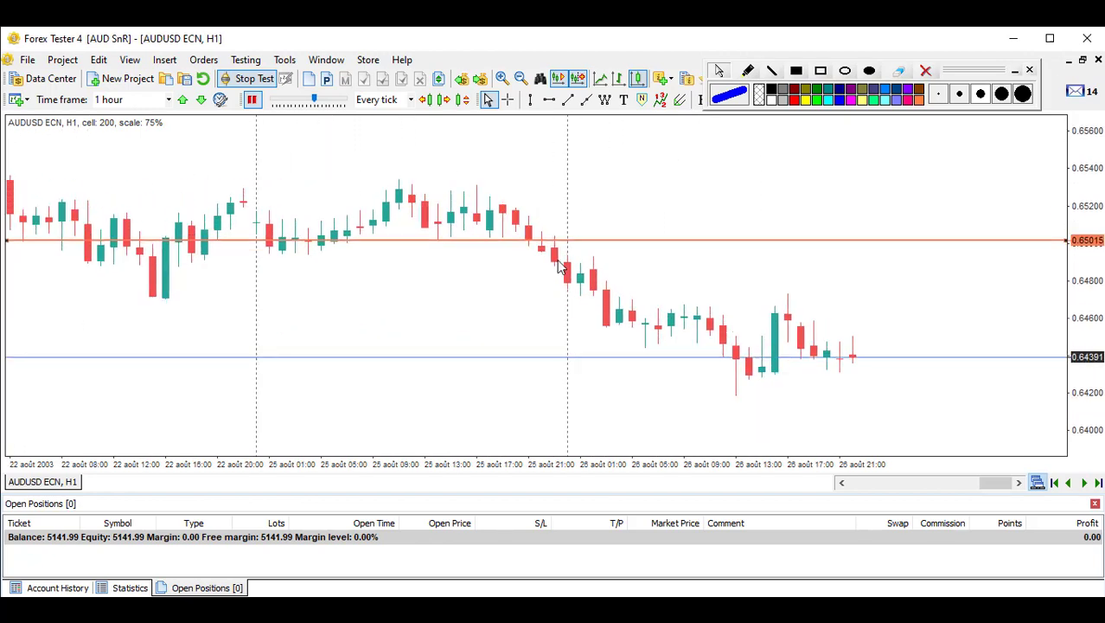
Step: Switch to the daily time frame and raise the horizontal level to 0.65070
left_click(170, 99)
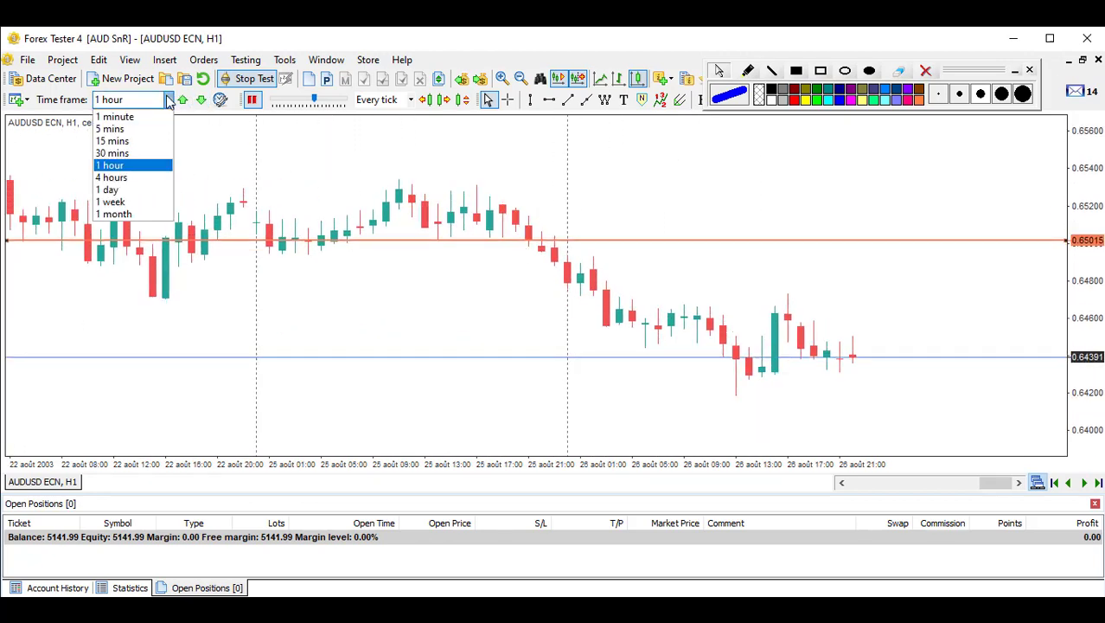
left_click(128, 190)
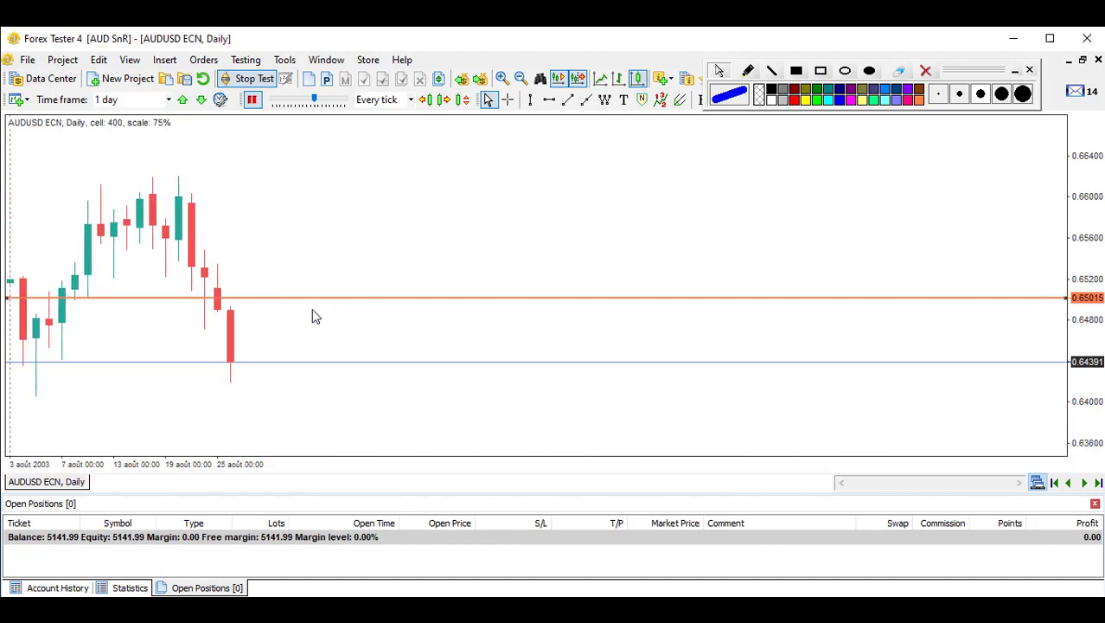
mouse_move(434, 295)
left_mouse_down()
mouse_move(452, 292)
mouse_move(443, 296)
left_mouse_up()
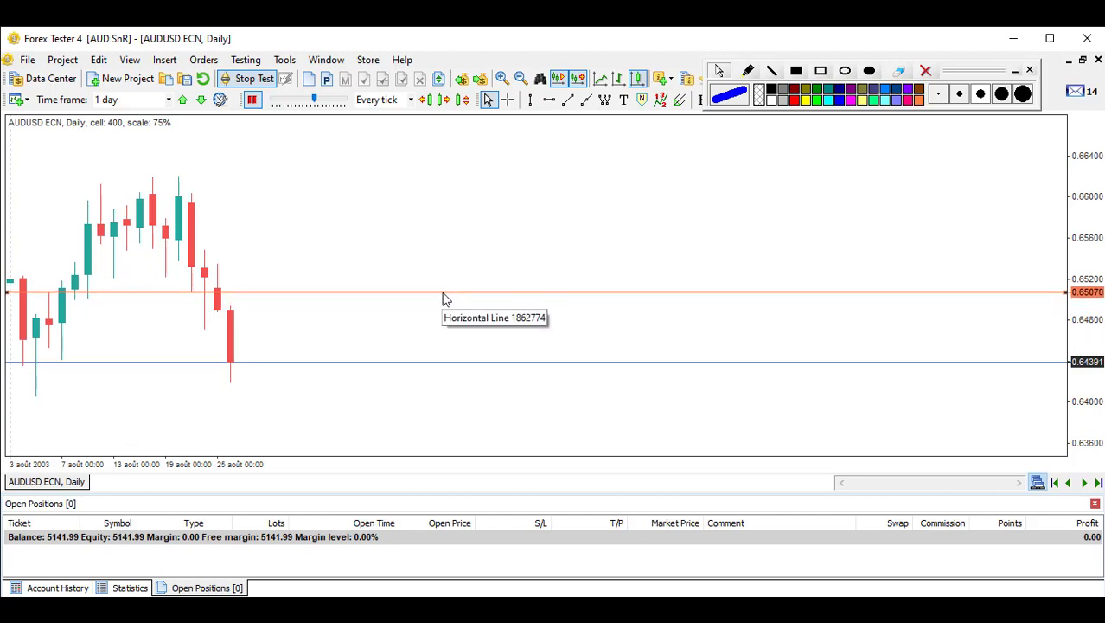
Step: Temporarily mark the daily reactions around the 0.65070 level and the latest bearish candle, and clear the markings
left_click_drag(40, 259, 47, 289)
left_click_drag(326, 262, 290, 287)
mouse_move(243, 348)
left_mouse_down()
mouse_move(297, 313)
mouse_move(309, 370)
left_mouse_up()
left_click(925, 71)
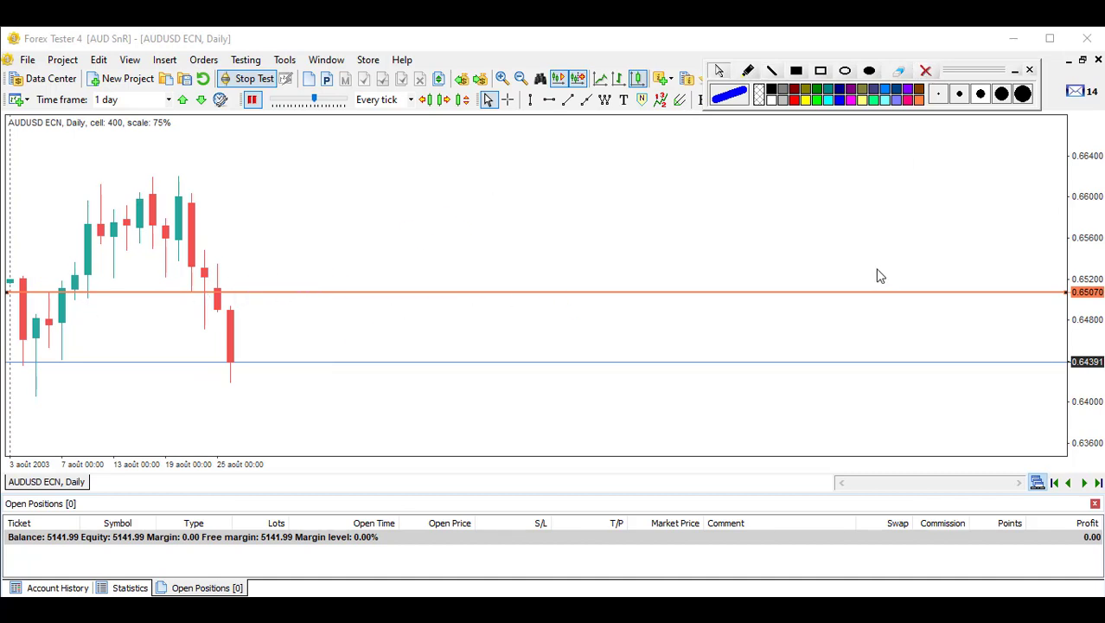
Step: Add horizontal levels at 0.64825 and 0.64058 on the daily chart, temporarily marking the early candle top at the upper one
left_click(773, 318)
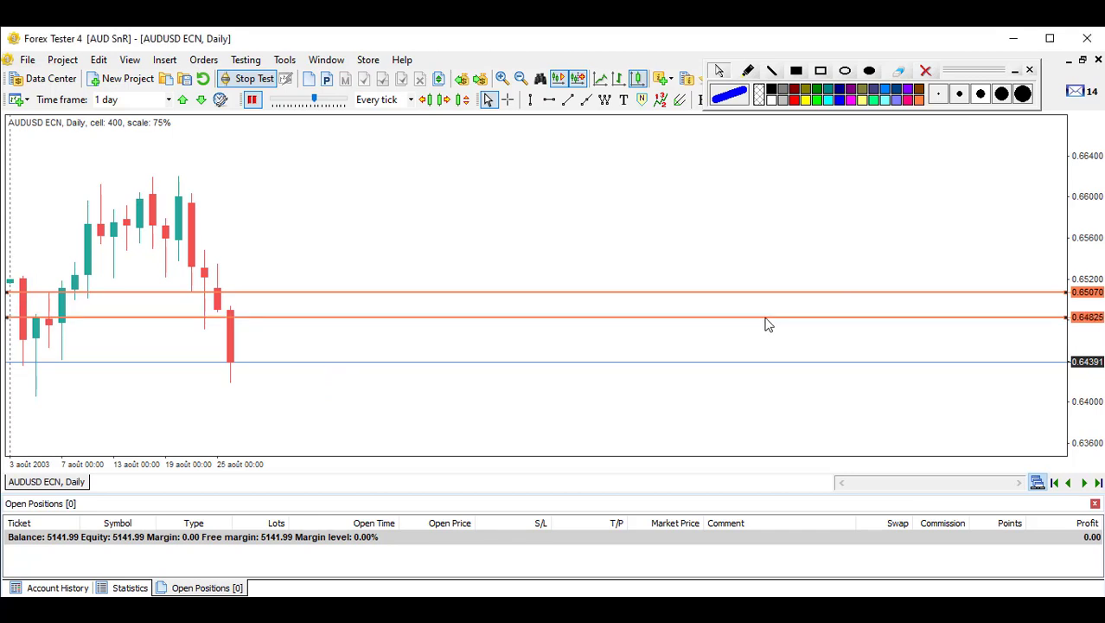
left_click_drag(33, 302, 33, 315)
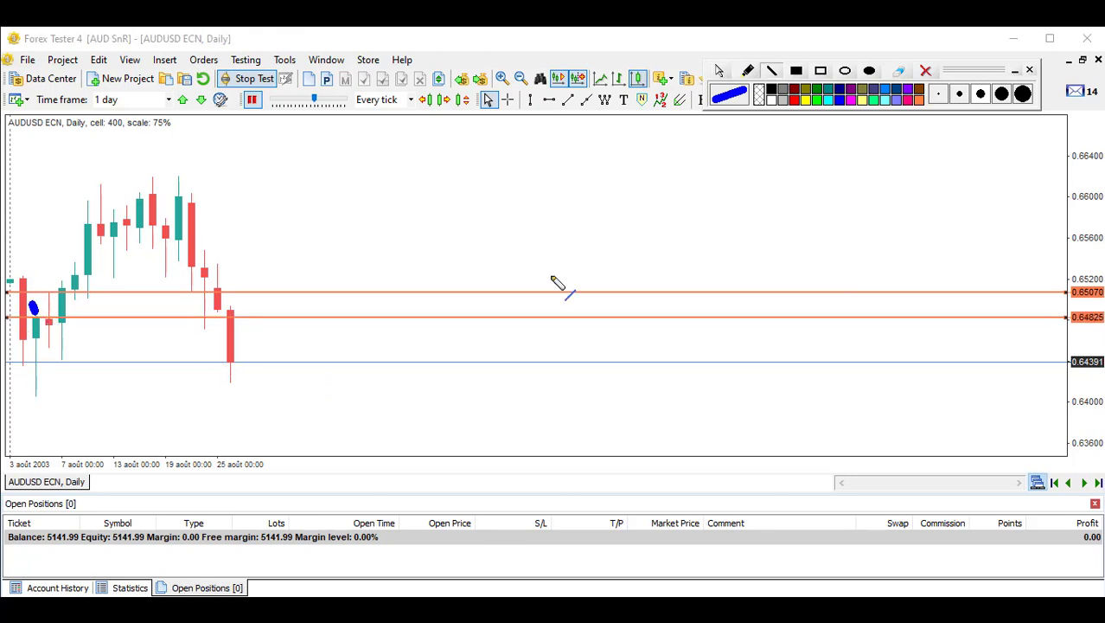
left_click_drag(487, 345, 478, 355)
left_click_drag(512, 322, 440, 402)
right_click(400, 154)
Step: Return to the 1-hour time frame and advance the test to 28 August 2003
left_click(161, 104)
left_click(168, 100)
left_click(130, 166)
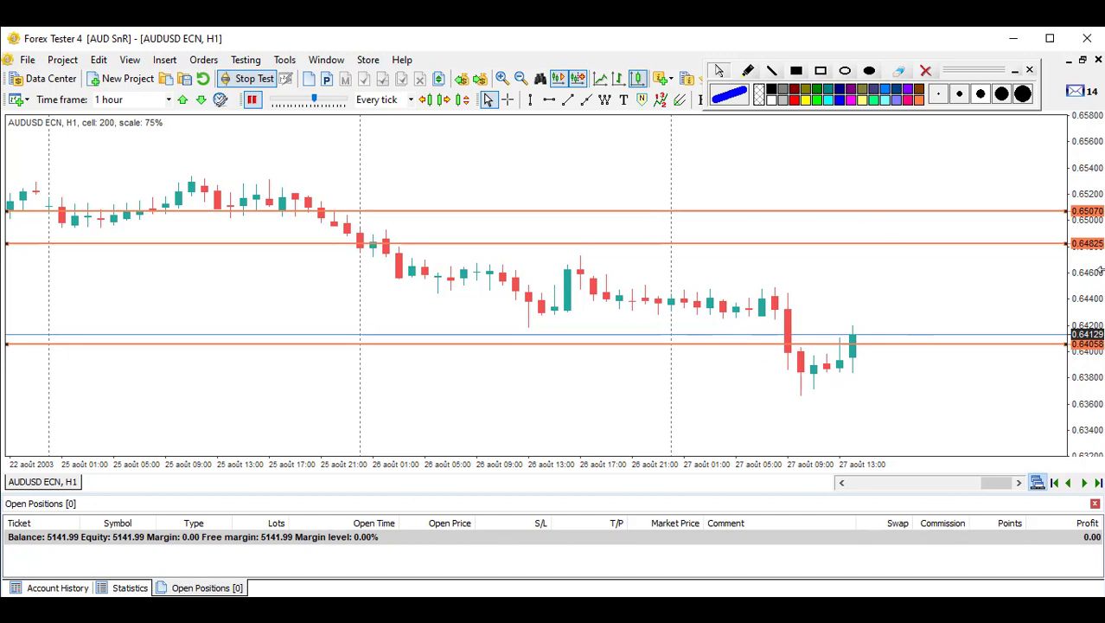
right_click(951, 345)
left_click(1021, 378)
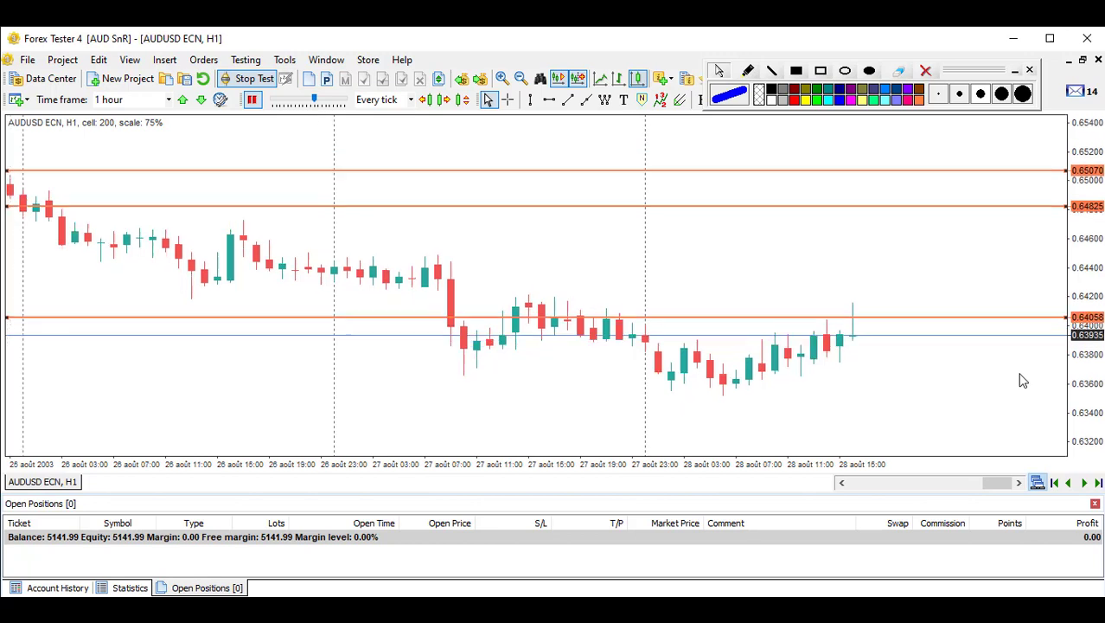
Step: Switch to the daily chart, temporarily mark the earlier wick low and the latest candles at the 0.64058 level, and clear the markings
left_click(168, 99)
left_click(148, 192)
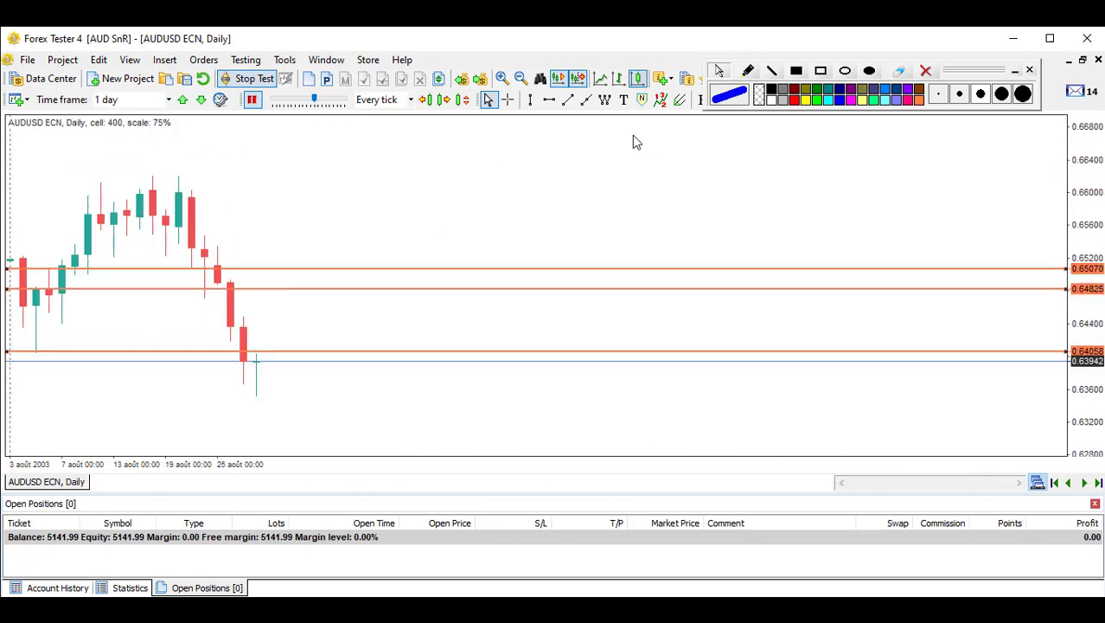
left_click(771, 70)
left_click_drag(30, 391, 39, 365)
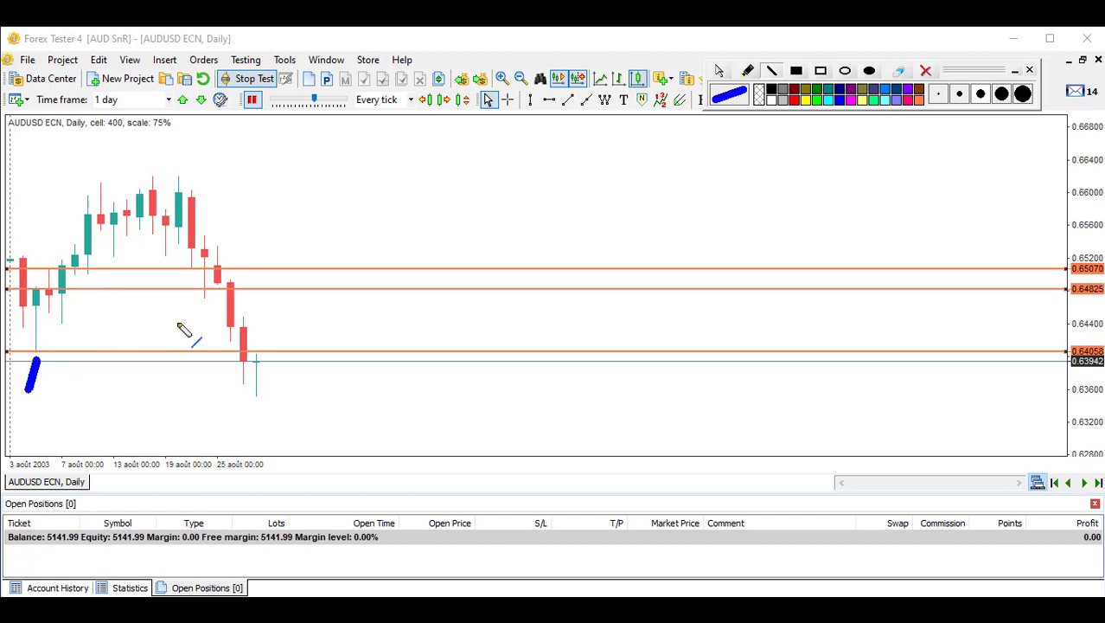
mouse_move(264, 324)
left_mouse_down()
mouse_move(273, 347)
mouse_move(284, 328)
mouse_move(247, 343)
left_mouse_up()
left_click(256, 346)
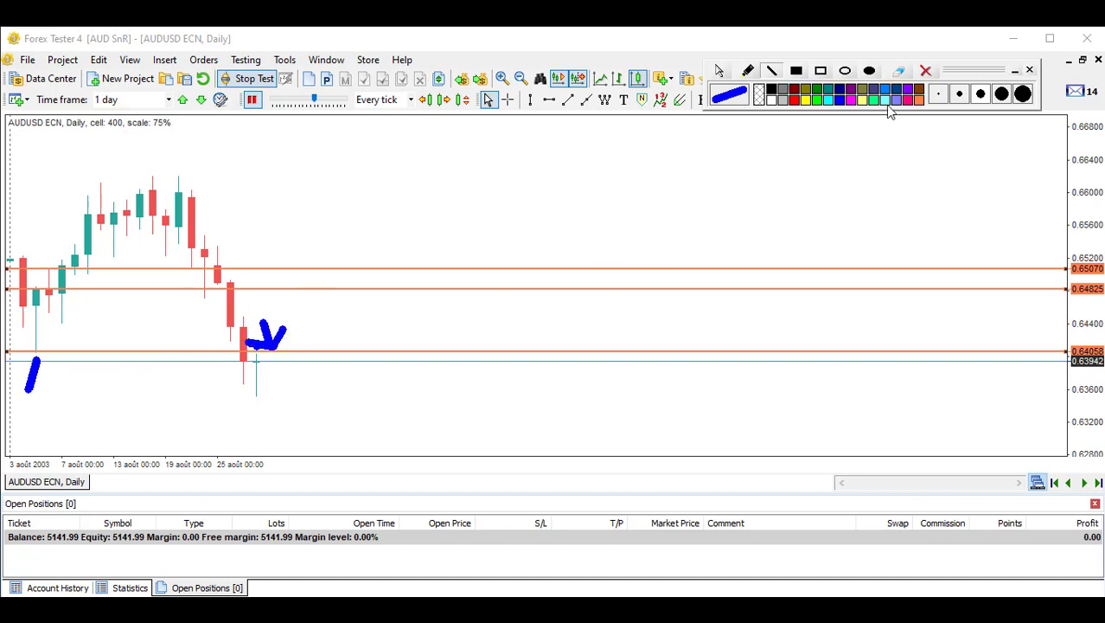
left_click(925, 71)
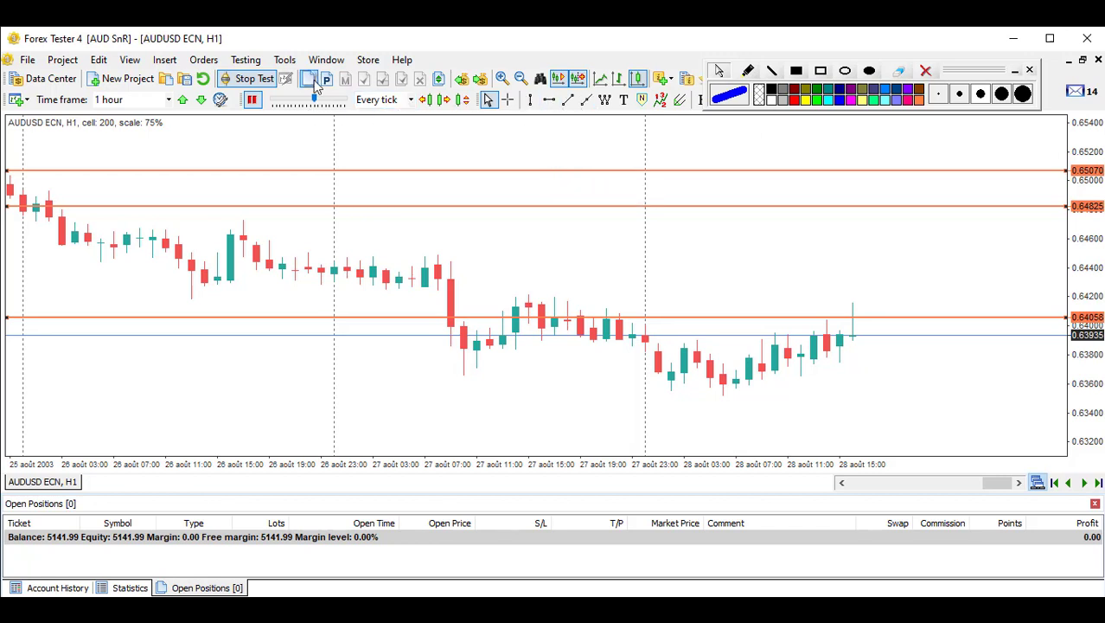
Step: Place a 0.50% risk market sell on the 1-hour chart with the stop loss above the latest wick at 0.64174
left_click(345, 81)
left_click(519, 291)
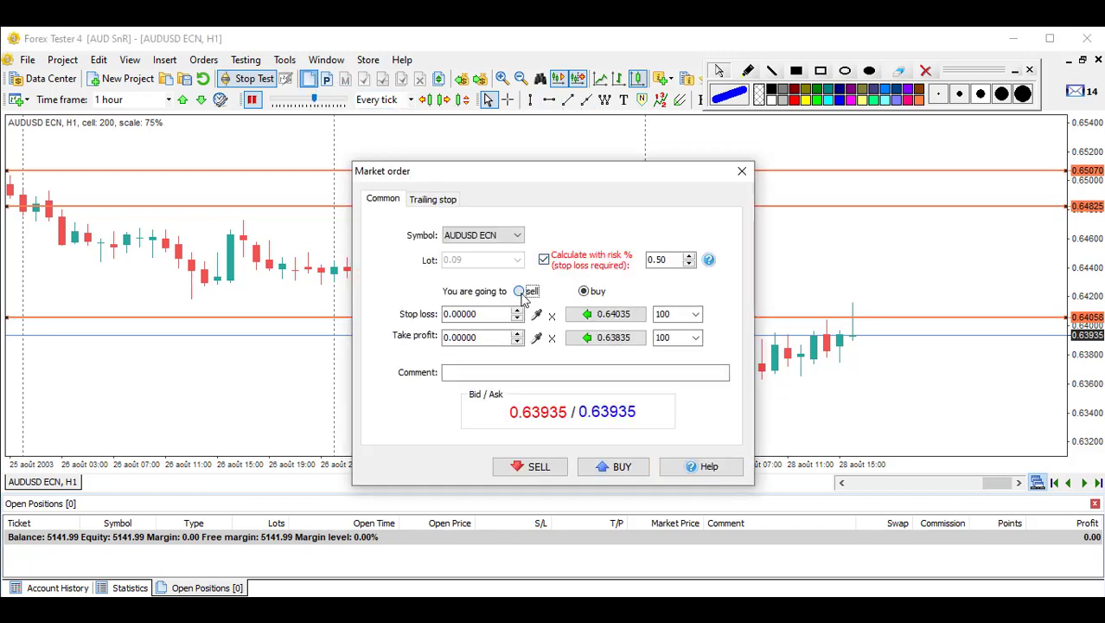
left_click(537, 314)
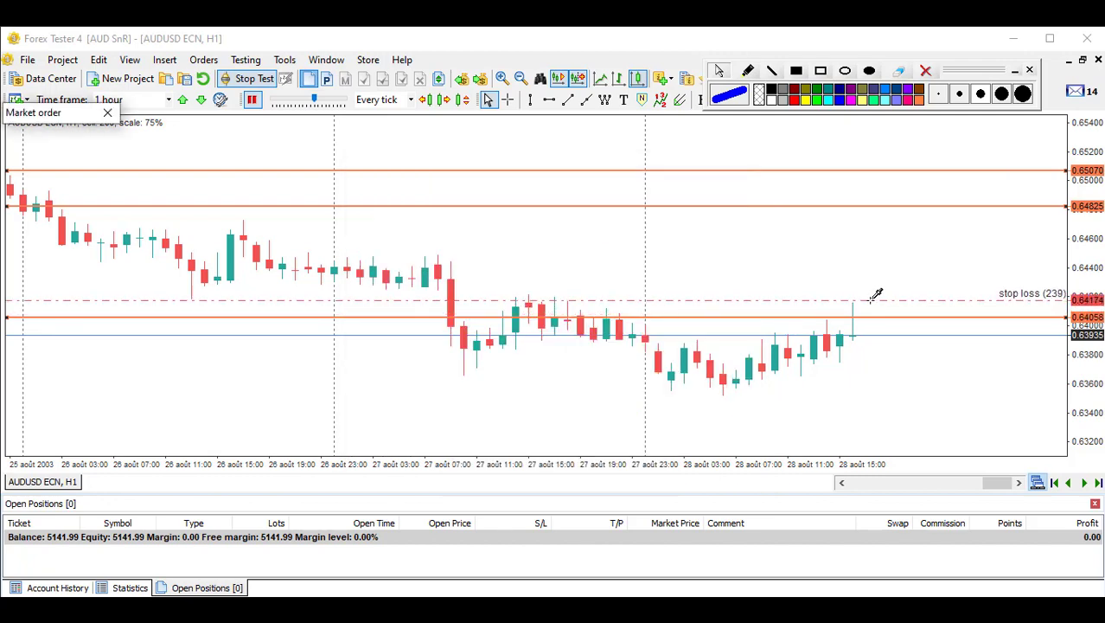
left_click(869, 300)
key("Return")
Step: Place a 0.50% risk sell limit order at 0.64023 with the stop loss at 0.64174
left_click(329, 80)
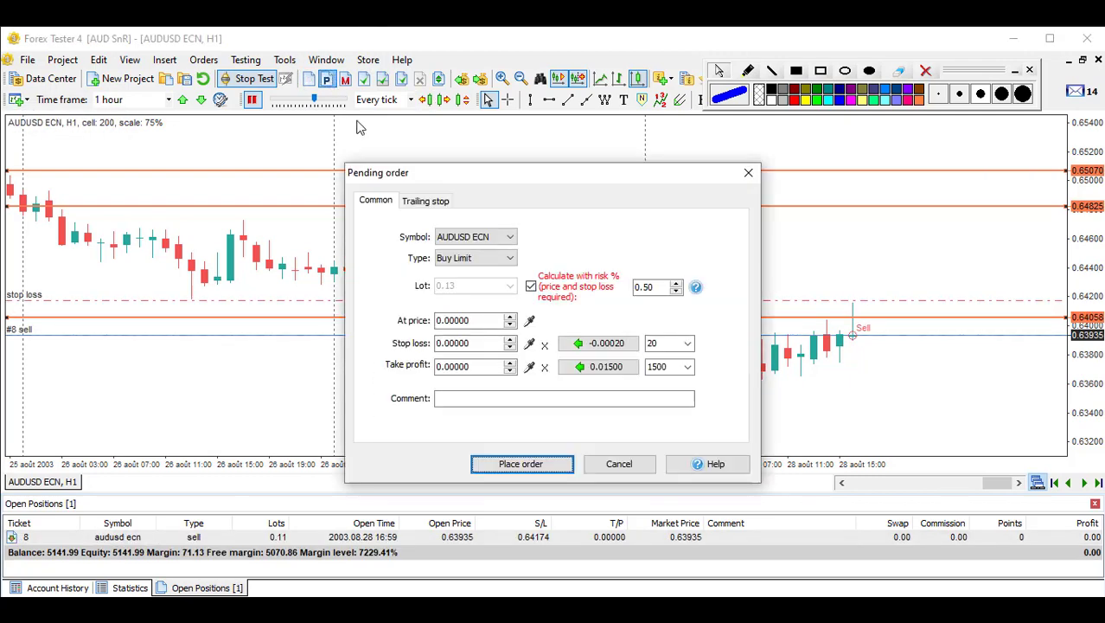
left_click(495, 267)
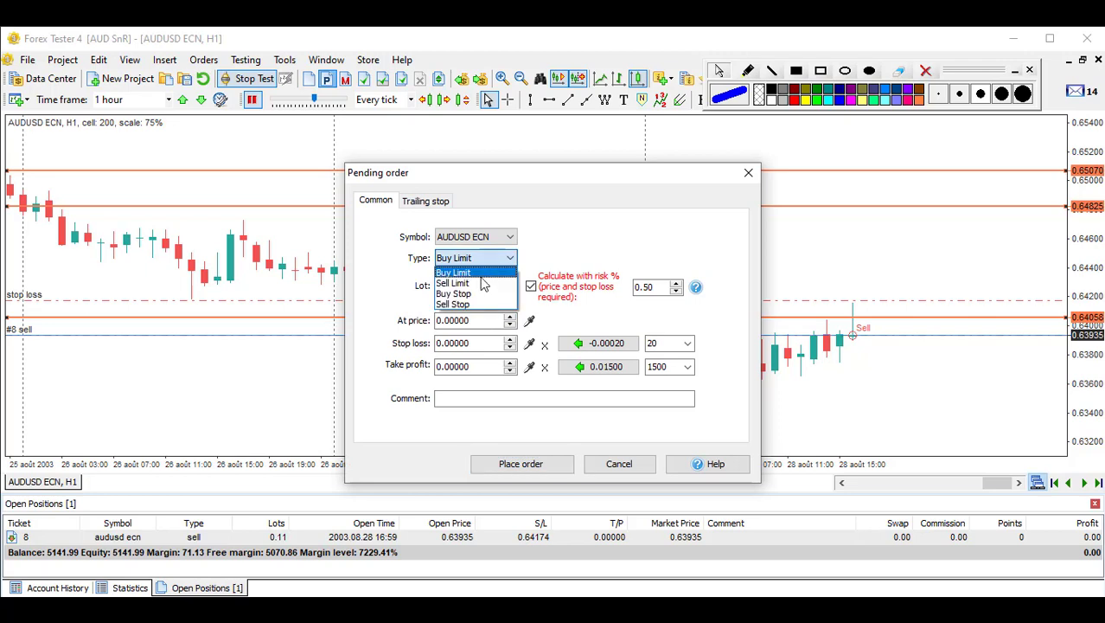
left_click(479, 283)
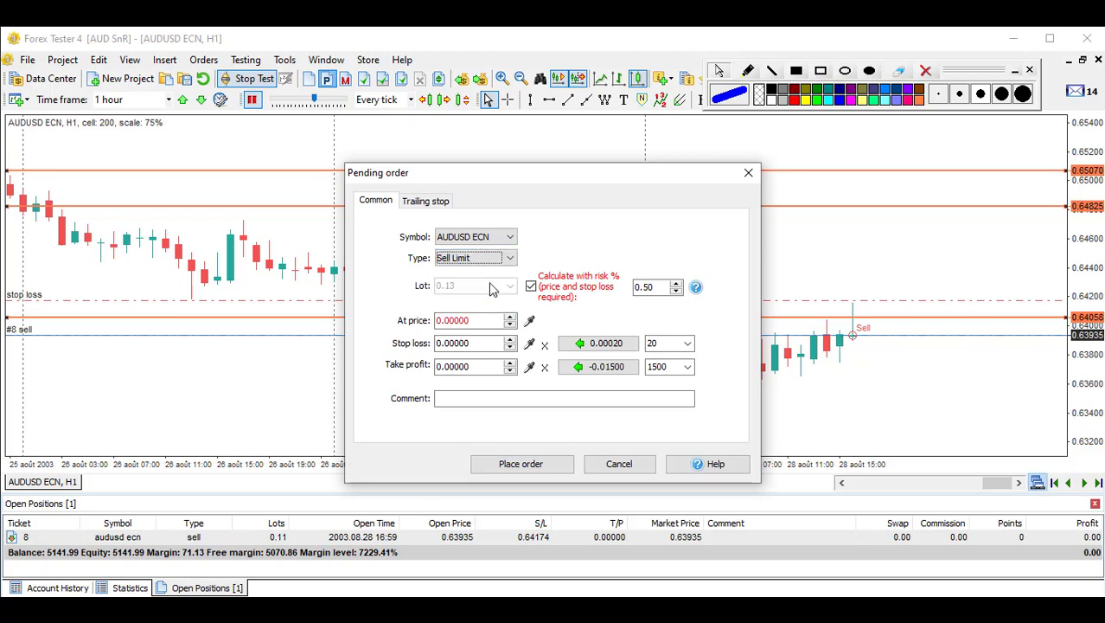
left_click(530, 322)
left_click(866, 321)
left_click(530, 345)
left_click(846, 300)
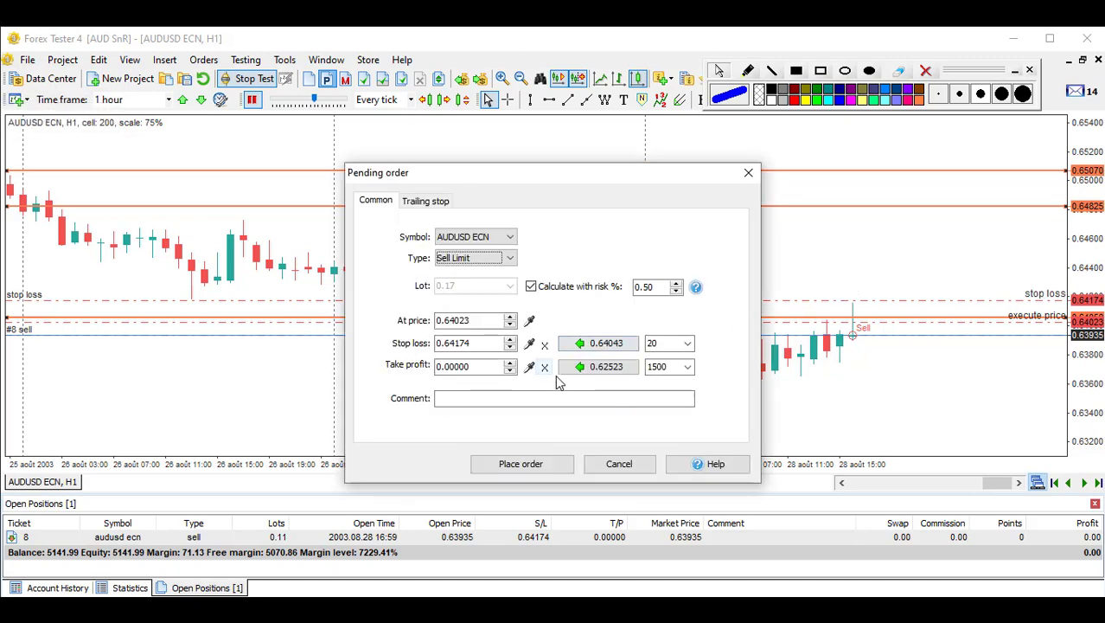
key("Return")
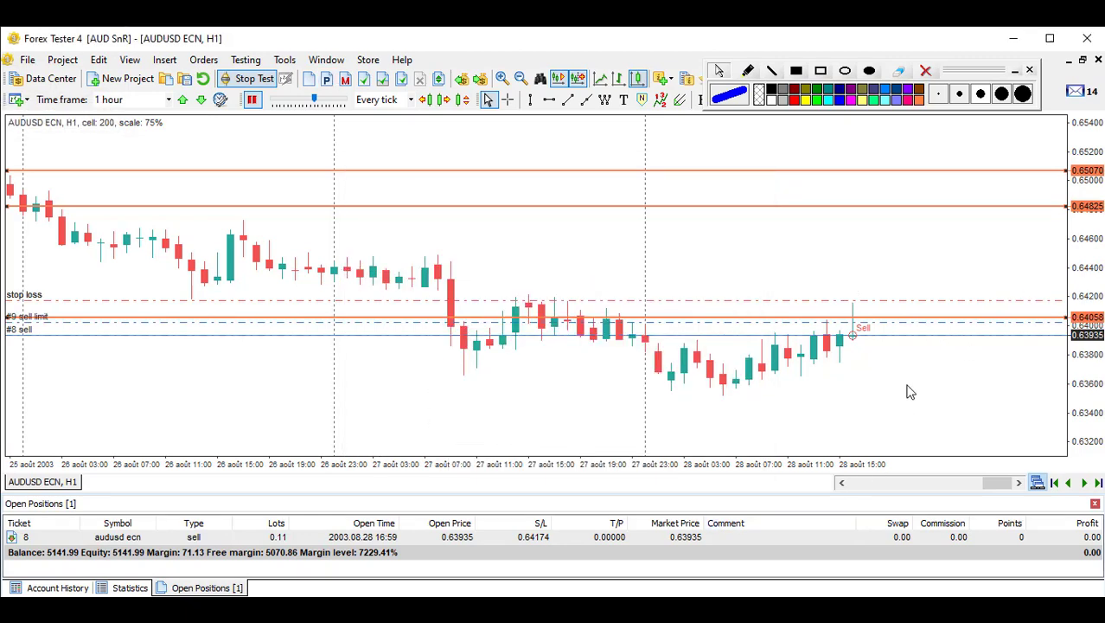
Step: Measure the stop distance of the sell trade opened at 0.63935 and set its take profit 690 points away at 0.63245
middle_click(927, 342)
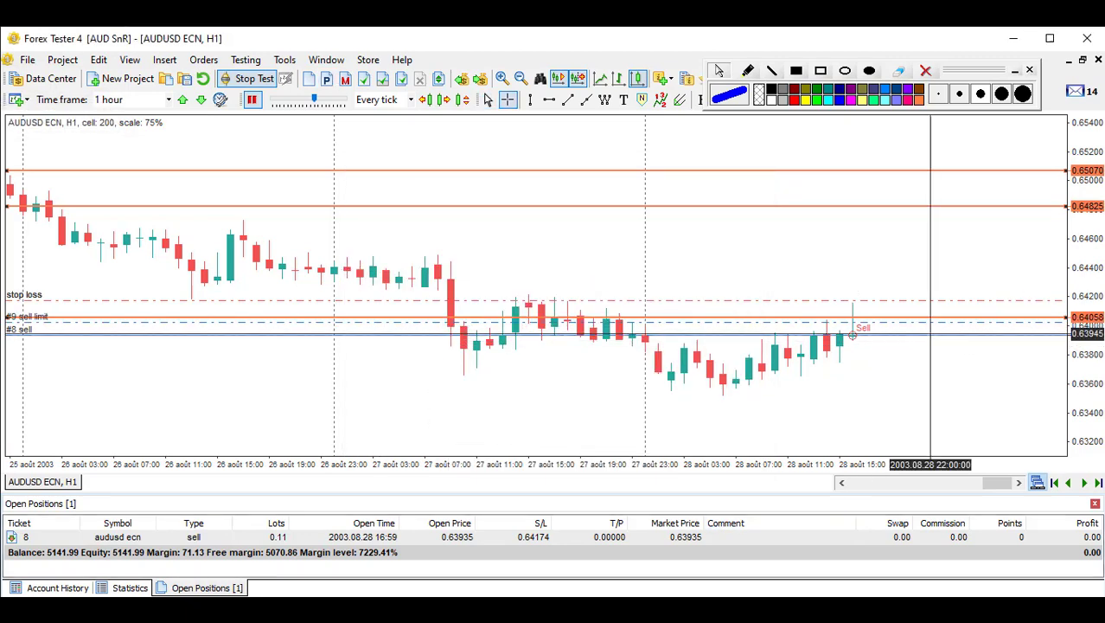
left_click_drag(918, 335, 924, 300)
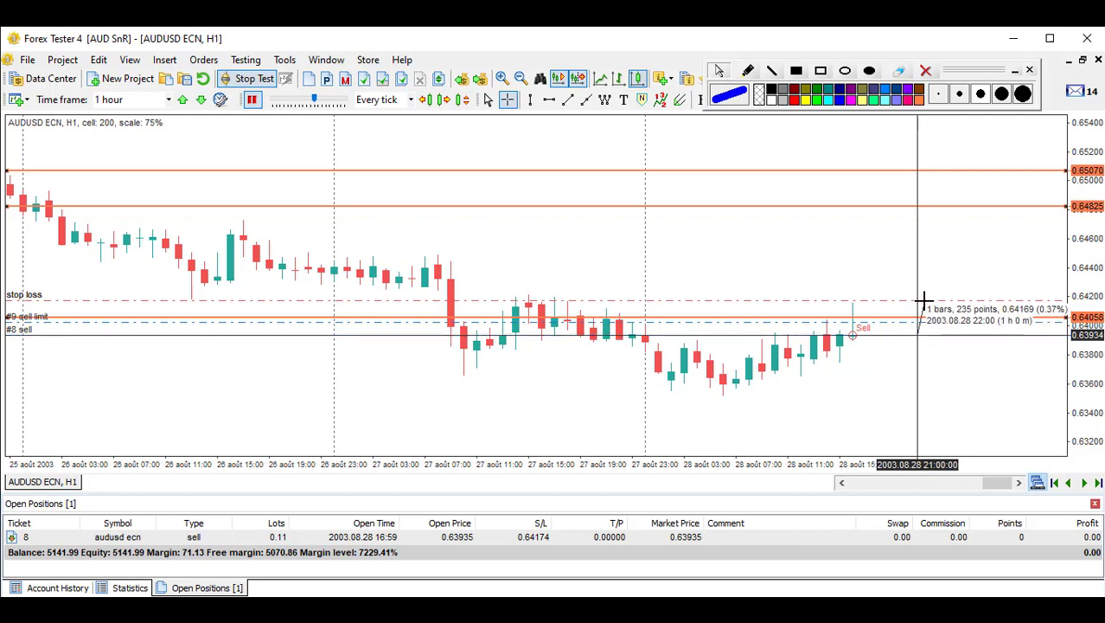
double_click(604, 536)
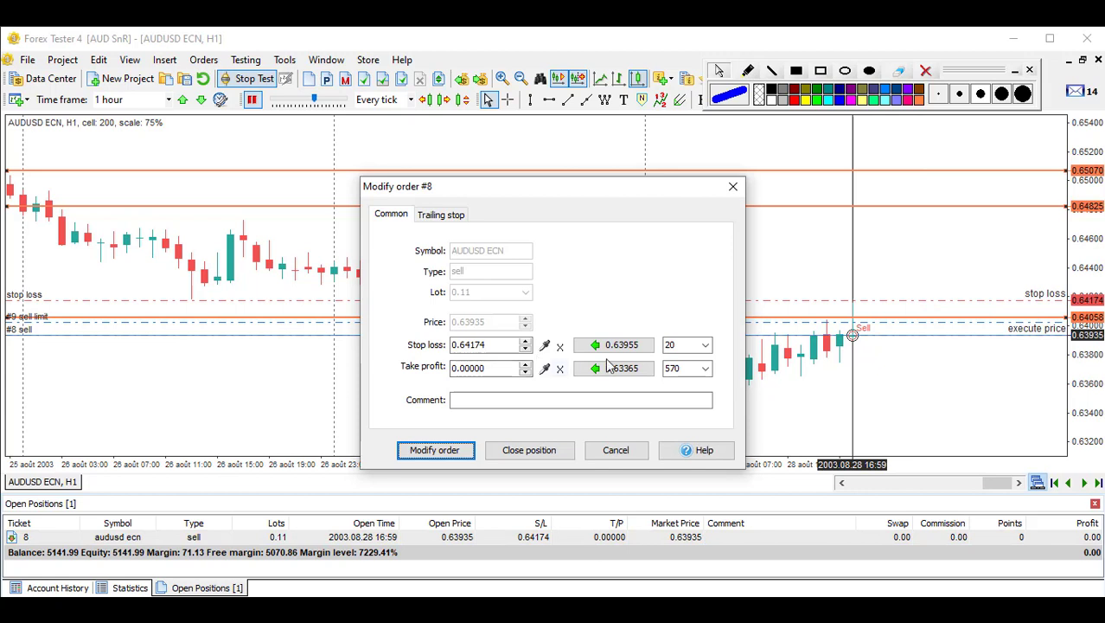
double_click(676, 368)
type("690")
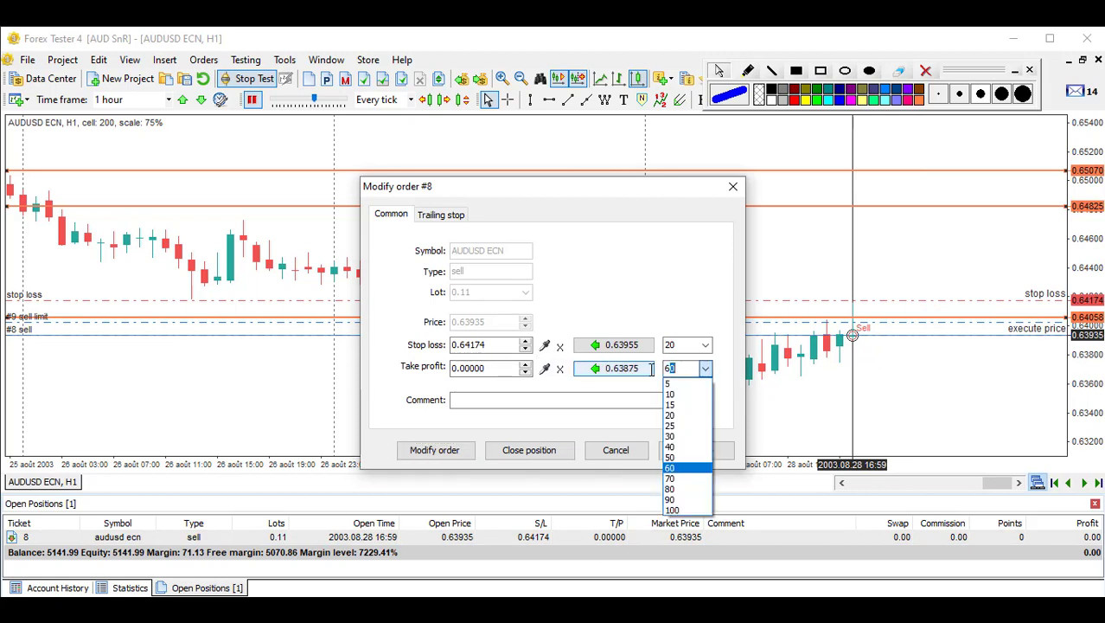
left_click(651, 369)
left_click(650, 369)
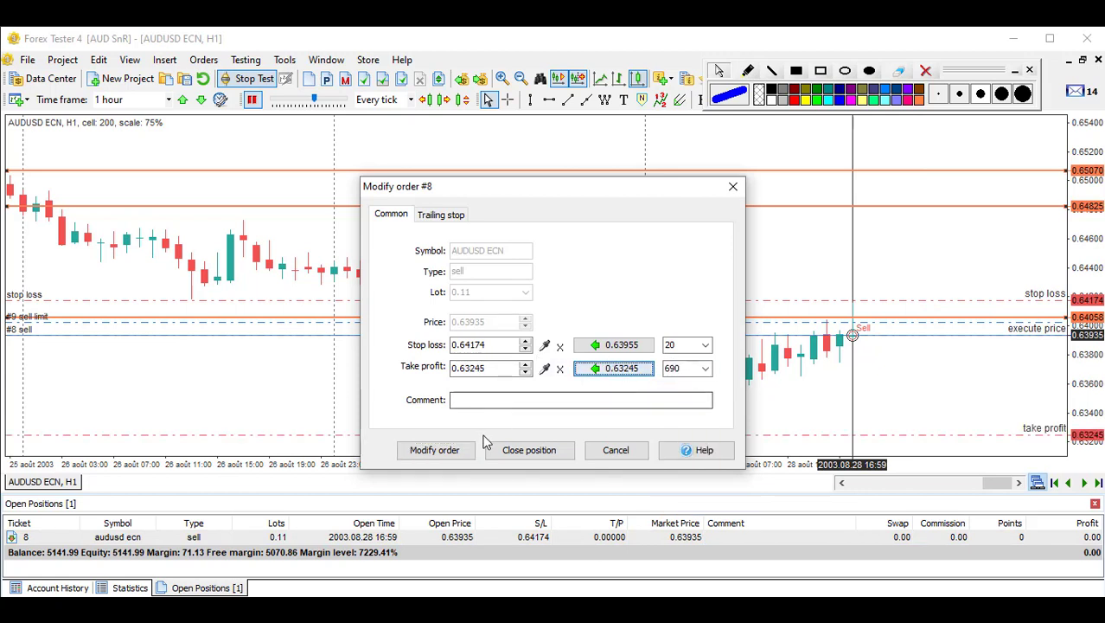
left_click(435, 452)
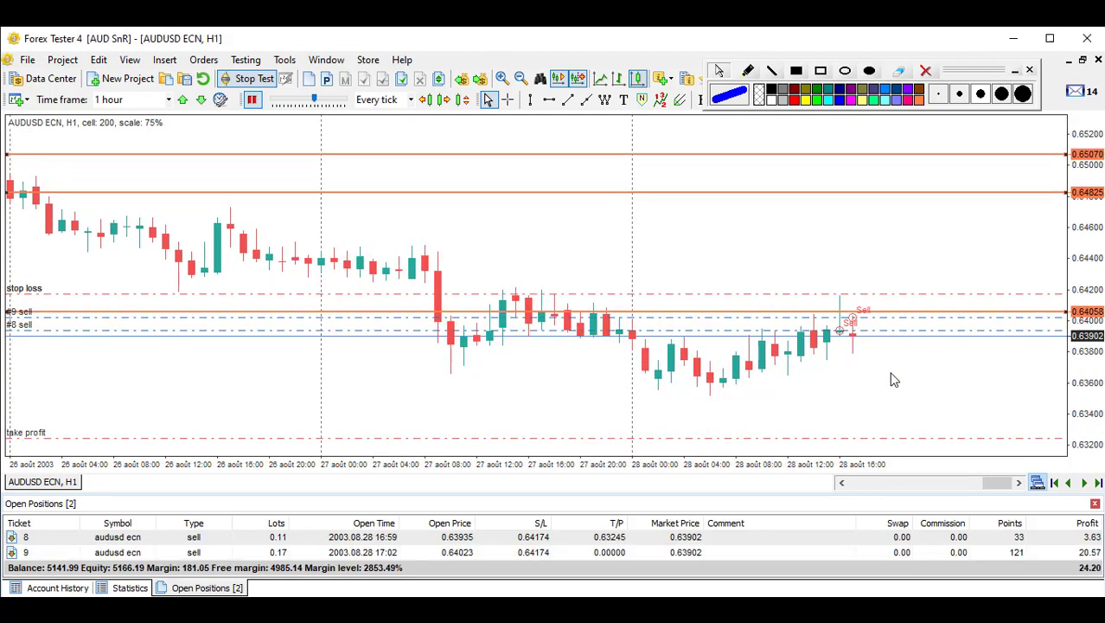
Step: Measure the stop distance of the sell trade opened at 0.64023 and set its take profit 450 points away at 0.63573
key("ctrl+f")
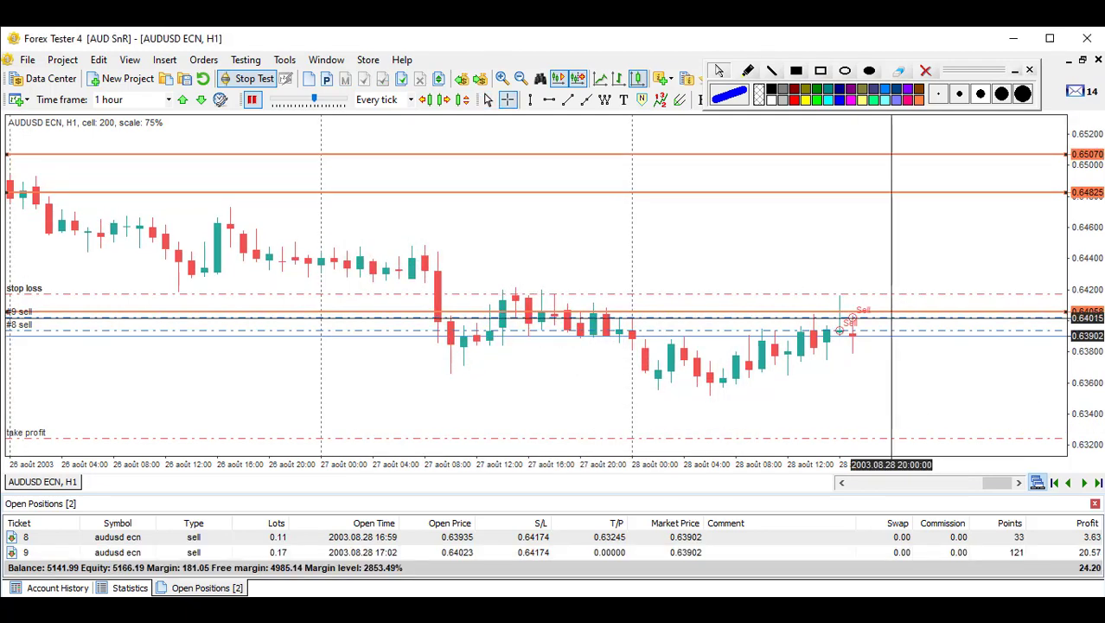
left_click_drag(905, 319, 894, 292)
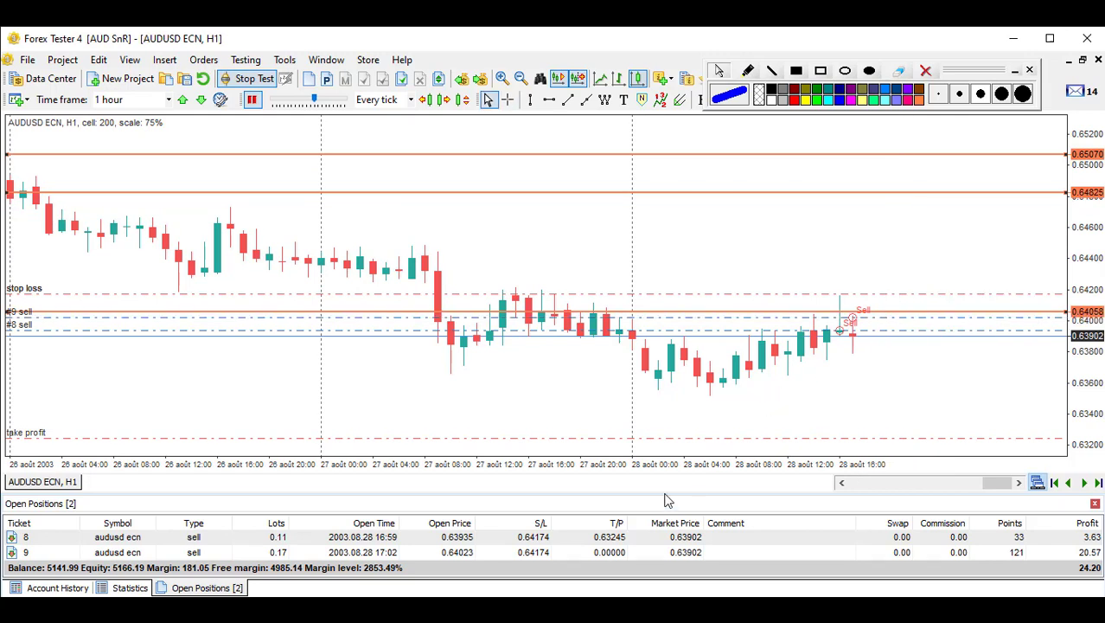
double_click(1013, 553)
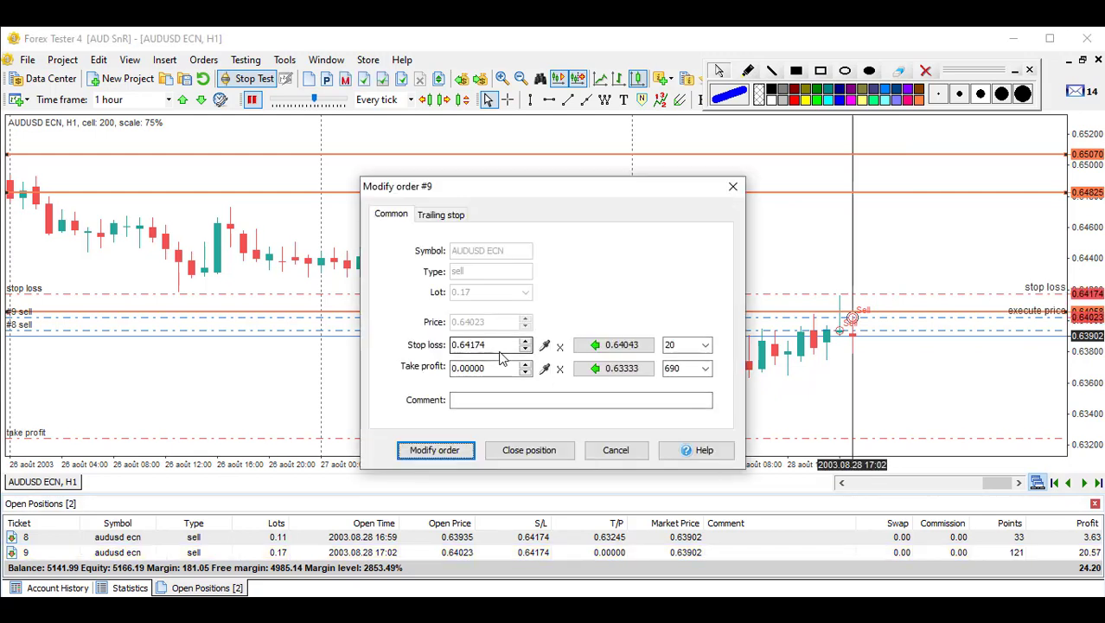
left_click(696, 369)
type("450")
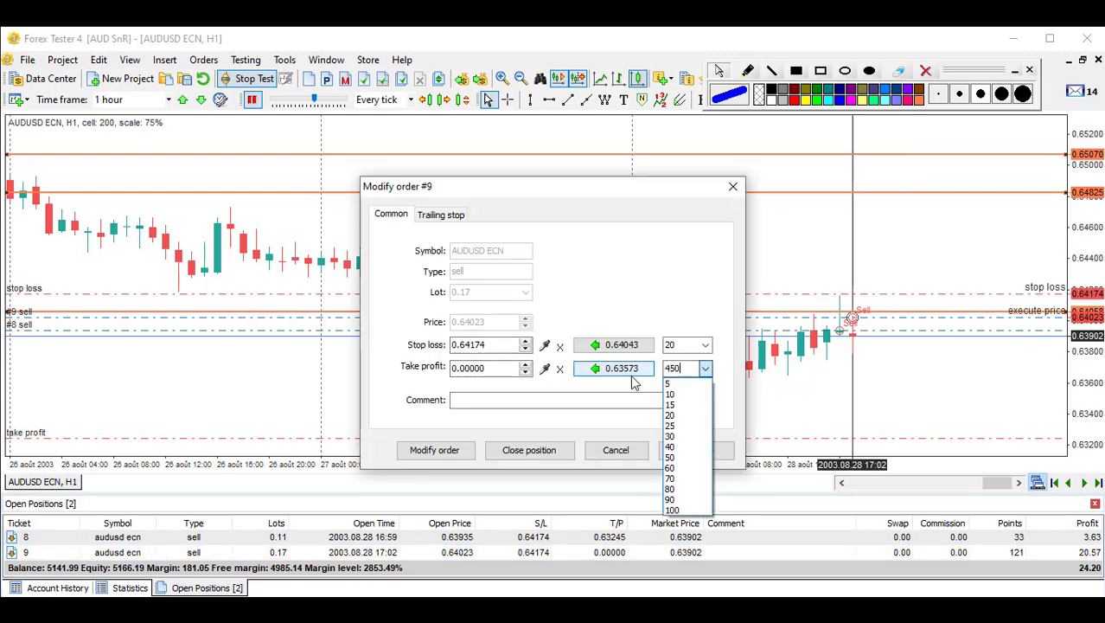
left_click(622, 370)
left_click(433, 450)
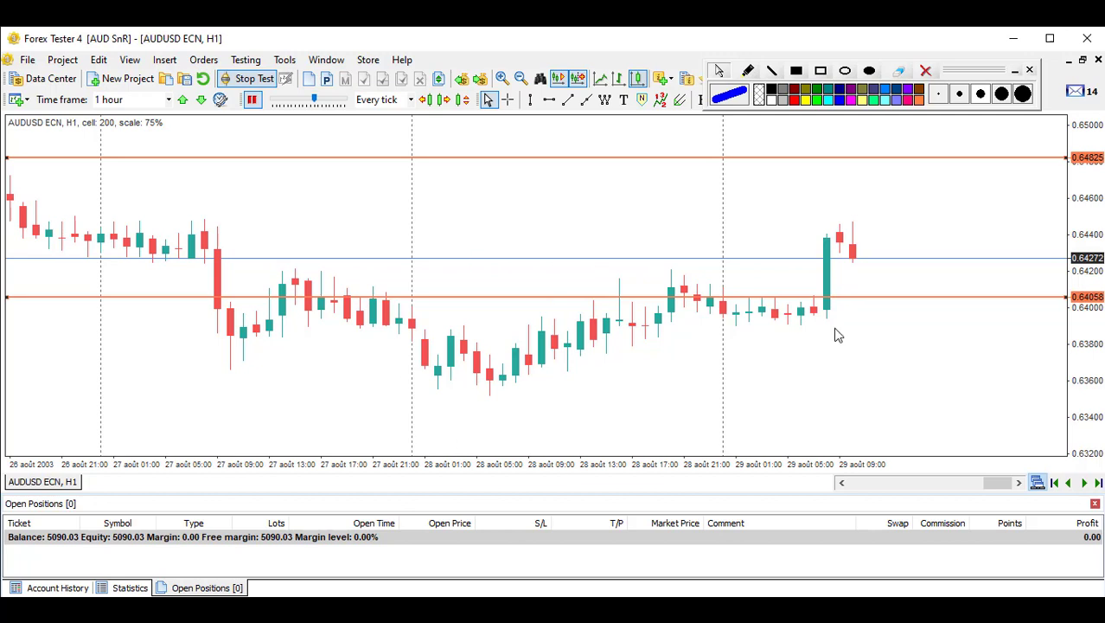
Step: Temporarily mark the successive V-shaped swings around the 0.64058 level with thick blue lines and clear the markings
mouse_move(232, 308)
left_mouse_down()
mouse_move(201, 265)
mouse_move(225, 359)
mouse_move(304, 270)
left_mouse_up()
mouse_move(421, 324)
left_mouse_down()
mouse_move(495, 401)
mouse_move(632, 346)
left_mouse_up()
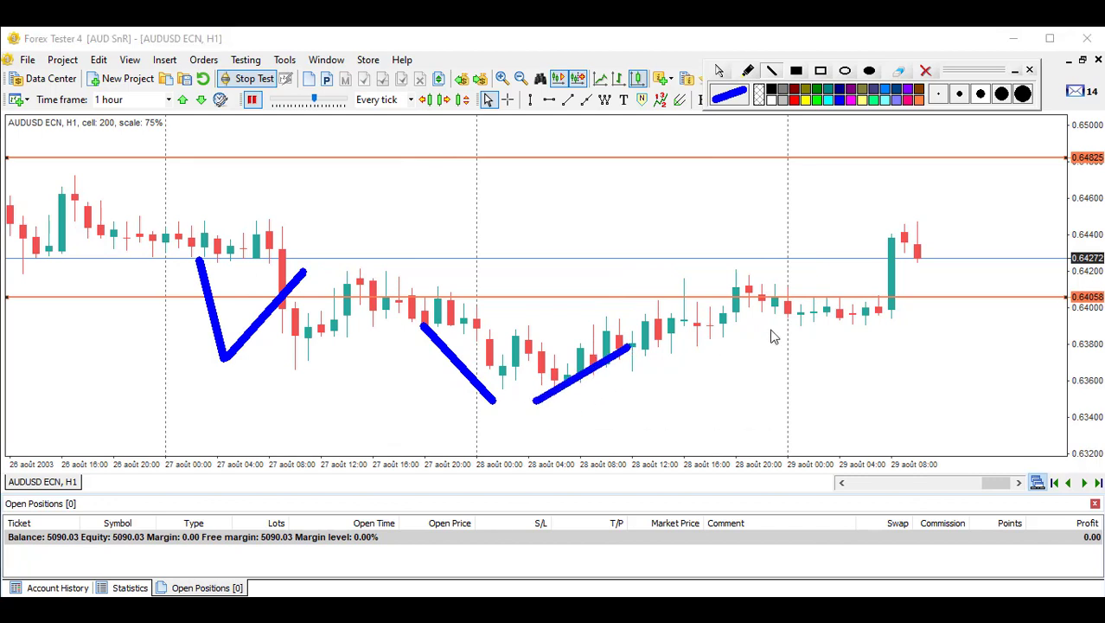
mouse_move(776, 288)
left_mouse_down()
mouse_move(835, 327)
mouse_move(857, 326)
left_mouse_up()
left_click_drag(900, 289, 900, 286)
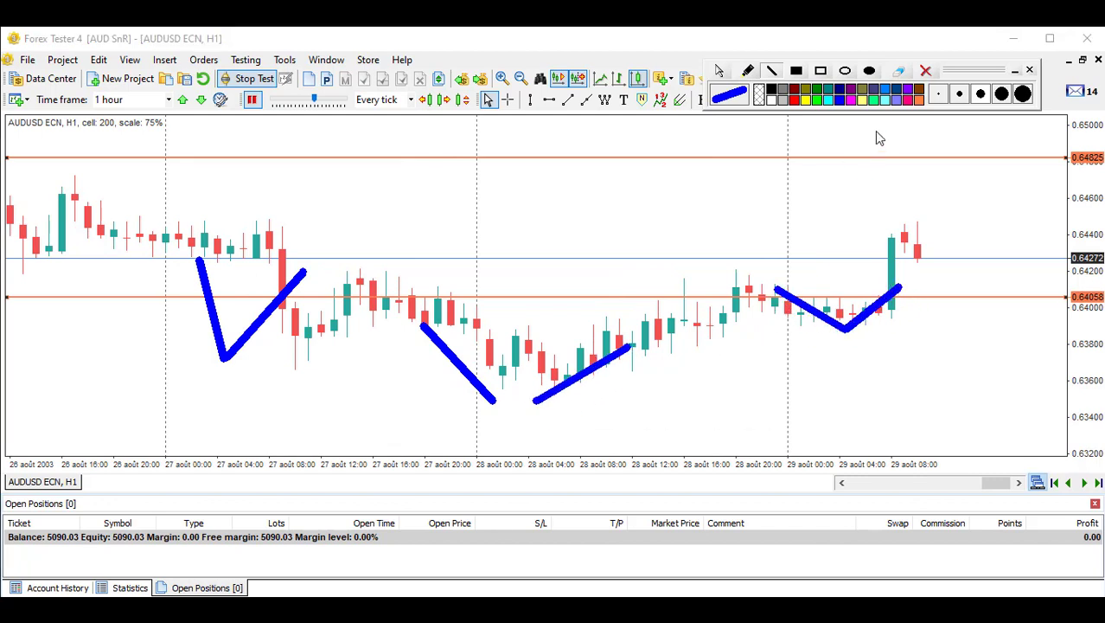
left_click(926, 70)
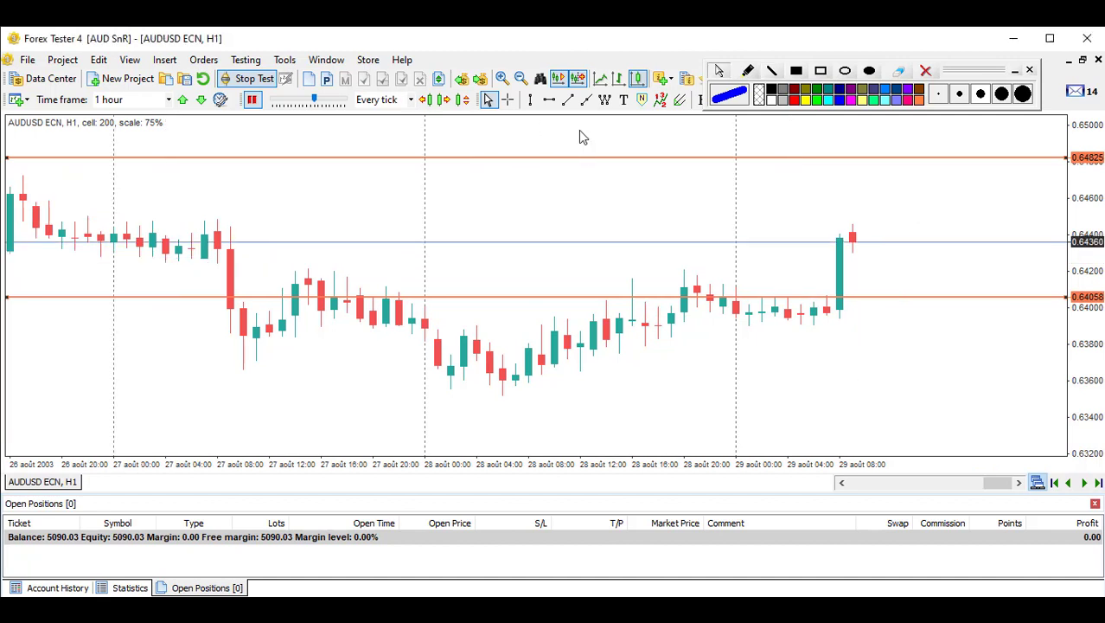
Step: Place a 0.50% risk buy limit order at 0.64205 with the stop loss at 0.63906
left_click(327, 78)
left_click(529, 320)
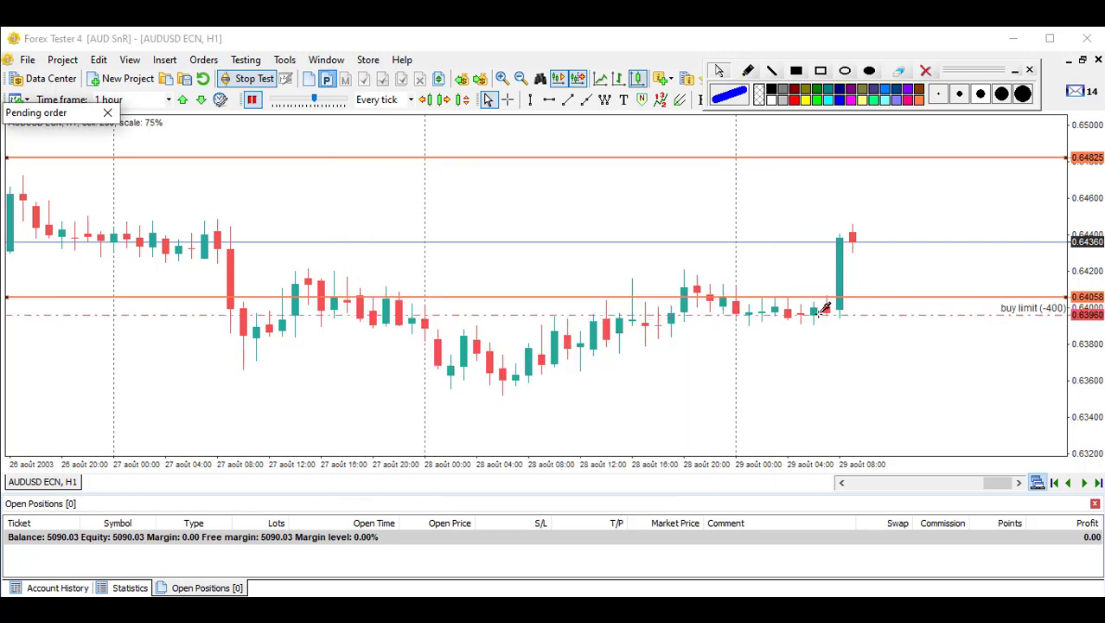
left_click(868, 270)
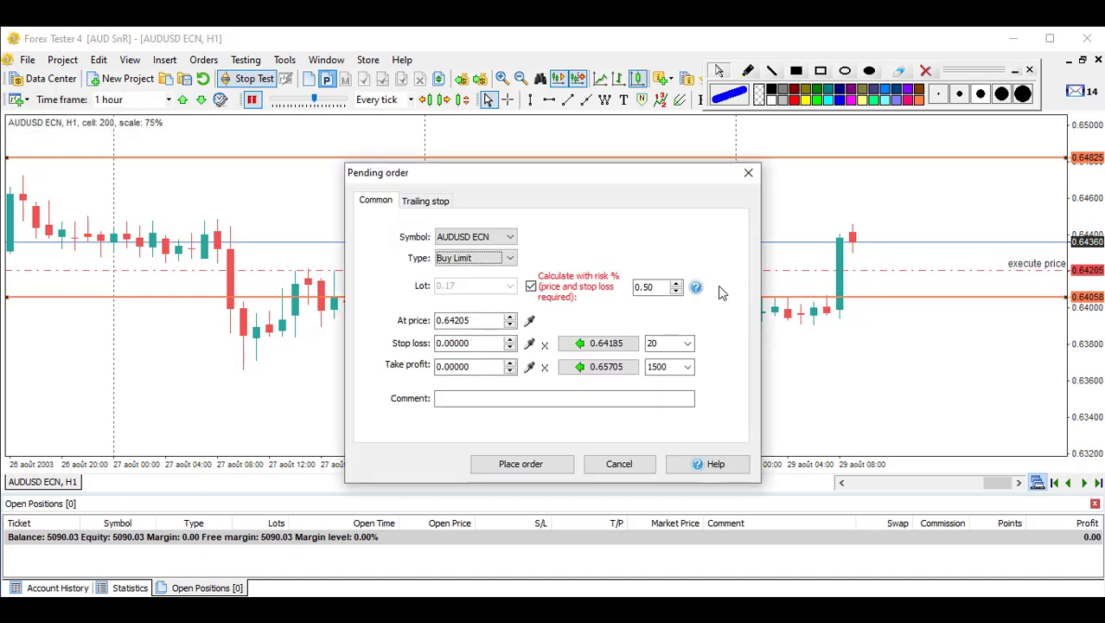
left_click(529, 343)
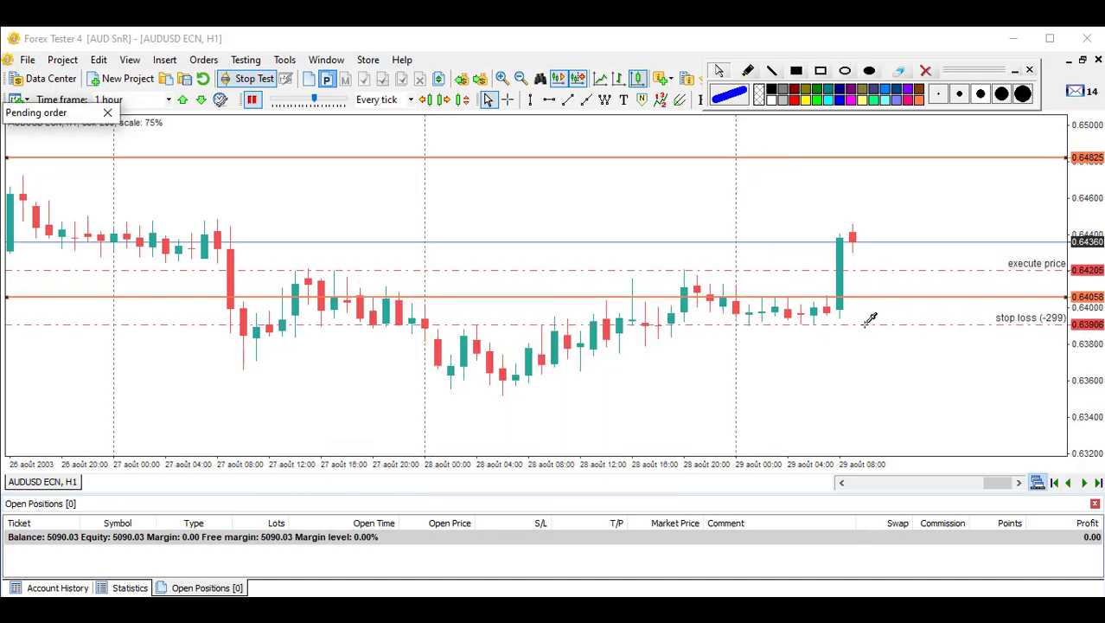
left_click(867, 324)
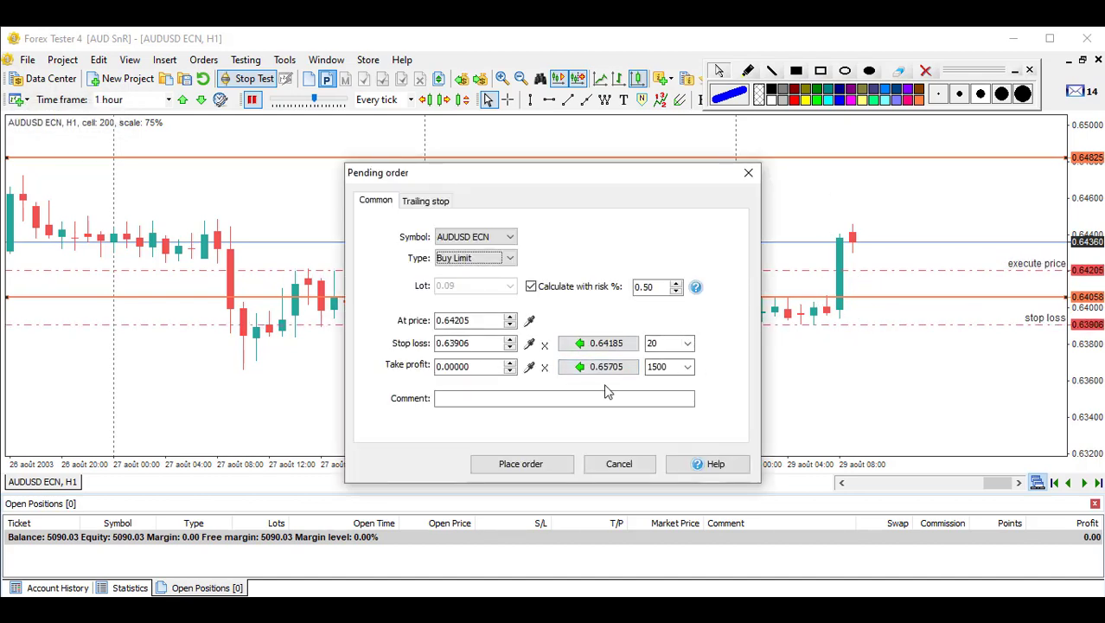
left_click(527, 466)
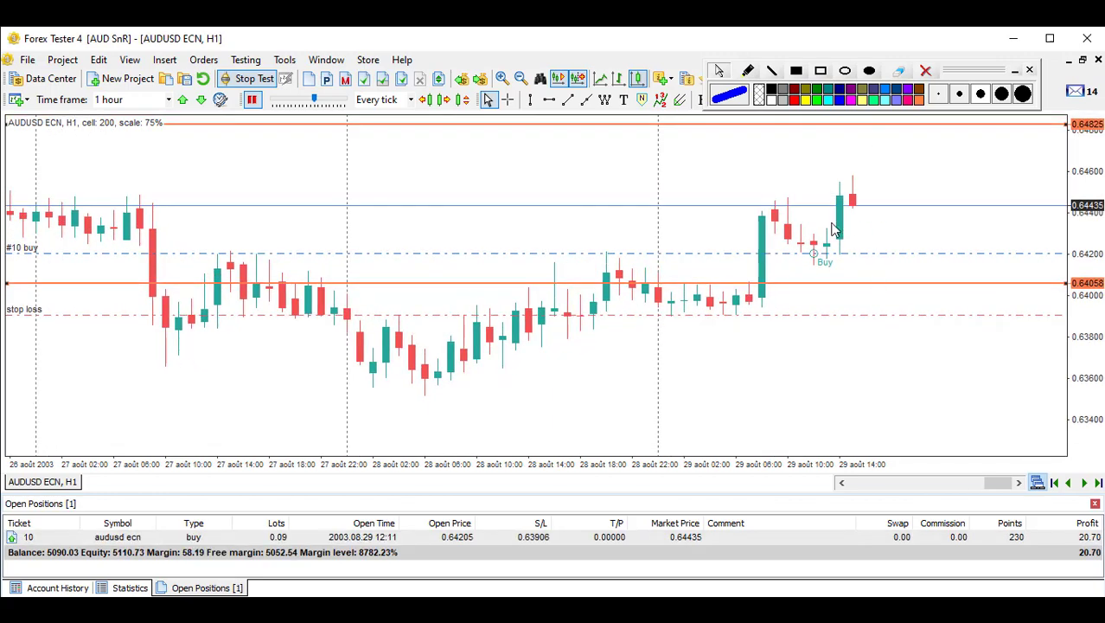
Step: Move the buy trade's stop loss to 0.64195 and set its take profit 900 points away at 0.65105
left_click_drag(886, 317, 925, 256)
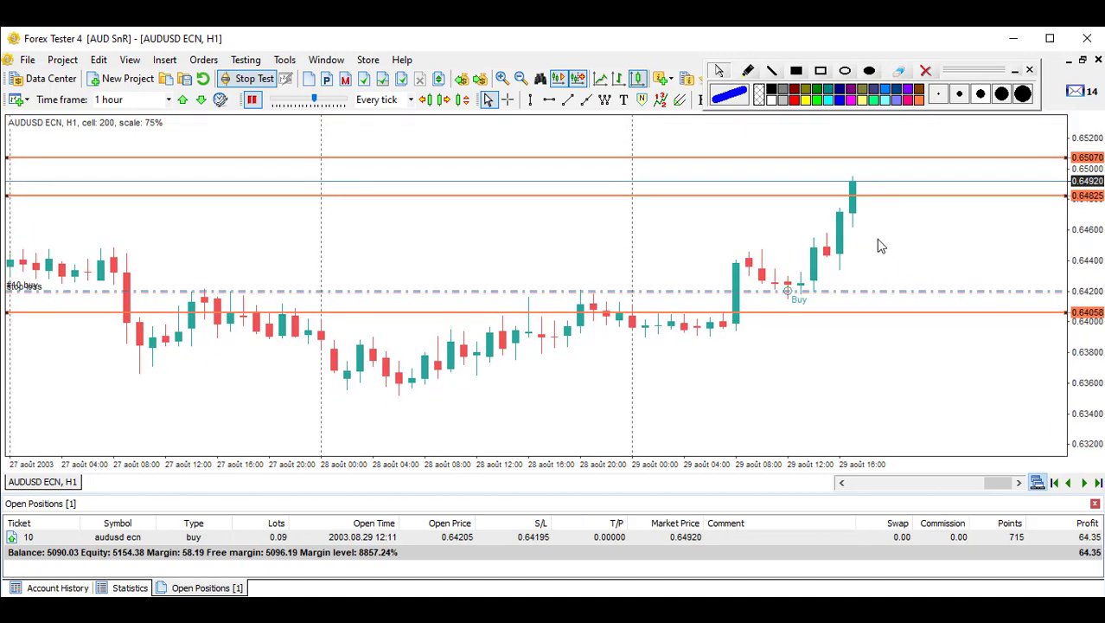
middle_click(813, 303)
left_click_drag(813, 291, 756, 342)
double_click(781, 536)
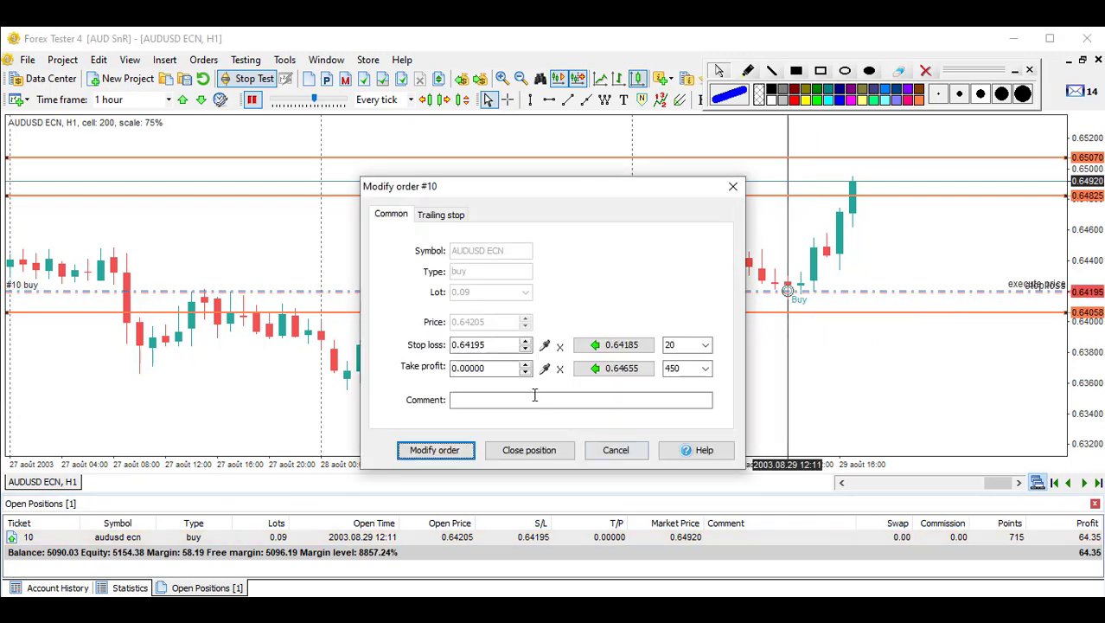
double_click(675, 369)
type("900")
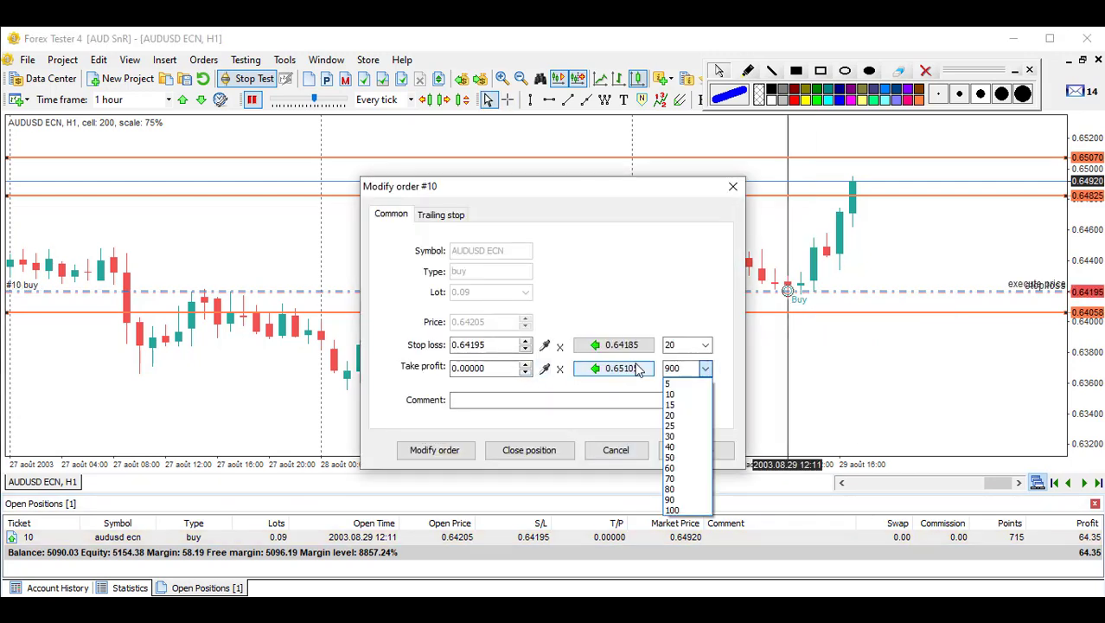
left_click(594, 371)
left_click(446, 449)
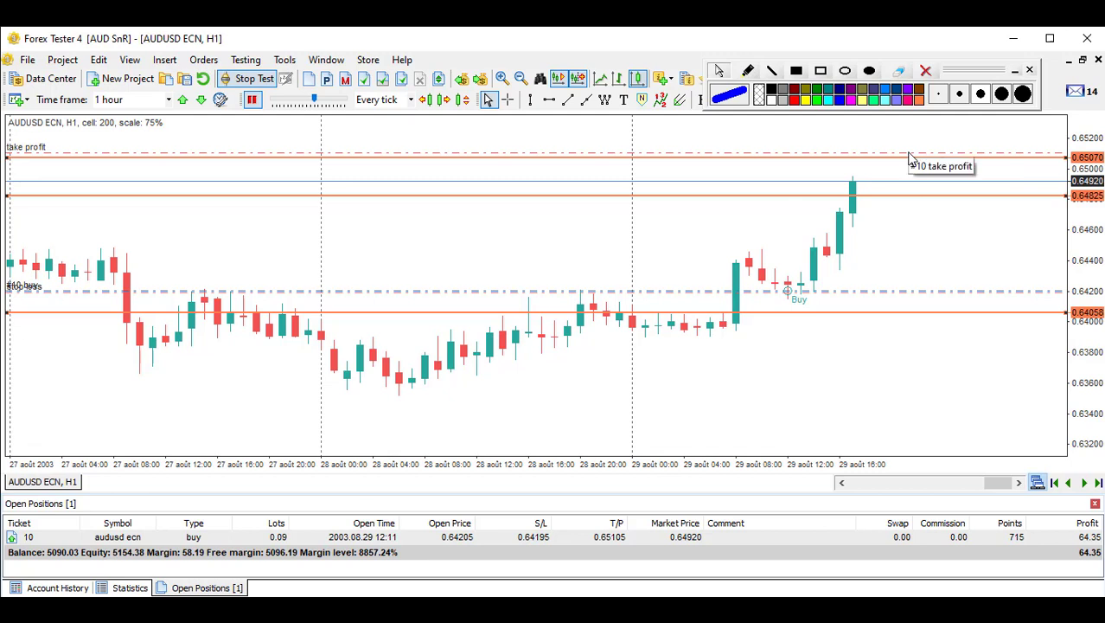
Step: Lower the buy trade's take profit to 0.65056 and again to a price between the 0.64825 and 0.65070 levels
left_click_drag(909, 158, 891, 160)
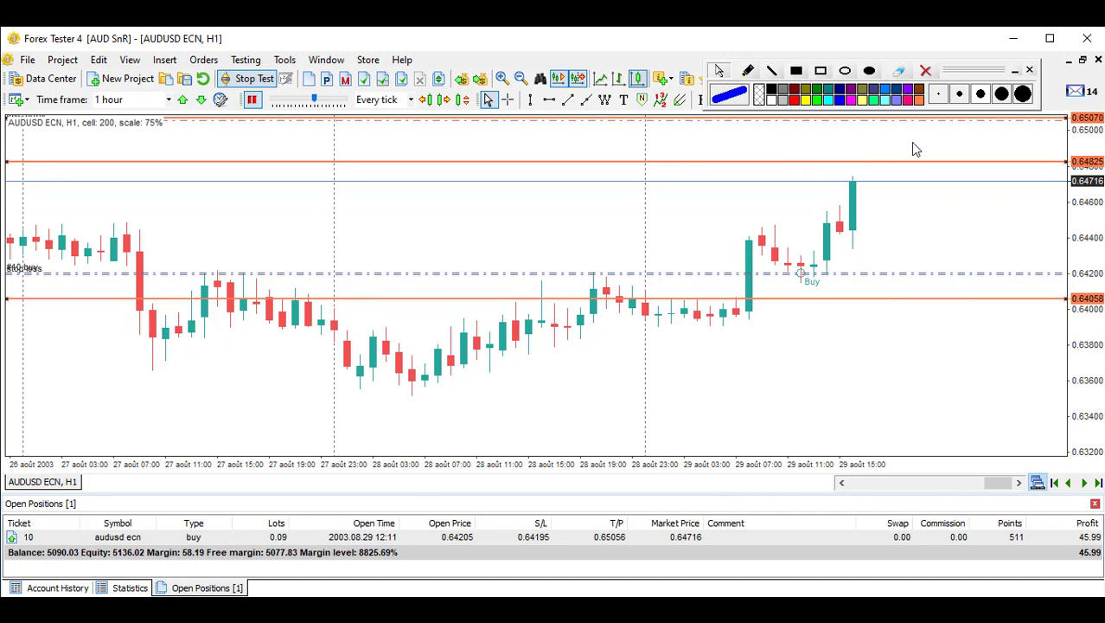
left_click_drag(884, 124, 876, 141)
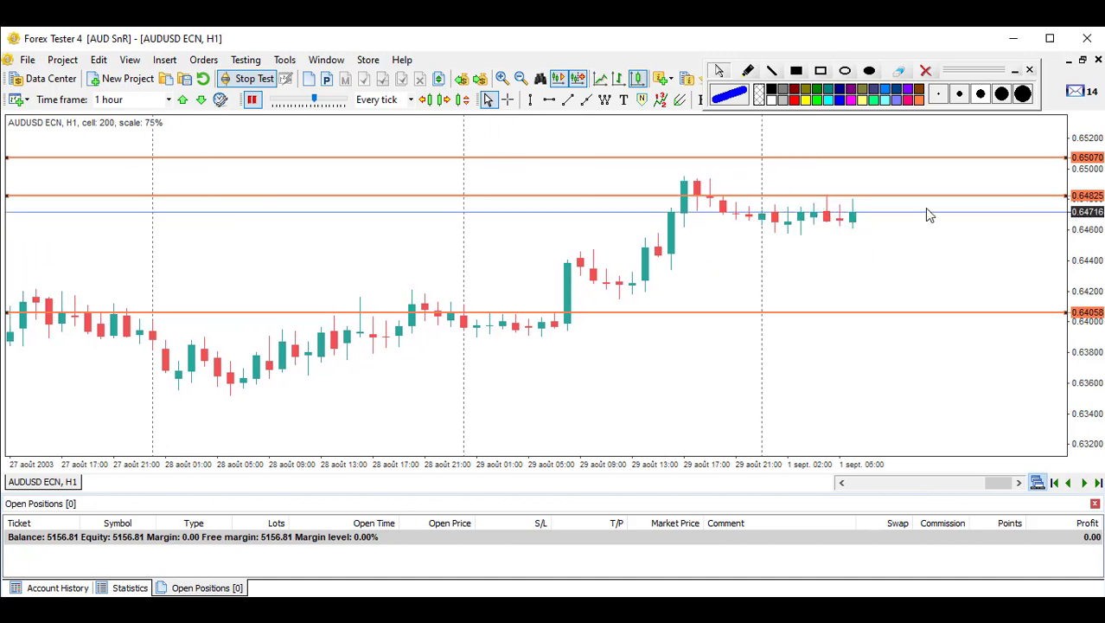
Step: Place a 1% risk market sell with the stop loss above the latest swing high at 0.64961
left_click(328, 80)
left_click(708, 257)
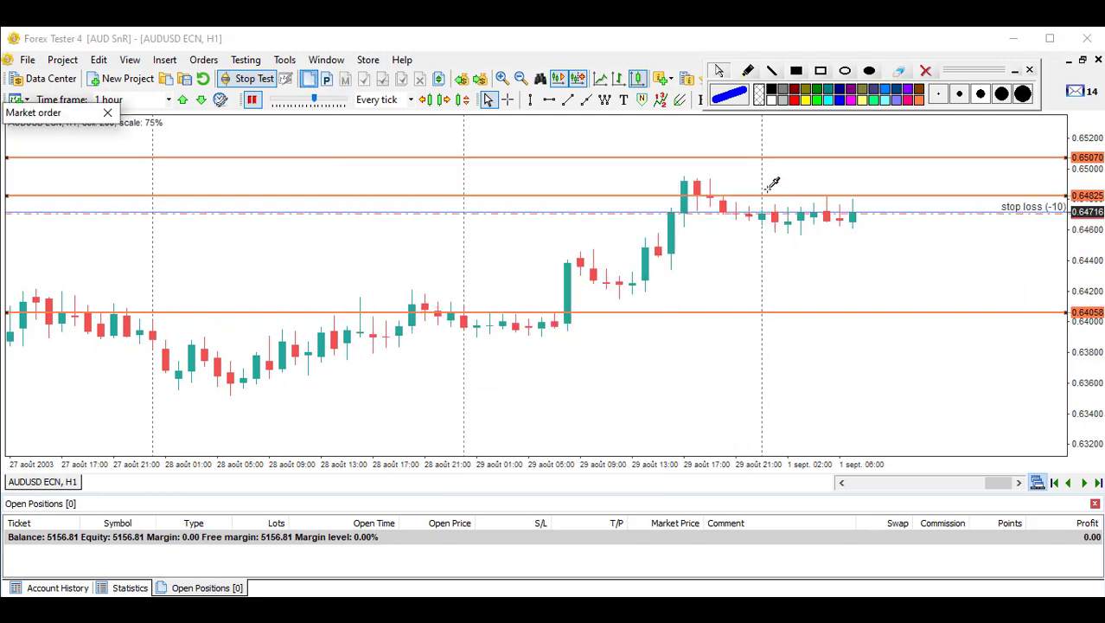
left_click(766, 174)
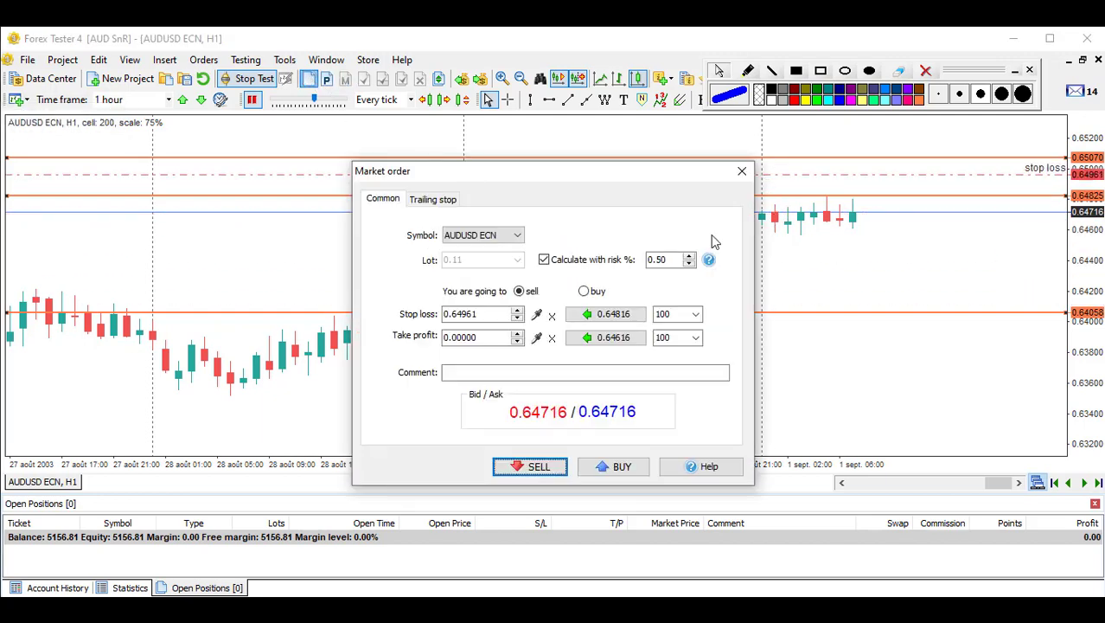
type("1")
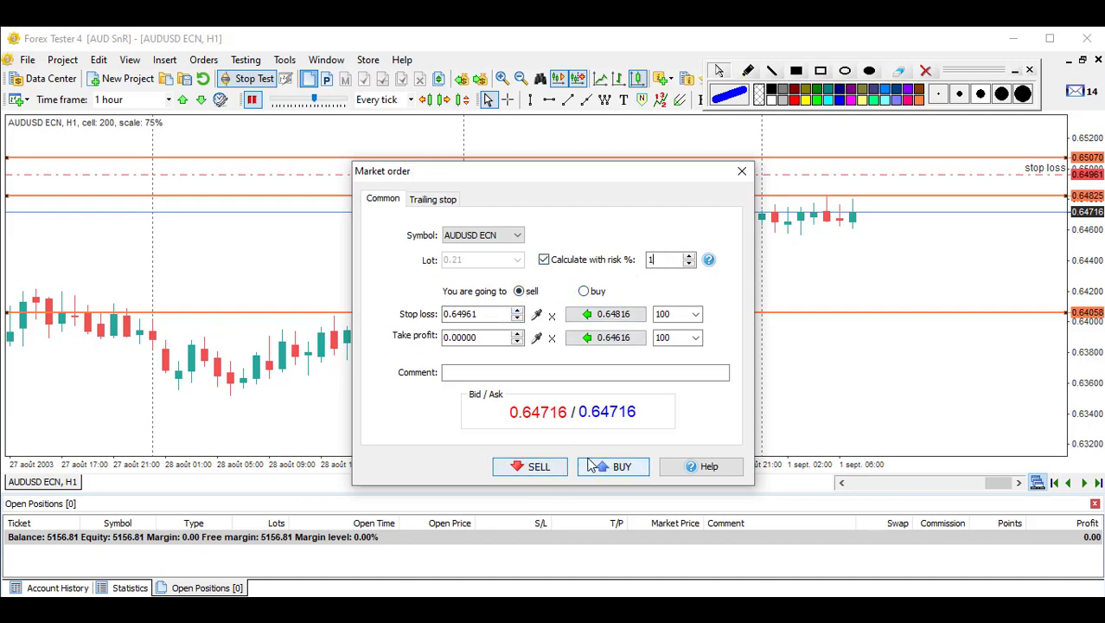
left_click(540, 467)
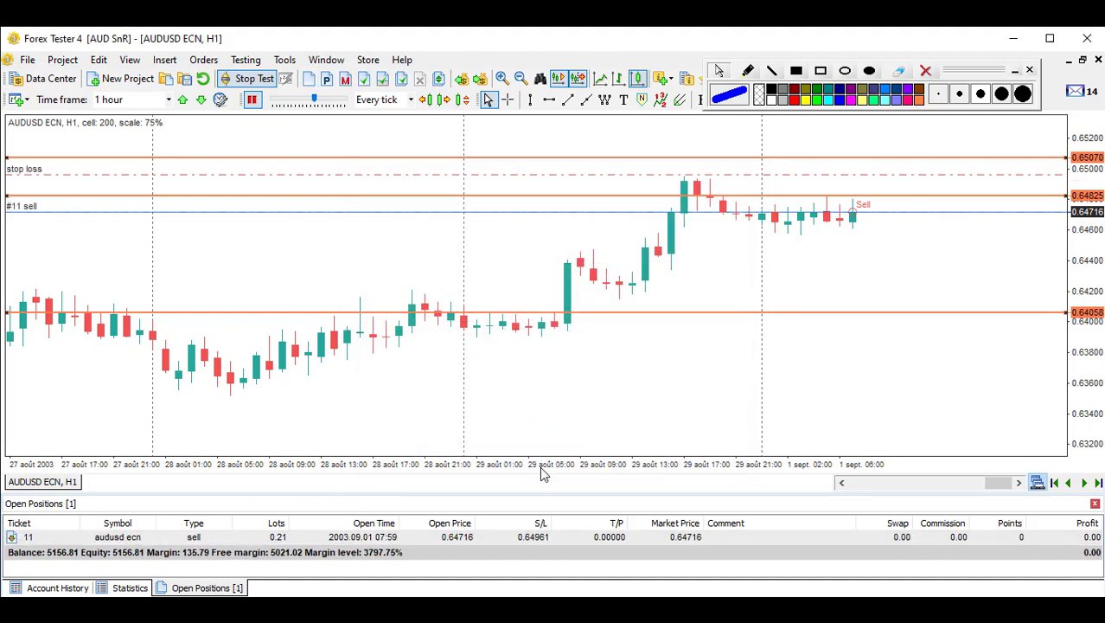
Step: Measure the new sell trade's stop distance and set its take profit 750 points away at 0.63966
double_click(710, 537)
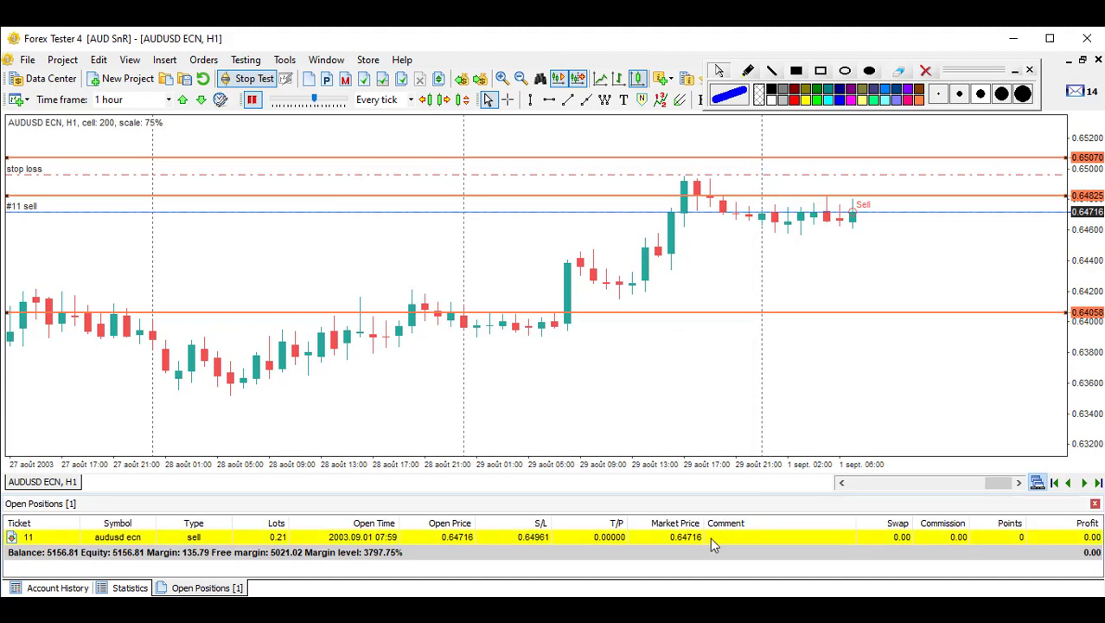
key("Escape")
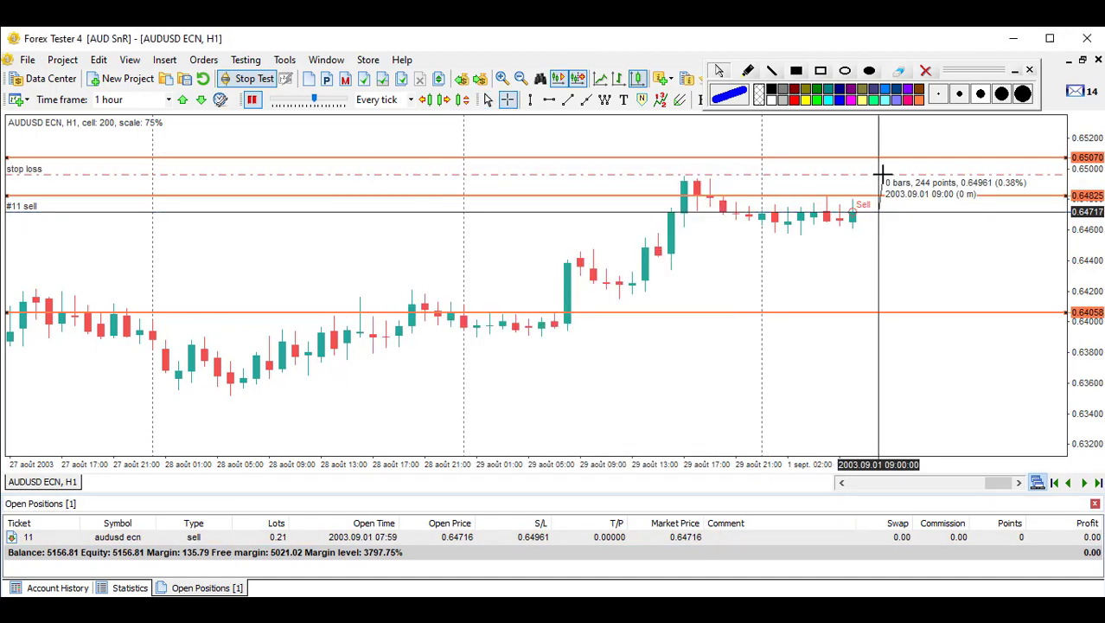
left_click(687, 537)
double_click(687, 537)
double_click(683, 368)
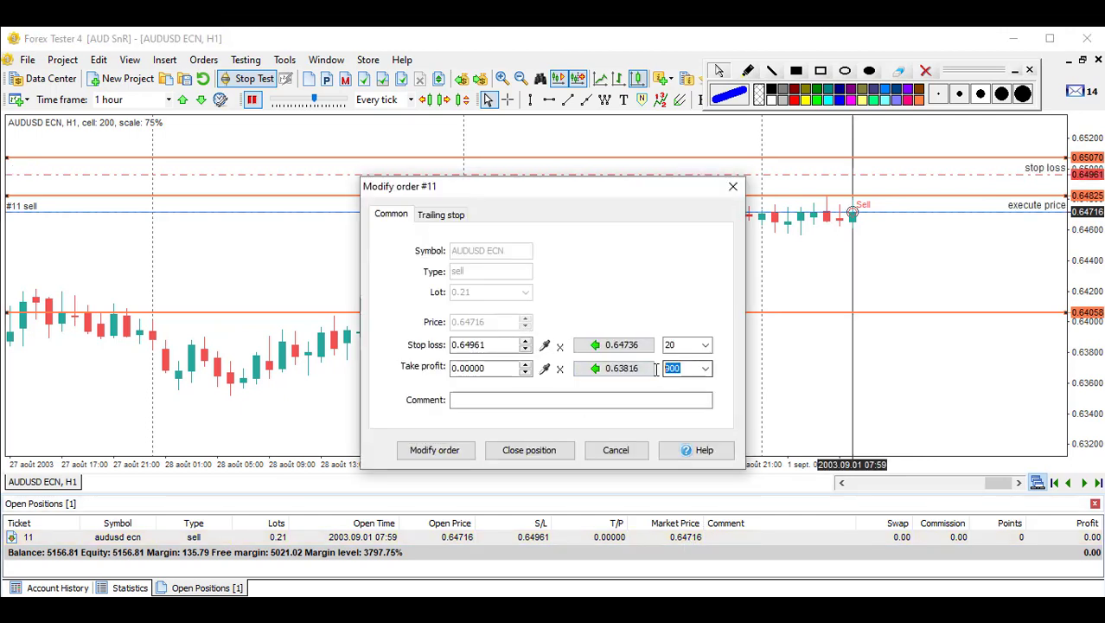
type("750")
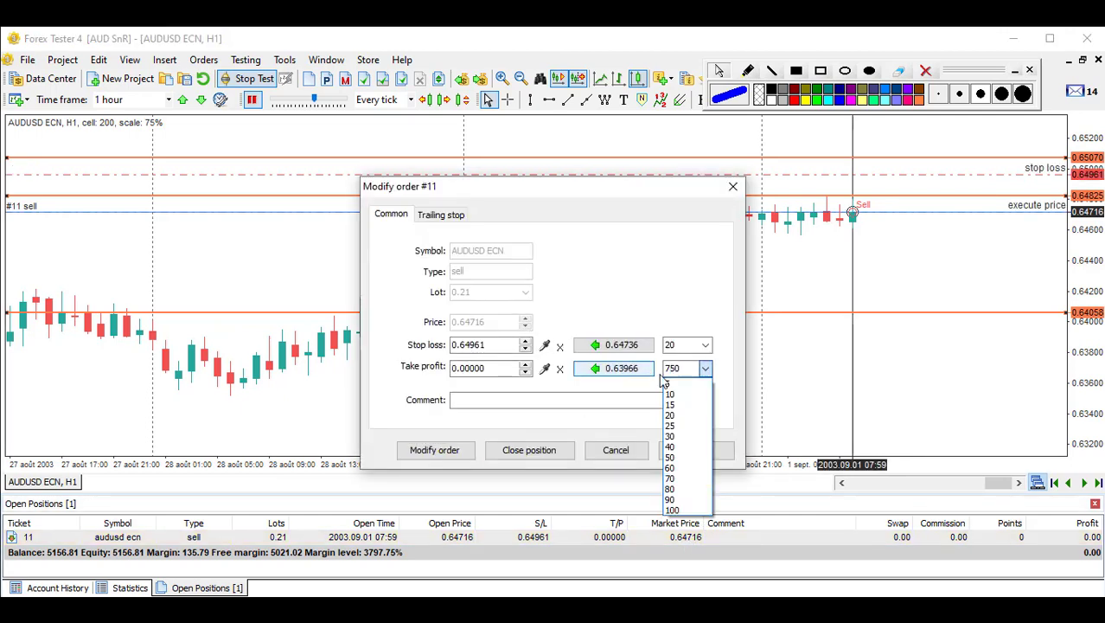
key("Return")
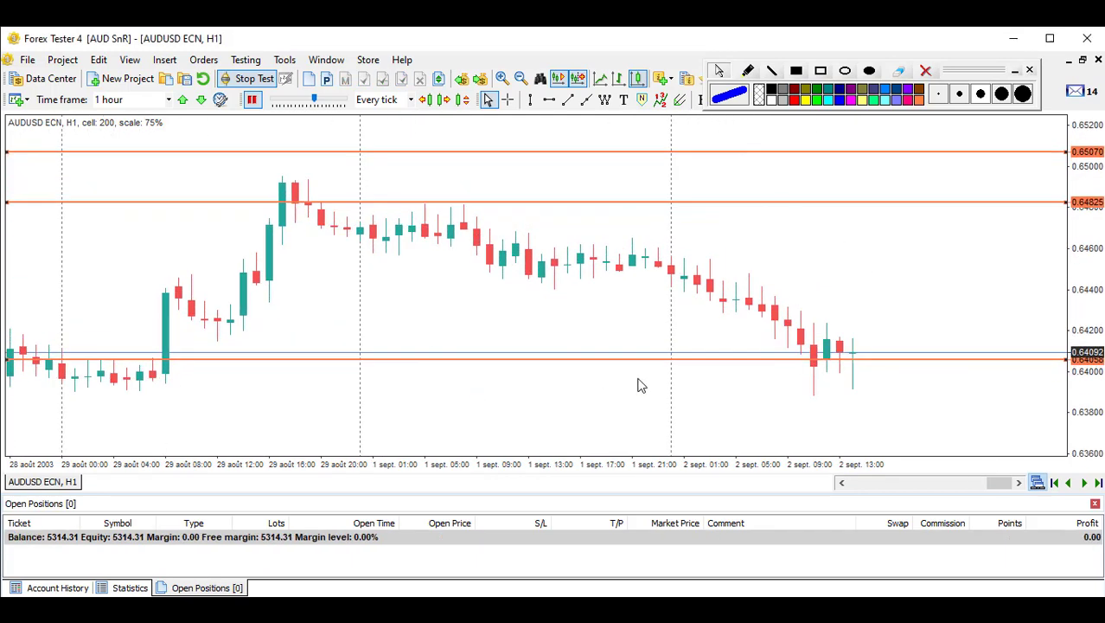
Step: Underline the two descending swing highs around 1 September on the hourly chart and erase the marks
mouse_move(452, 213)
left_mouse_down()
mouse_move(440, 223)
mouse_move(478, 201)
left_mouse_up()
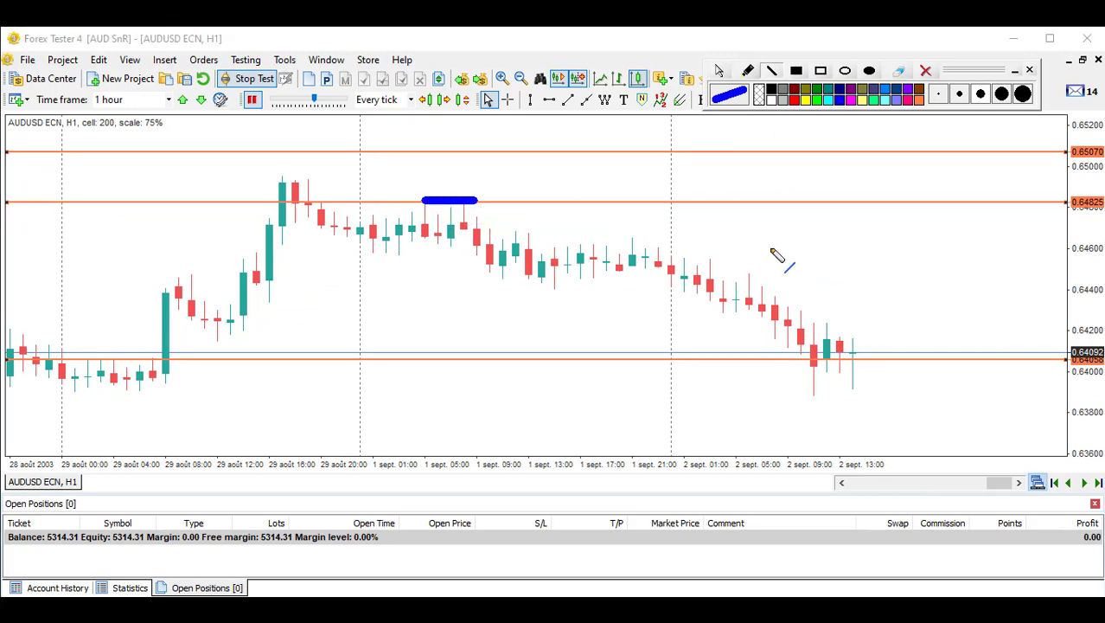
left_click_drag(616, 234, 659, 233)
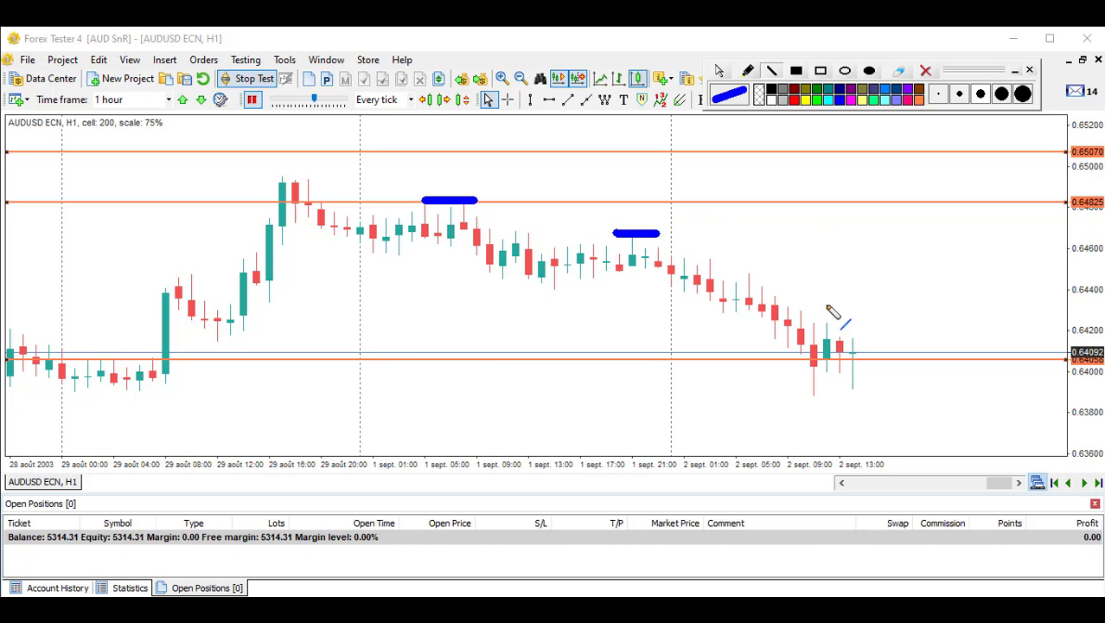
left_click(924, 71)
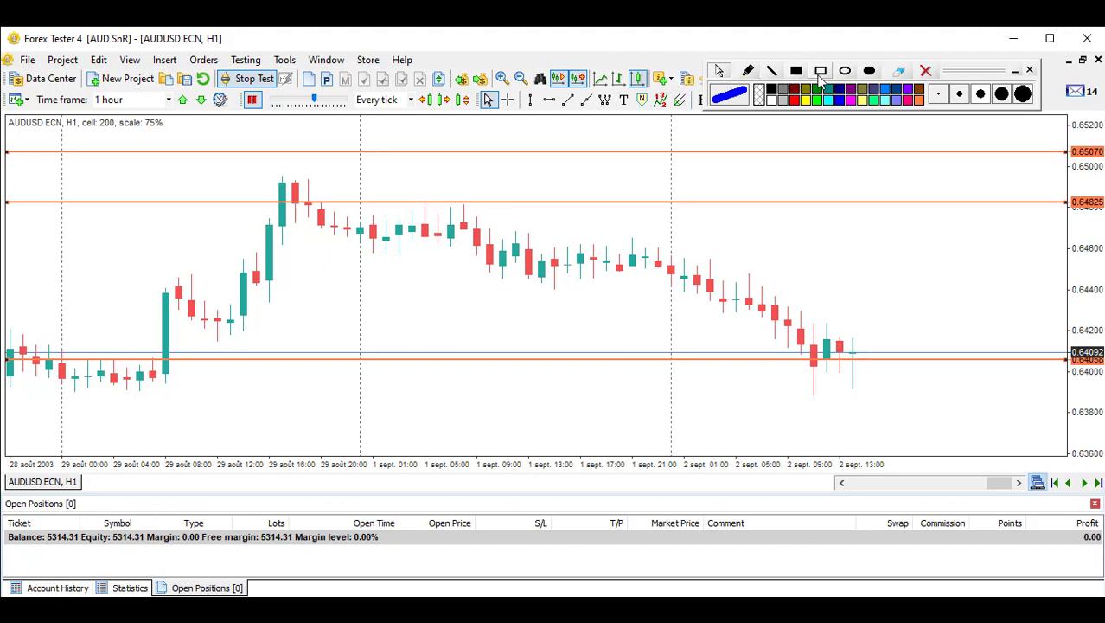
Step: Box the account balance, review the closed trades in the account history with a shorter history pane, and erase the box
left_click_drag(29, 557, 101, 522)
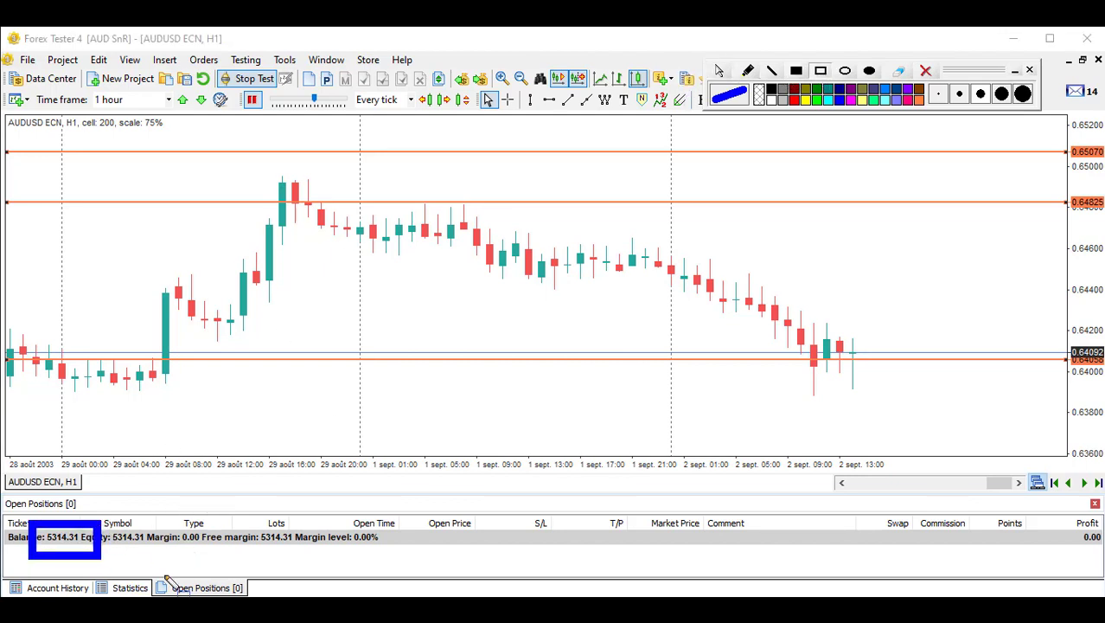
left_click(57, 588)
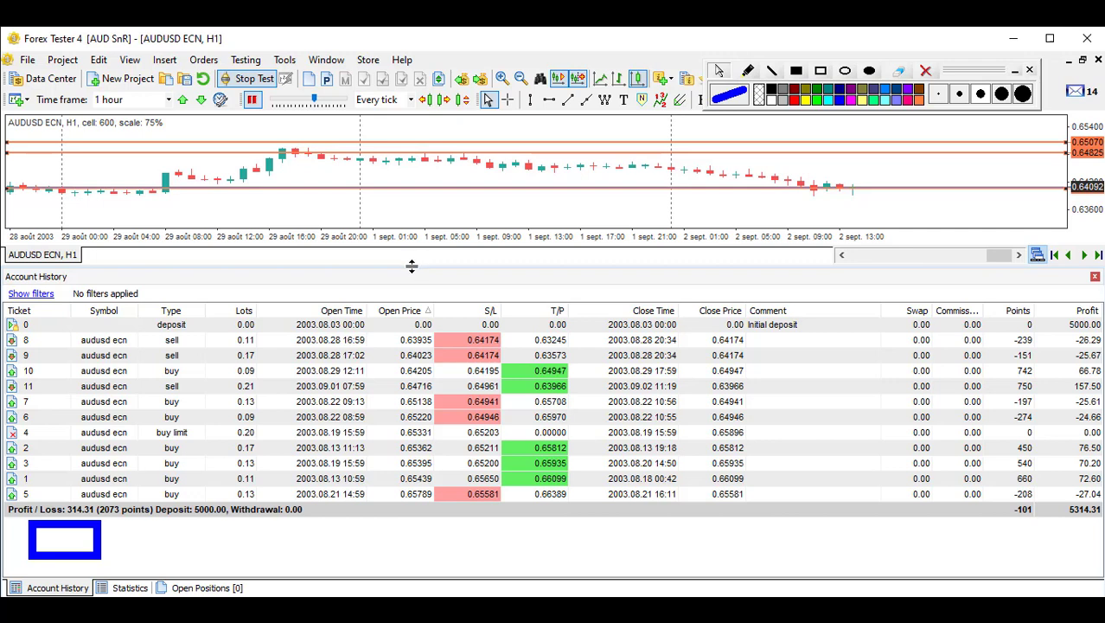
left_click_drag(439, 264, 443, 409)
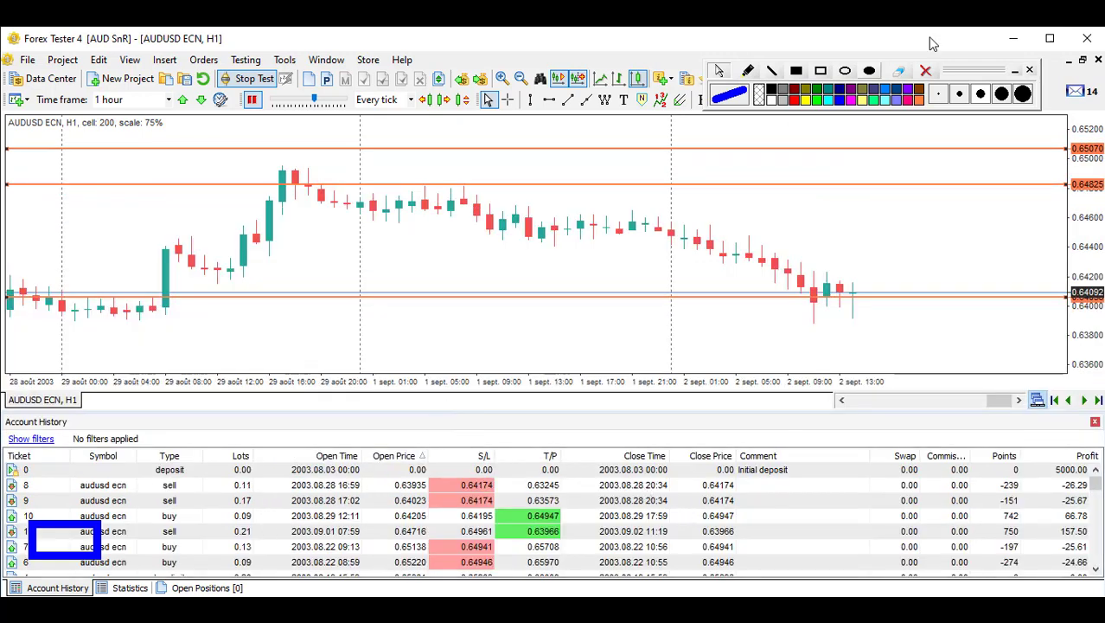
left_click(925, 71)
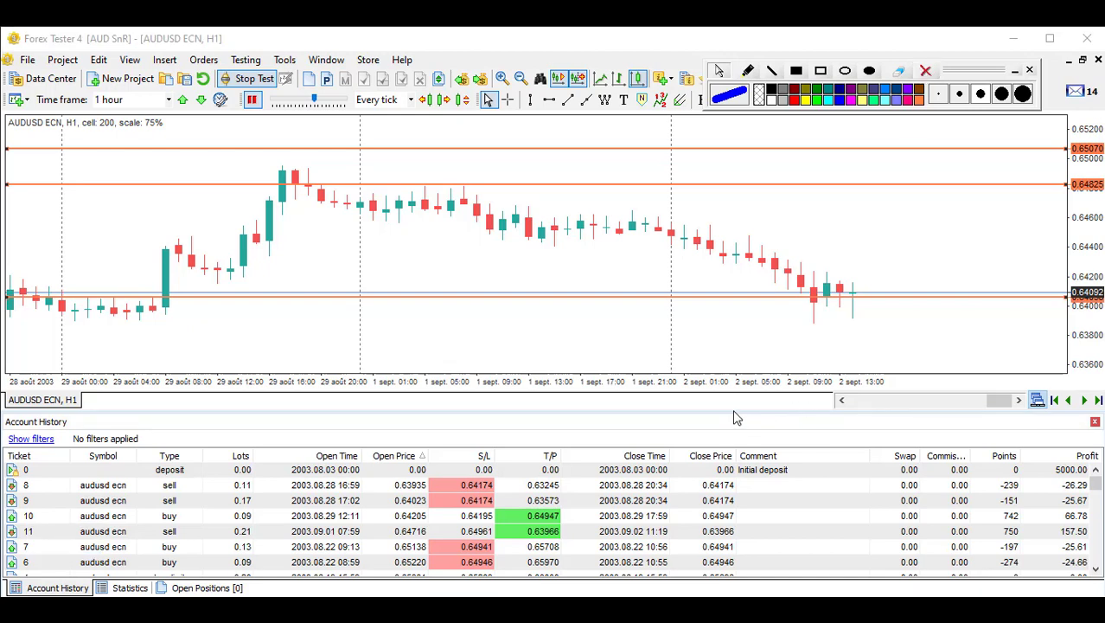
Step: Switch the chart to 1 day, sketch the late-August V-shaped bounce with an arrow at its low, and erase the sketch
left_click(168, 100)
left_click(112, 188)
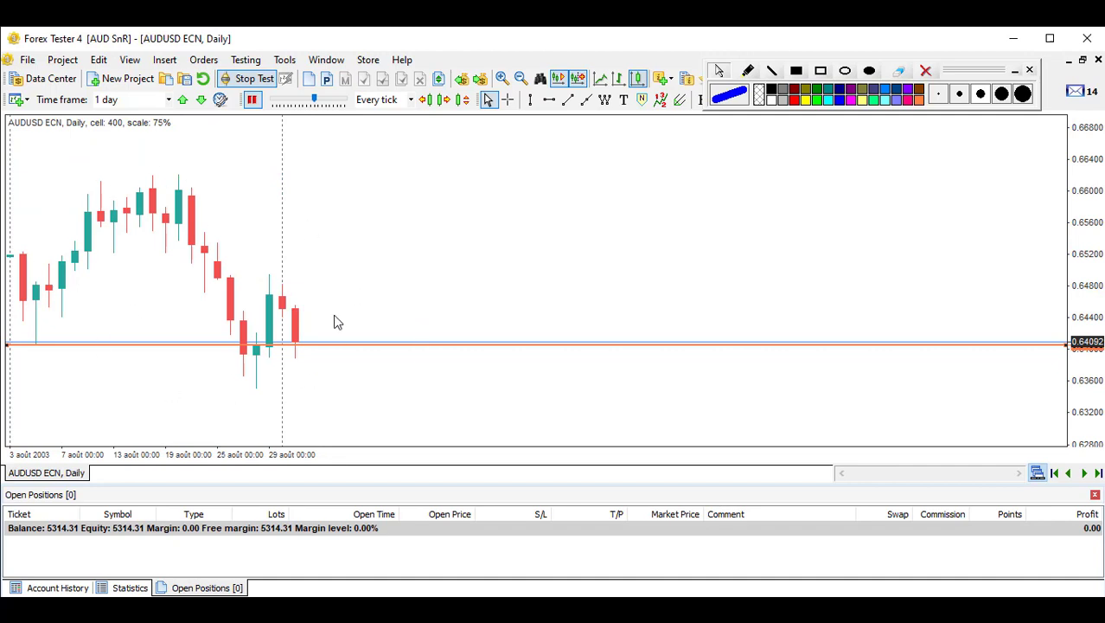
left_click(772, 70)
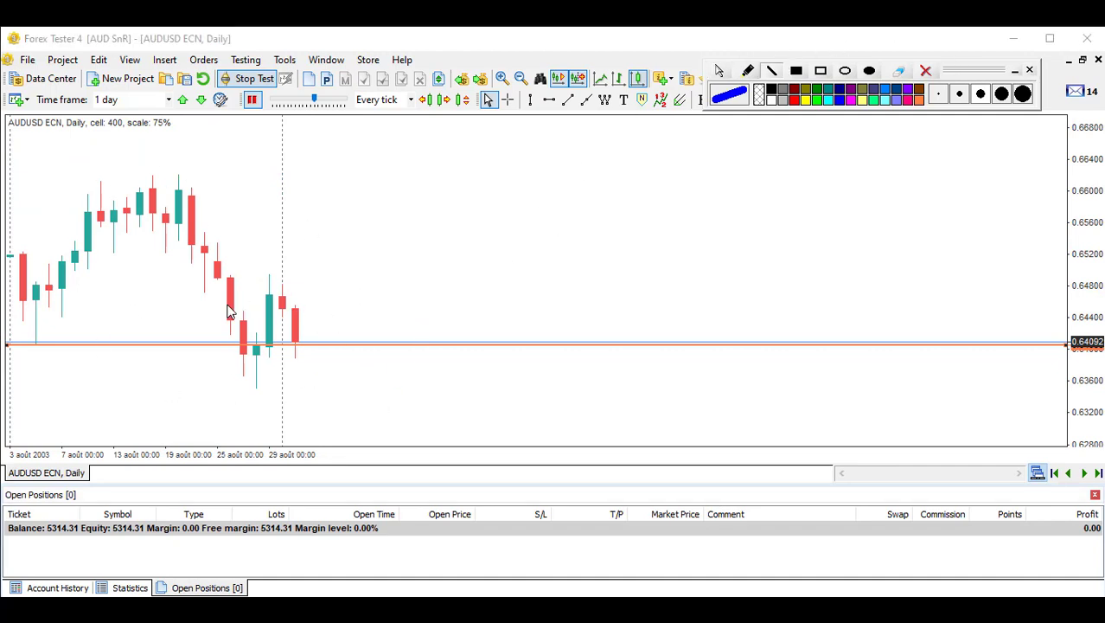
mouse_move(227, 297)
left_mouse_down()
mouse_move(255, 380)
mouse_move(269, 289)
left_mouse_up()
mouse_move(311, 424)
left_mouse_down()
mouse_move(275, 358)
mouse_move(303, 371)
mouse_move(269, 375)
left_mouse_up()
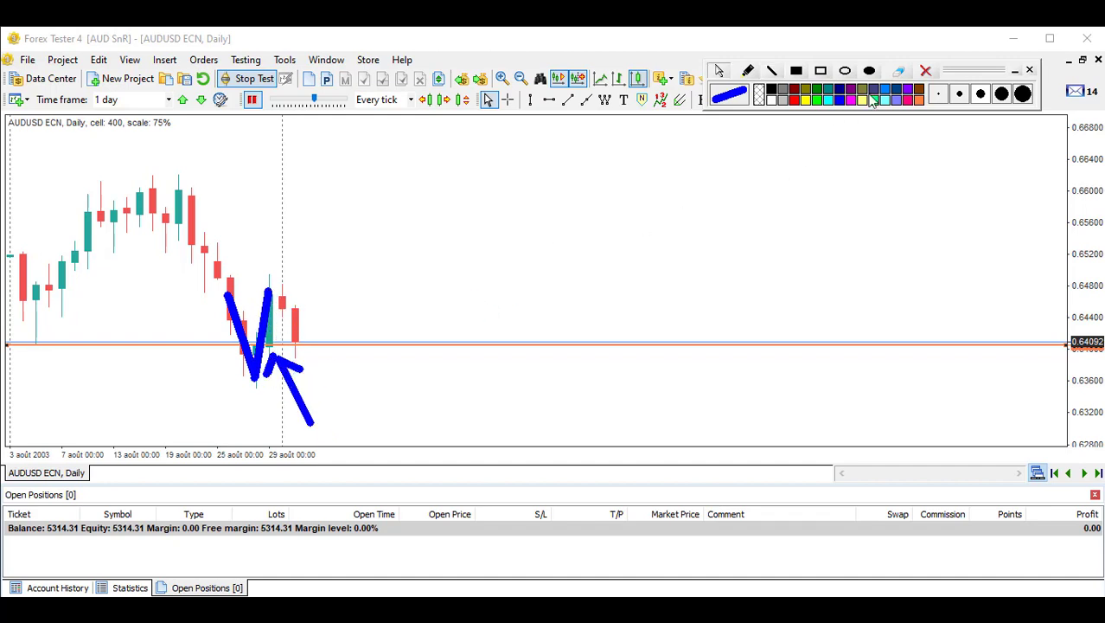
left_click(925, 70)
Step: Move the daily support line to 0.63890 and place a duplicate of it at 0.65221
left_click_drag(452, 346, 439, 357)
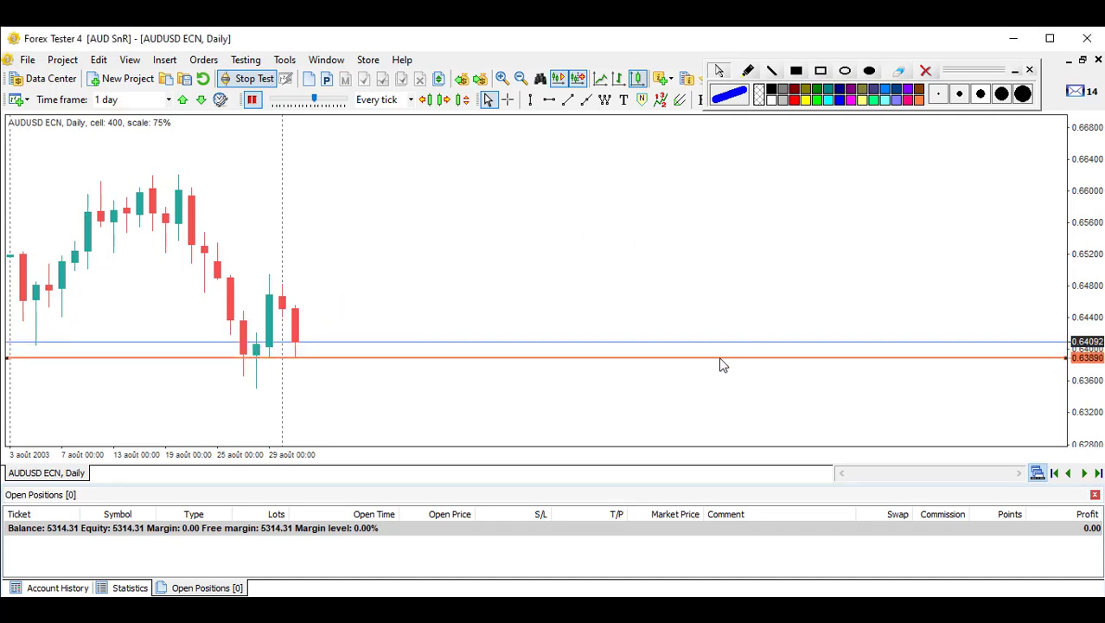
left_click_drag(719, 358, 789, 259)
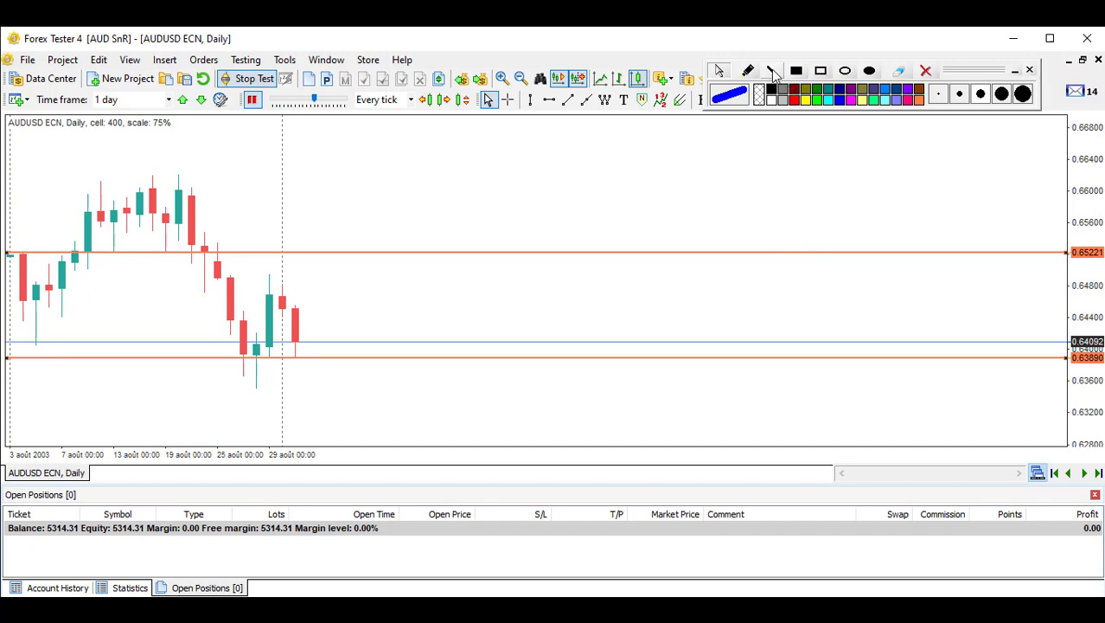
Step: Mark the past touches and a projected rejection at the 0.65221 level, clear the marks and close the annotation tools
left_click_drag(14, 209, 26, 251)
mouse_move(107, 276)
left_mouse_down()
mouse_move(115, 253)
mouse_move(169, 257)
left_mouse_up()
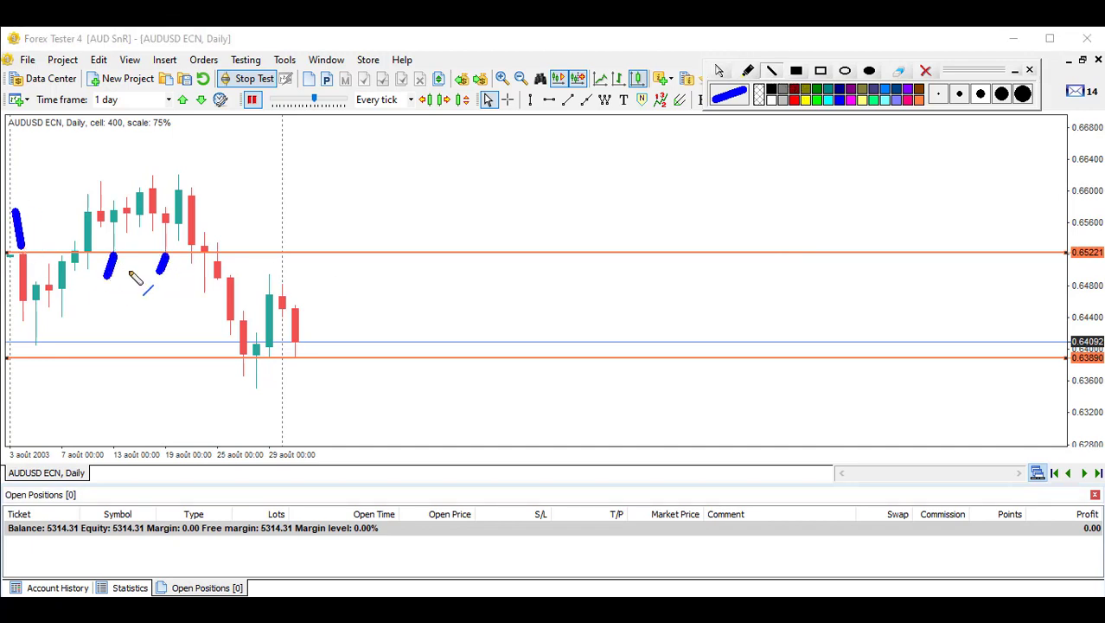
mouse_move(315, 278)
left_mouse_down()
mouse_move(352, 266)
mouse_move(385, 296)
left_mouse_up()
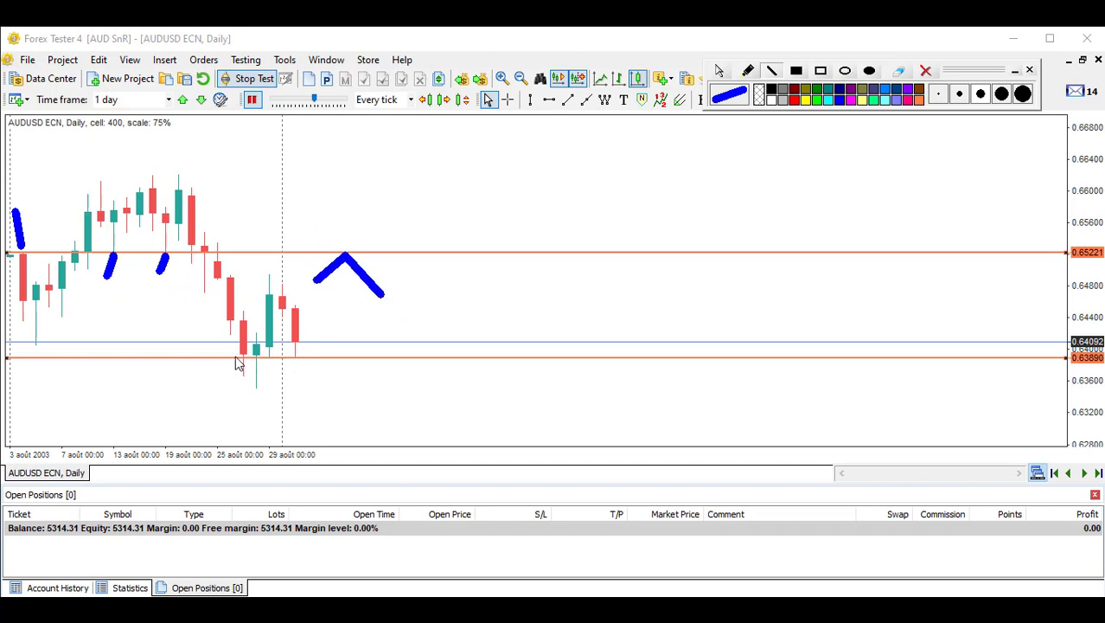
left_click(926, 71)
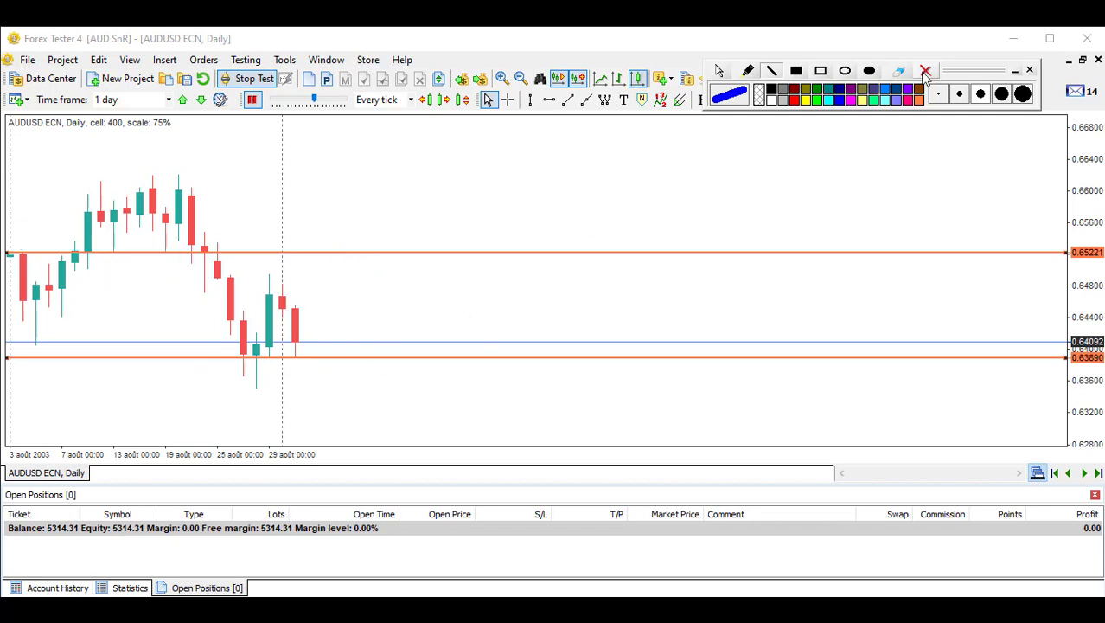
left_click(1030, 70)
Step: Check both levels on the 4-hour chart with the price scale stretched to 100%, and return to the 1-hour chart
right_click(343, 151)
left_click(172, 102)
left_click(170, 99)
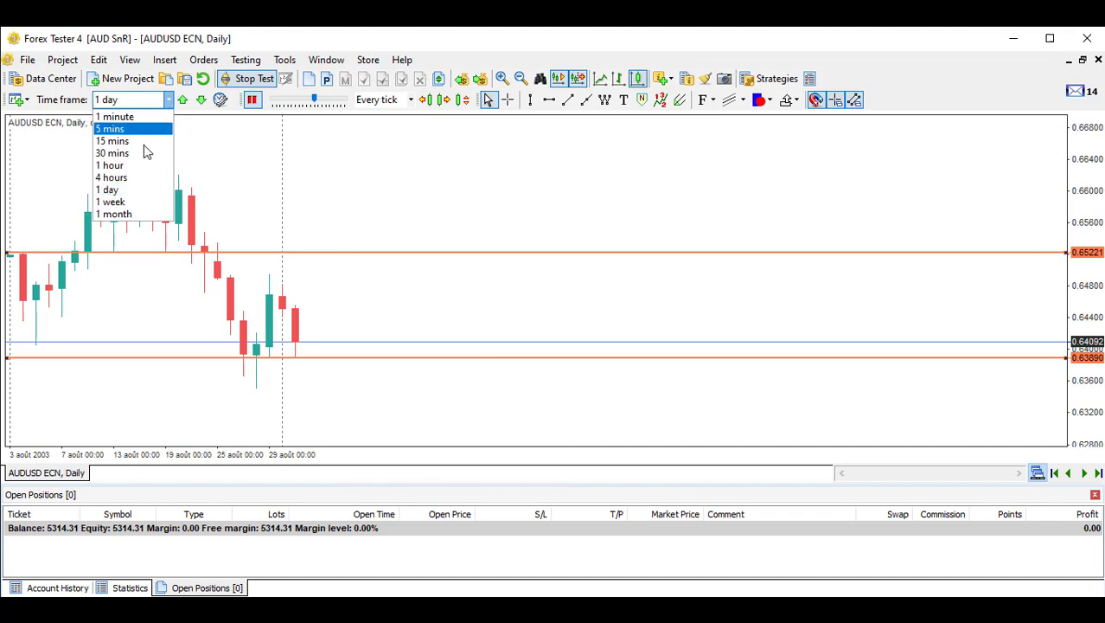
left_click(132, 178)
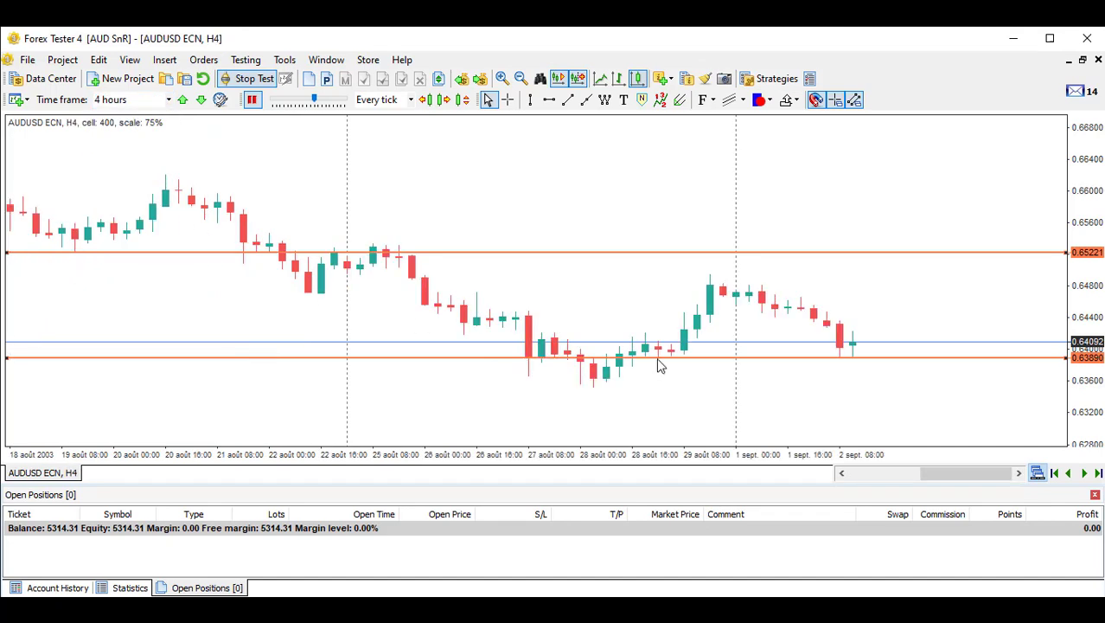
left_click_drag(1090, 275, 803, 320)
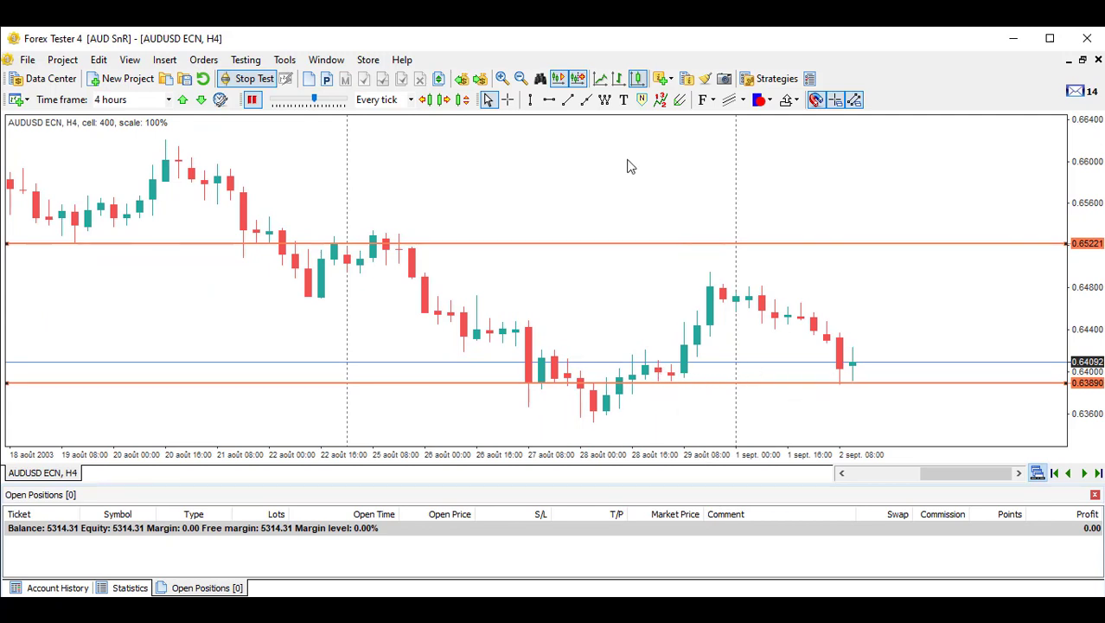
left_click(169, 100)
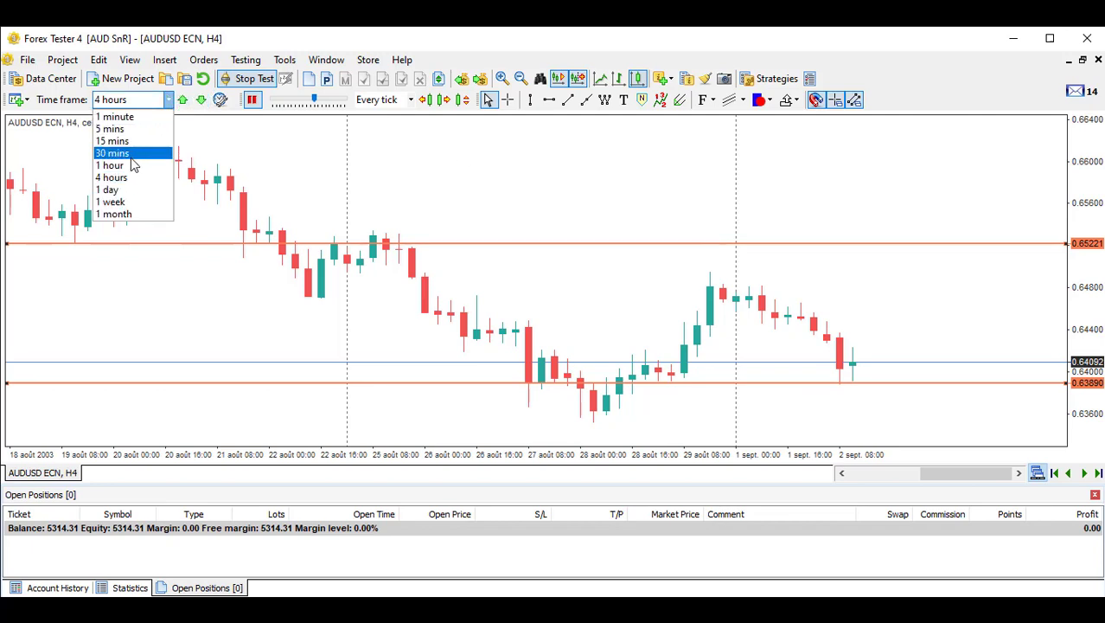
left_click(134, 165)
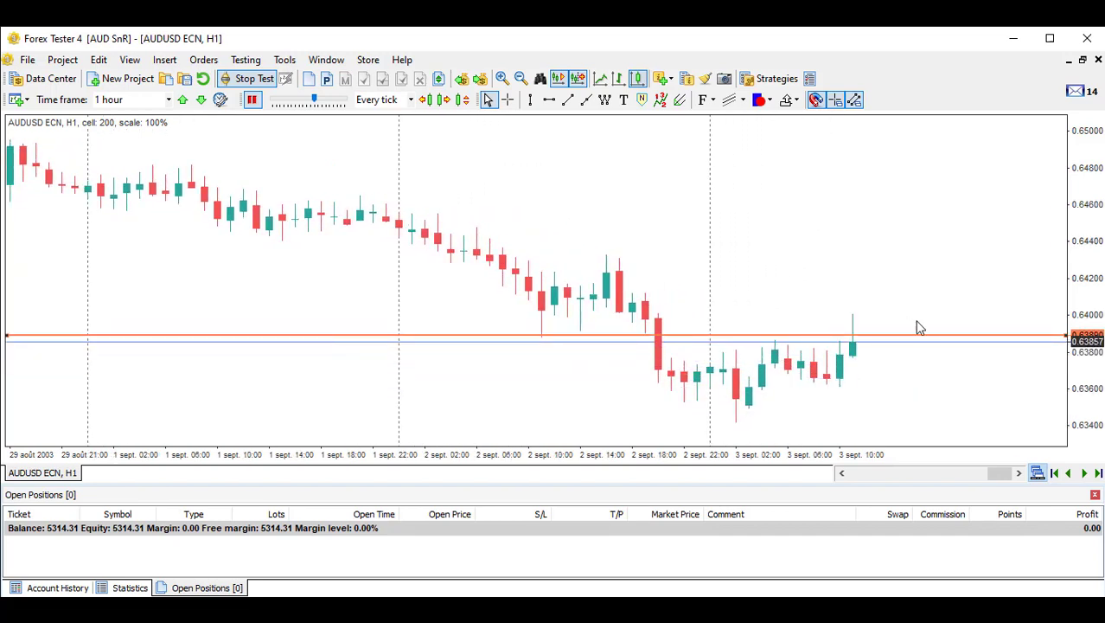
Step: Delete the horizontal line at 0.63890 from the 1-hour chart
right_click(953, 335)
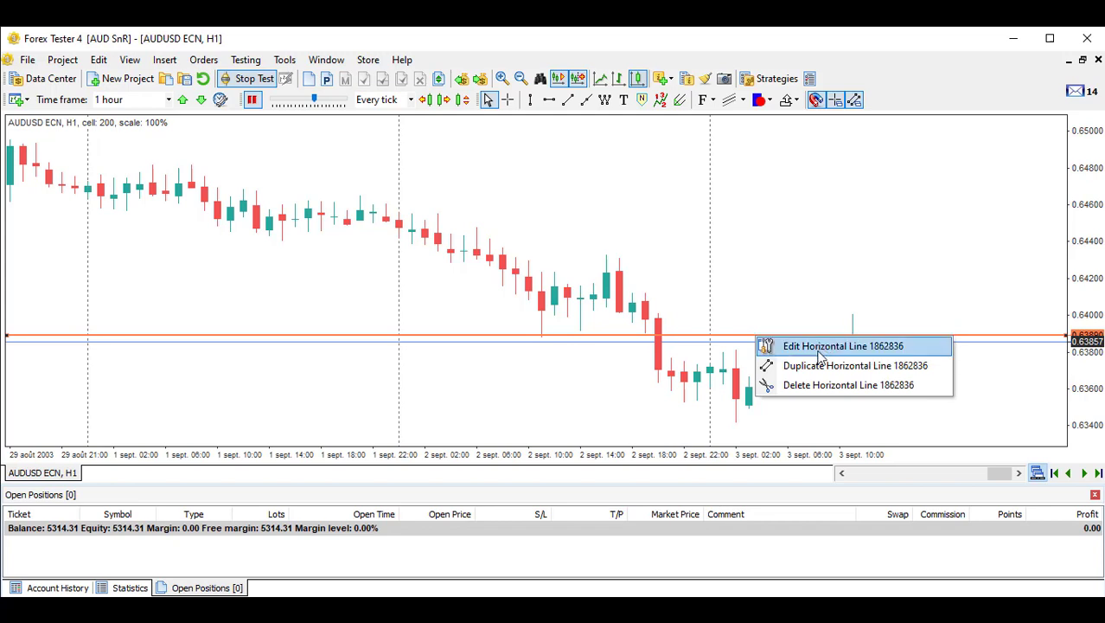
left_click(808, 386)
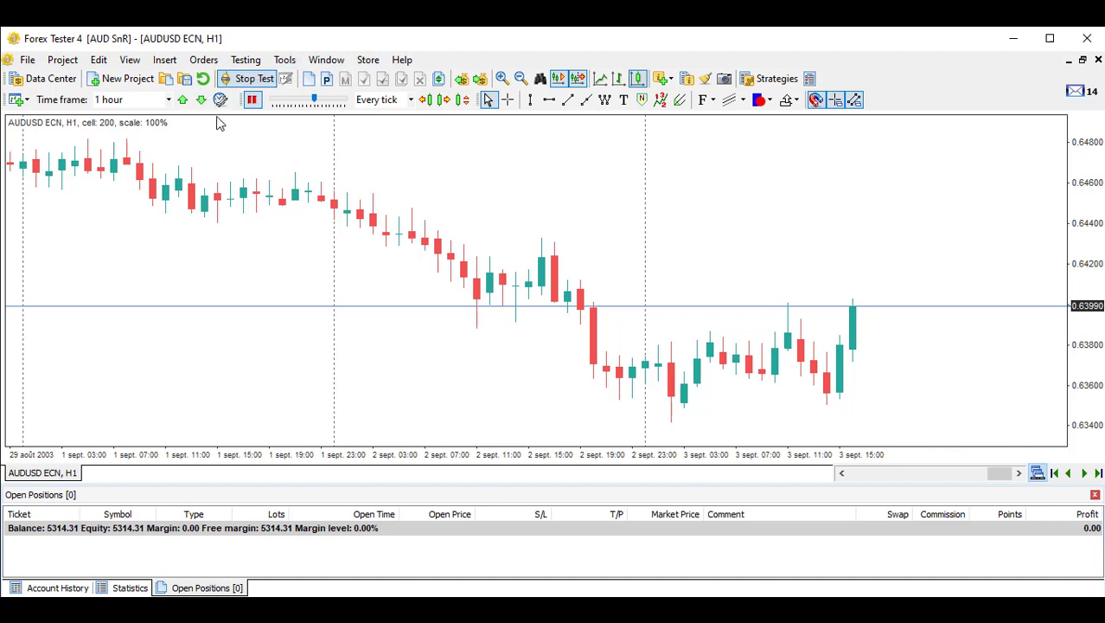
Step: Sketch the 3 September consolidation's zigzag swings and its upper and lower boundaries, and erase the sketch
key("ctrl+F9")
mouse_move(624, 411)
left_mouse_down()
mouse_move(663, 351)
mouse_move(674, 412)
mouse_move(704, 339)
mouse_move(772, 374)
mouse_move(789, 317)
mouse_move(829, 400)
left_mouse_up()
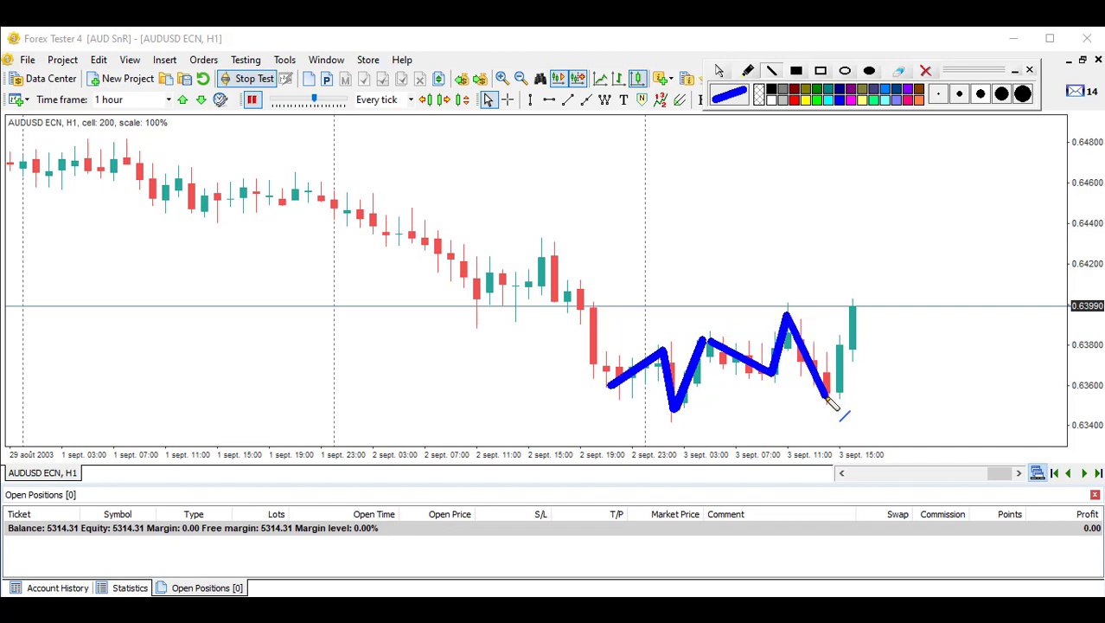
left_click_drag(818, 344, 865, 345)
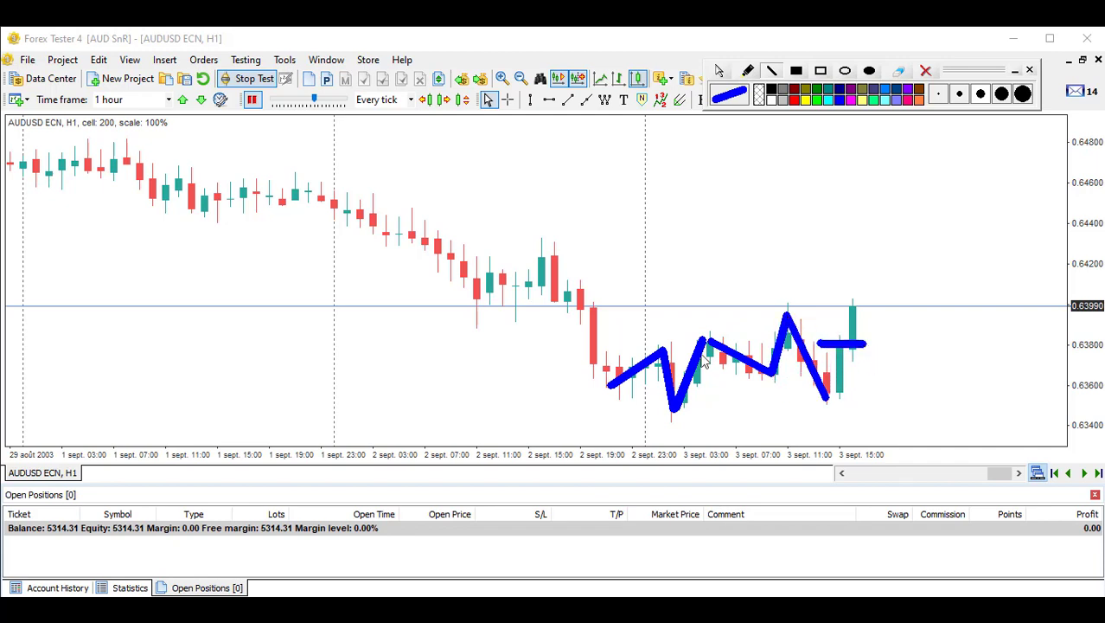
left_click_drag(596, 346, 862, 348)
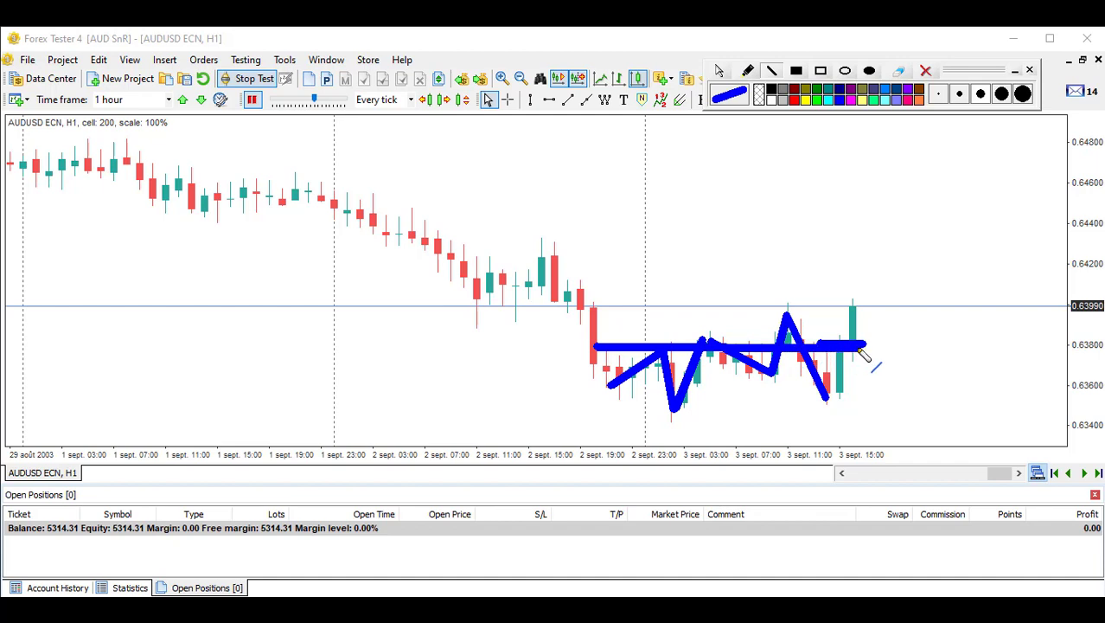
left_click_drag(599, 404, 855, 402)
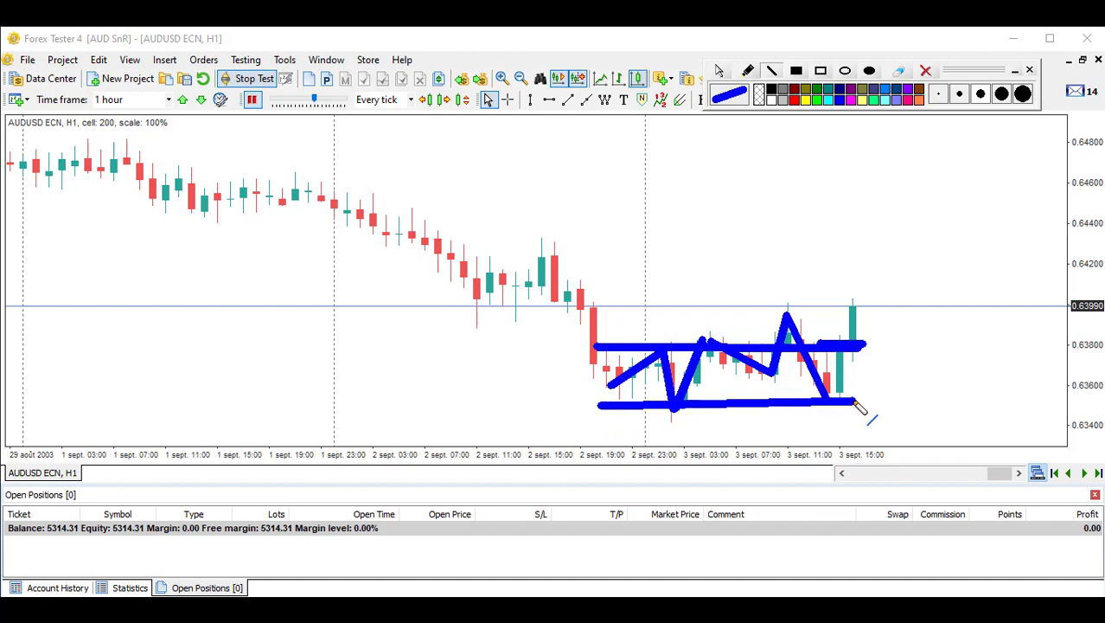
left_click(926, 70)
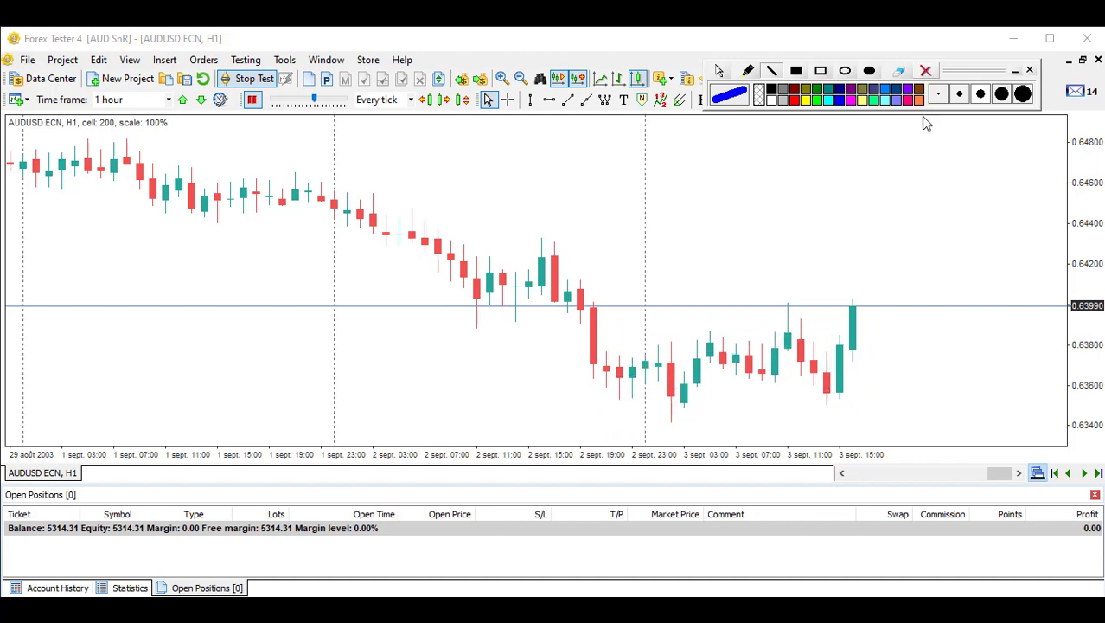
Step: Switch to the 1-day chart and place a duplicate of the 0.65221 line at the late-August low, 0.63510
scroll(171, 99, "down", 2)
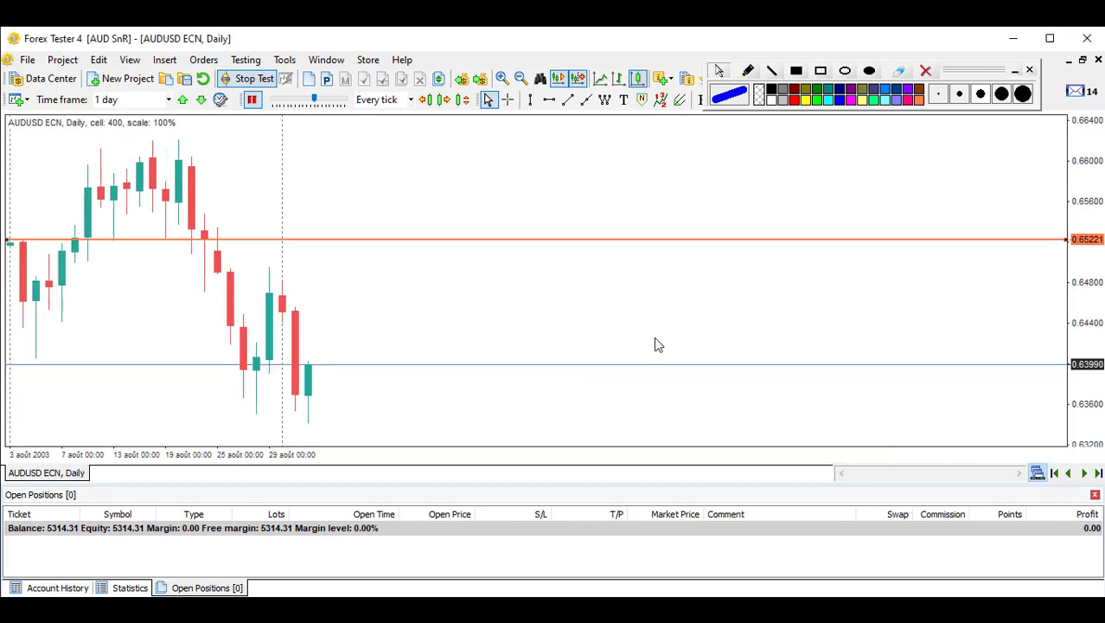
left_click_drag(668, 242, 611, 421)
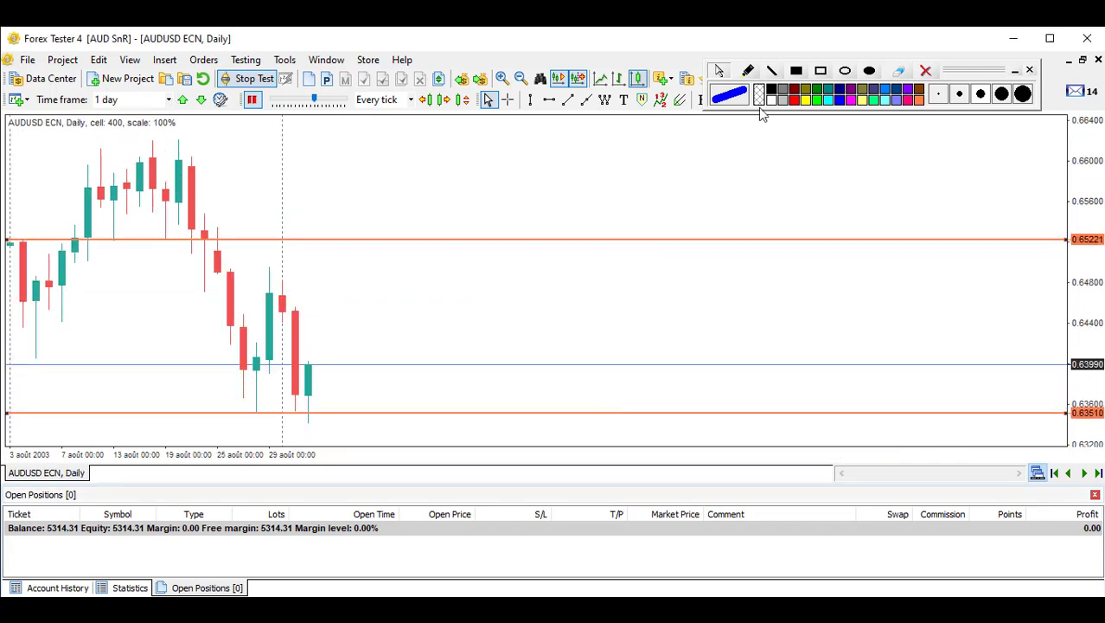
Step: Mark the late-August low at 0.63510 and the rally from it with lines, and erase them
left_click(774, 84)
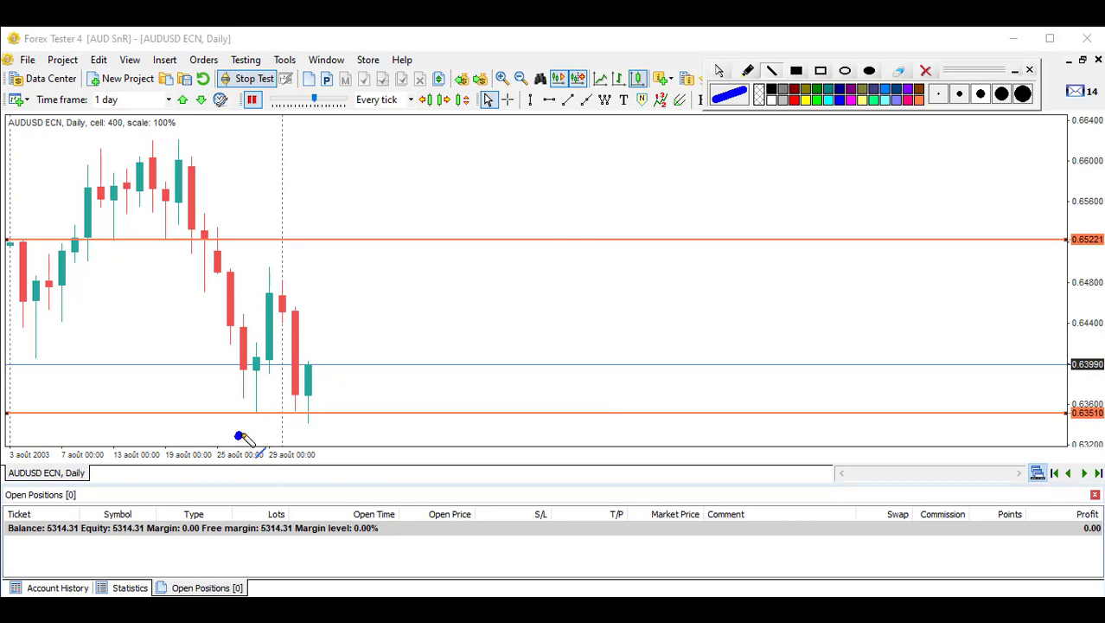
mouse_move(251, 430)
left_mouse_down()
mouse_move(285, 333)
mouse_move(270, 266)
left_mouse_up()
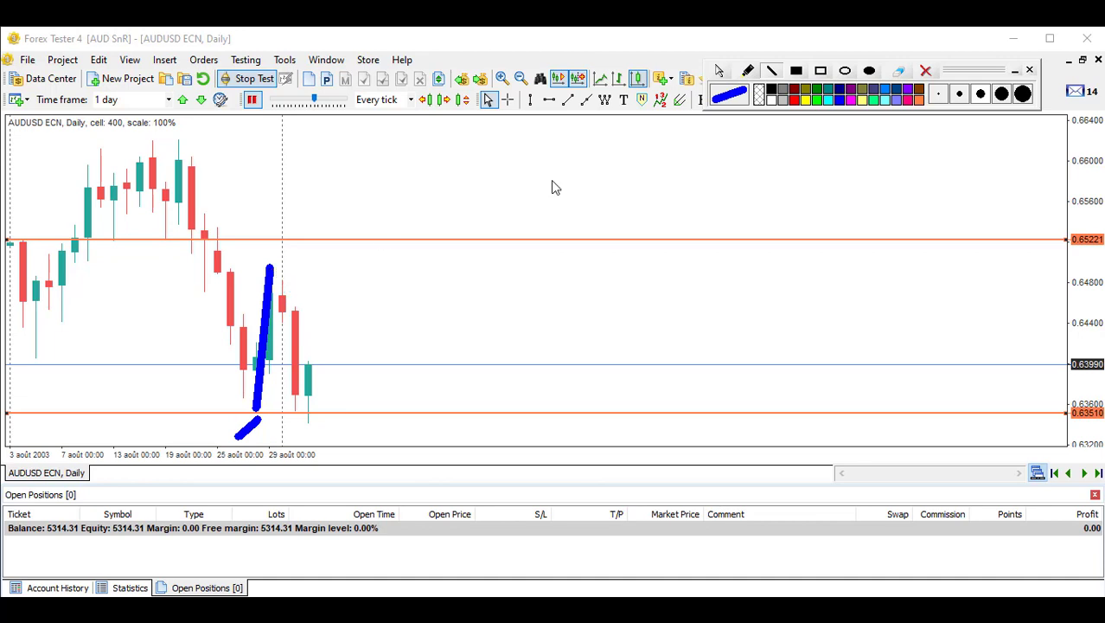
left_click(925, 70)
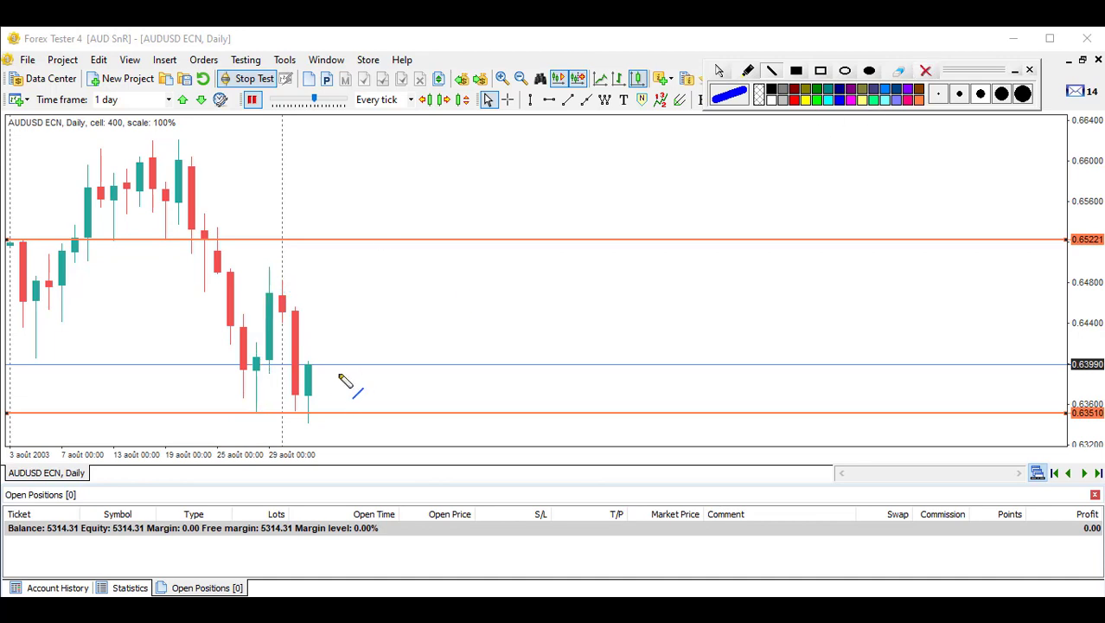
Step: Switch to the 1-hour chart and buy AUDUSD at market with 1% risk and a stop loss at 0.63402
key("Up")
key("Up")
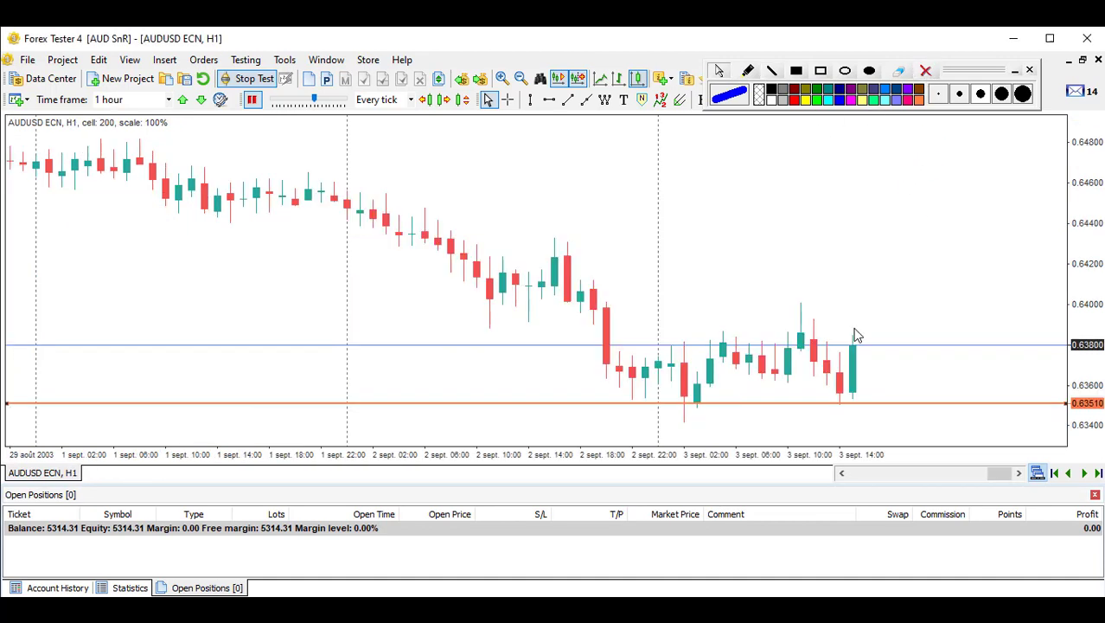
left_click(310, 78)
left_click(536, 314)
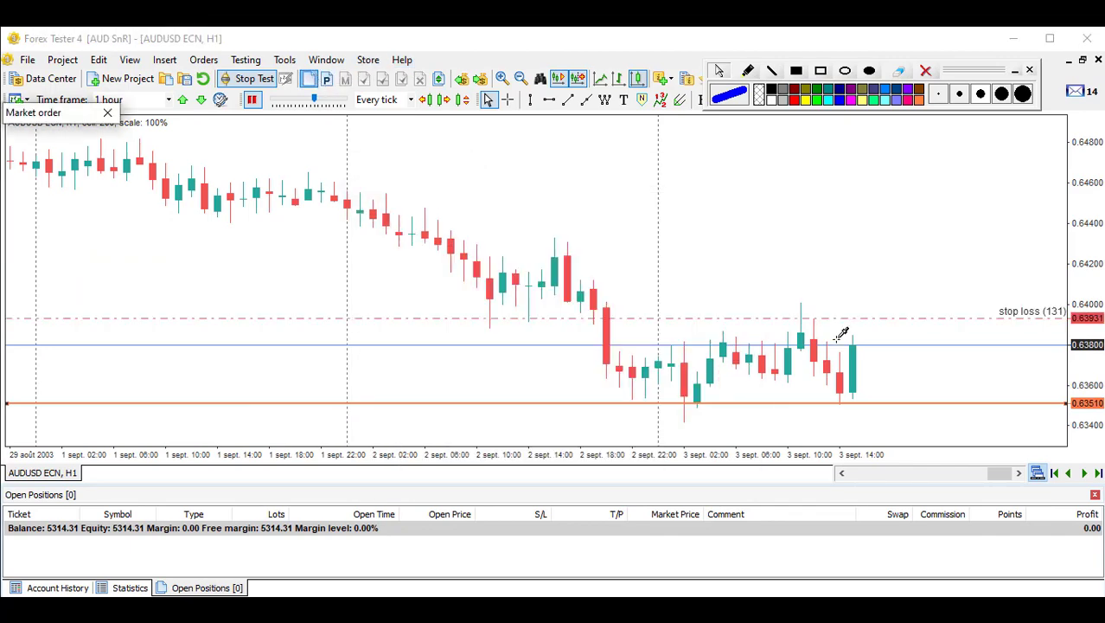
left_click(843, 423)
left_click(545, 372)
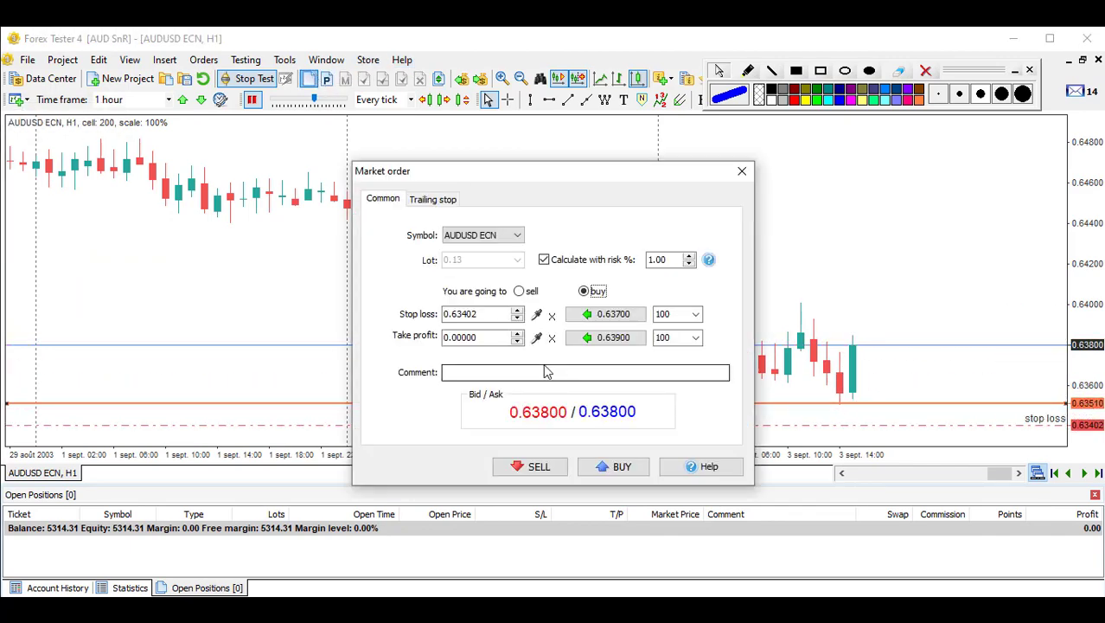
key("Return")
Step: Place a pending buy limit order at 0.63707 with 0.50% risk and a stop loss at 0.63402
left_click(326, 78)
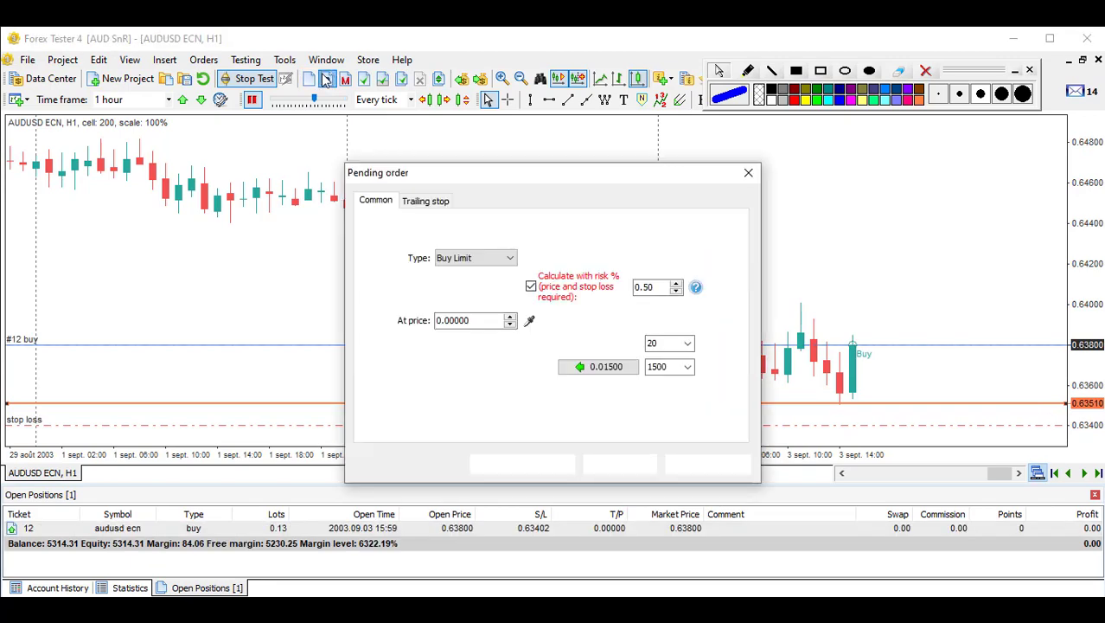
left_click(529, 320)
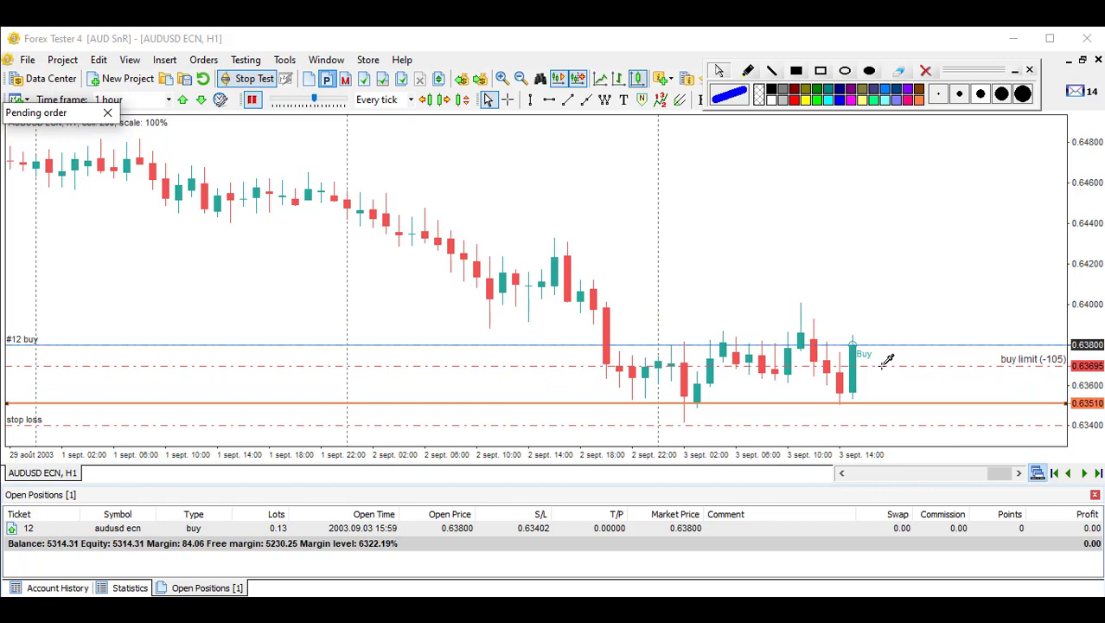
left_click(897, 359)
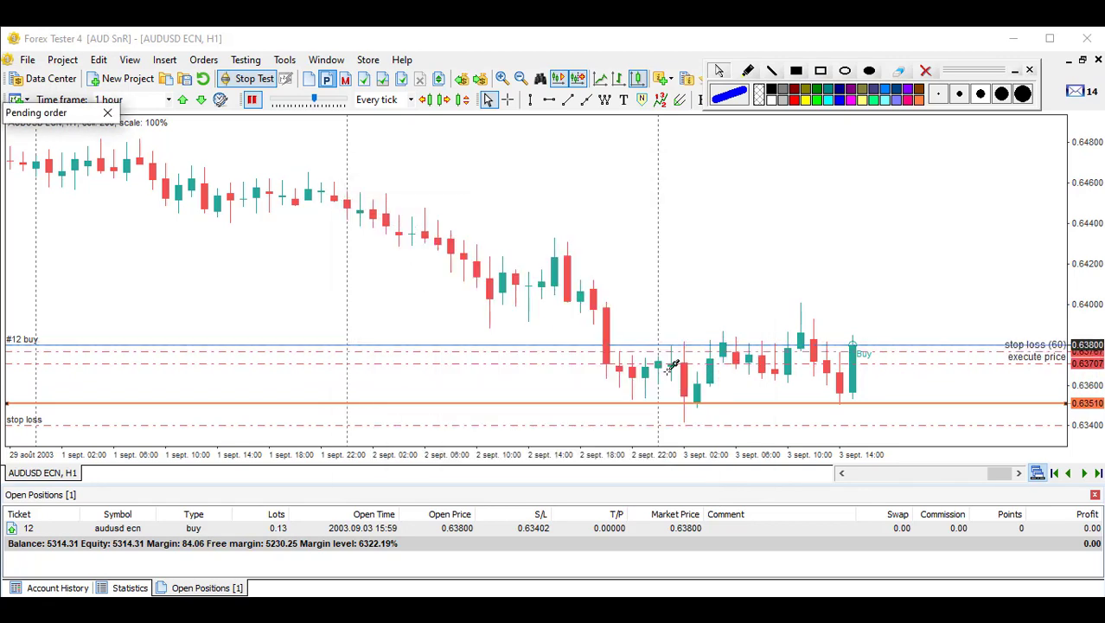
left_click(852, 419)
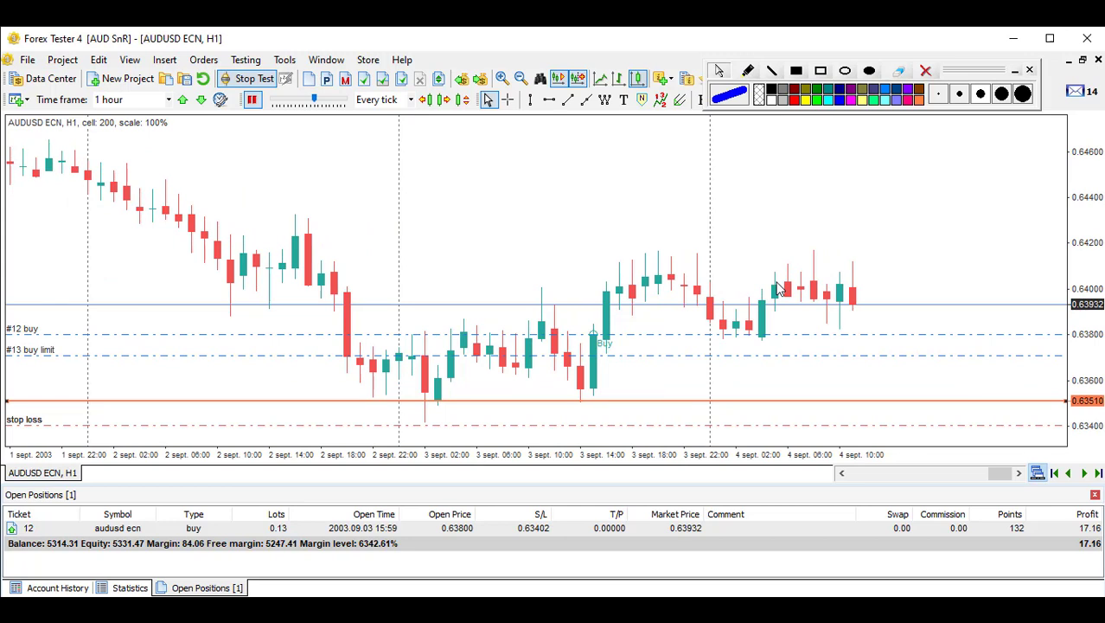
Step: Raise the market buy's stop loss to just below its entry, and the 0.63707 buy's stop loss to 0.63652
left_click_drag(790, 425, 814, 343)
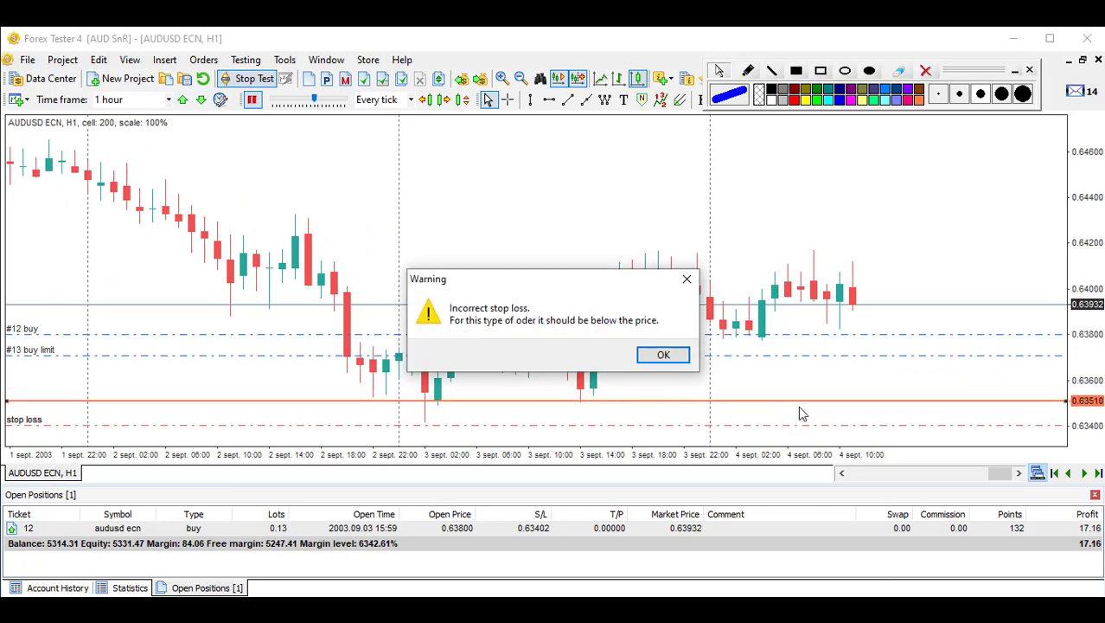
left_click(662, 354)
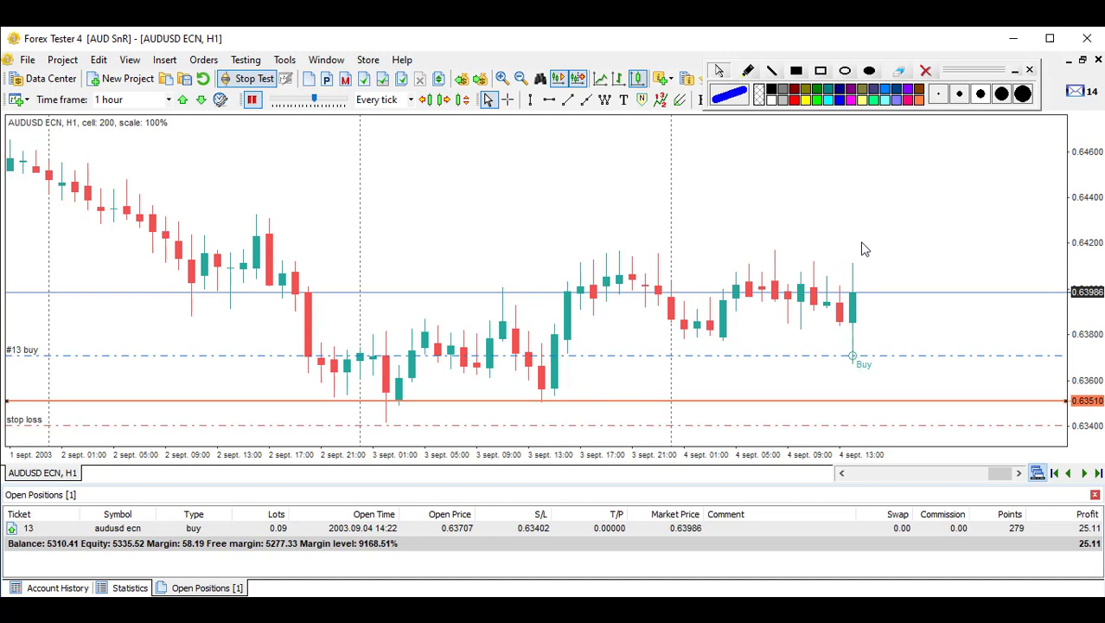
left_click_drag(867, 428, 895, 372)
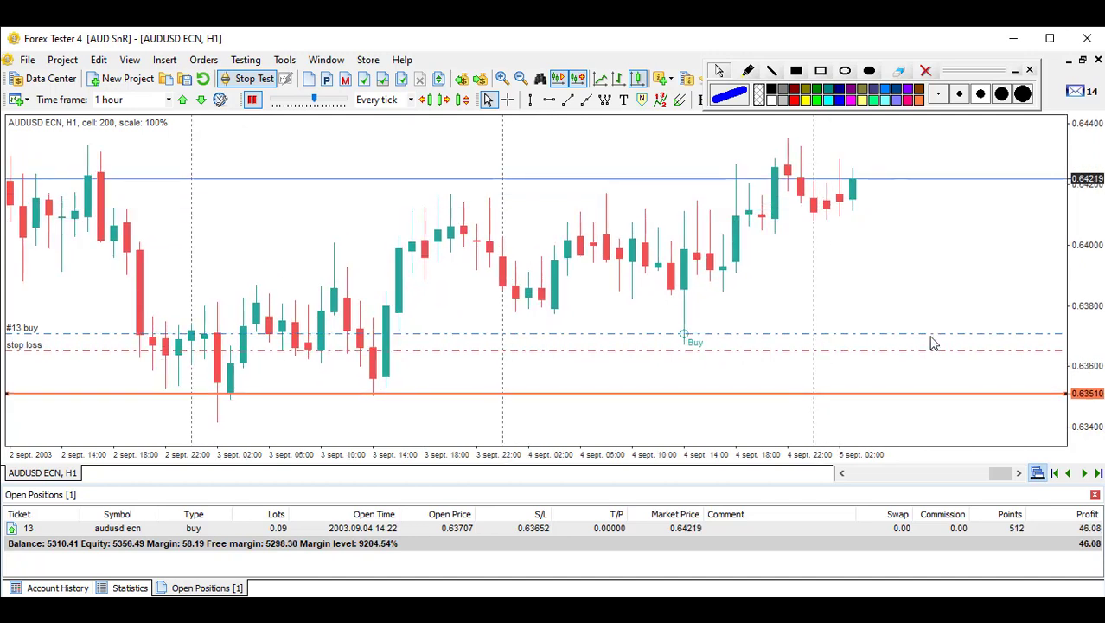
Step: Modify the 0.63707 buy with a take profit 900 points above entry, at 0.64607
key("ctrl+f")
left_click_drag(839, 334, 223, 422)
double_click(859, 528)
left_click(638, 369)
type("900")
left_click(623, 369)
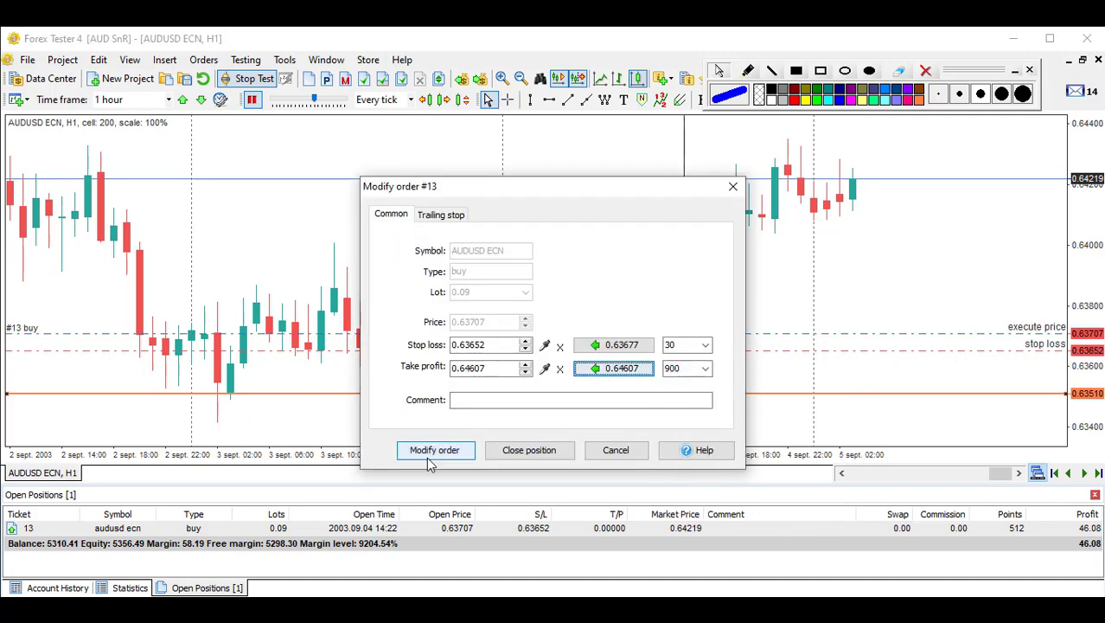
left_click(425, 450)
scroll(997, 251, "down", 1)
left_click_drag(836, 331, 866, 261)
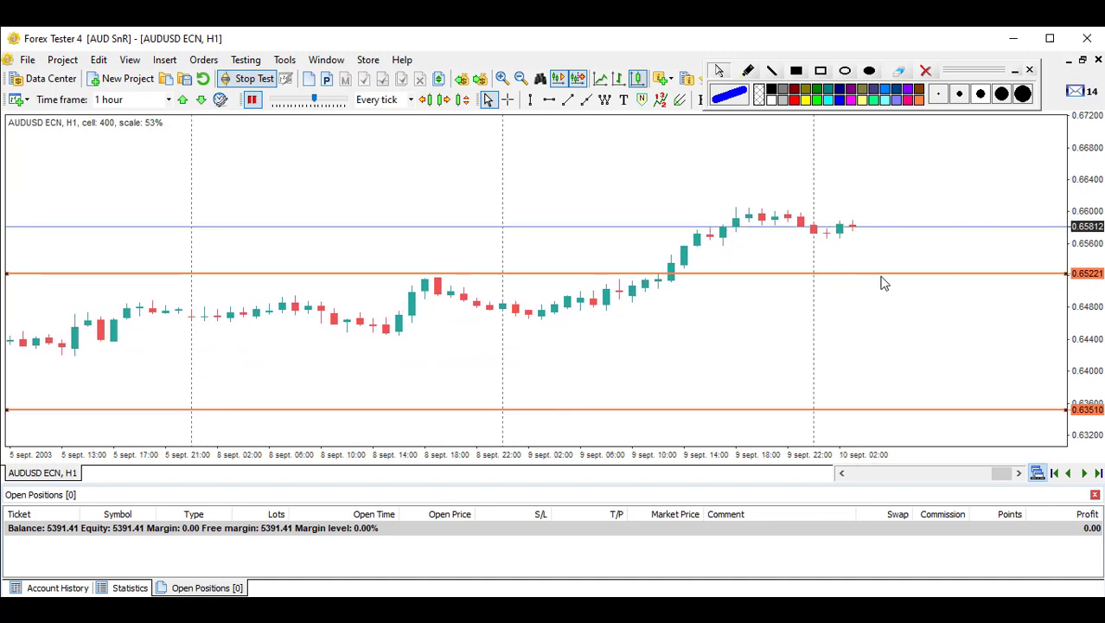
Step: Switch to the 1-day chart, sketch the August swings and the resistance zone across the mid-August highs, and erase the sketch
left_click(169, 100)
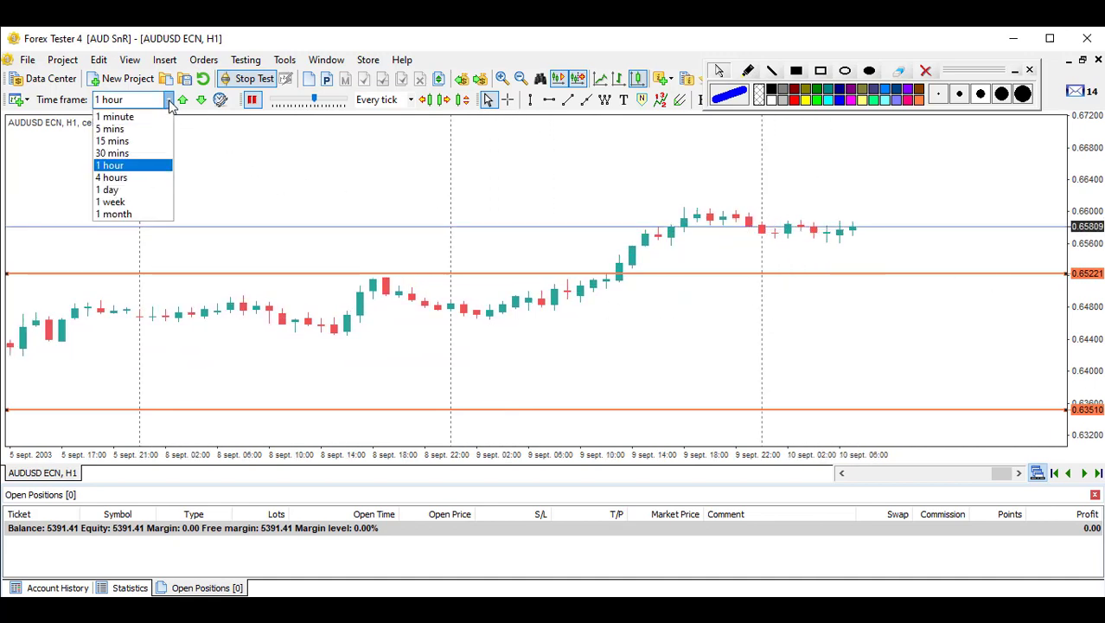
left_click(119, 188)
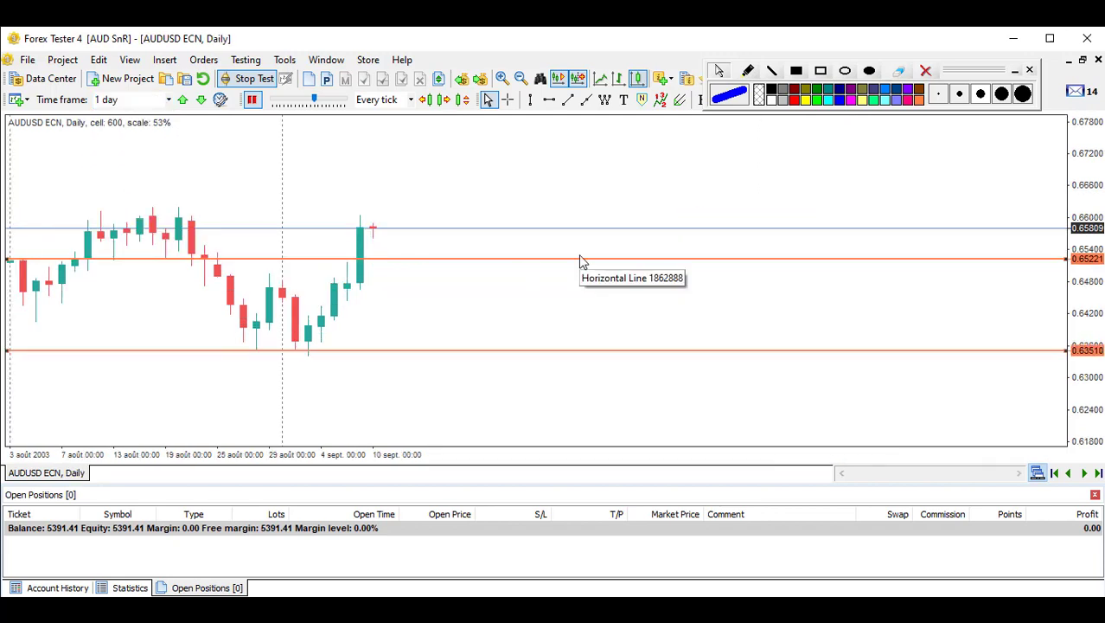
key("l")
mouse_move(98, 270)
left_mouse_down()
mouse_move(159, 204)
mouse_move(261, 356)
left_mouse_up()
left_click_drag(34, 318, 307, 318)
left_click_drag(153, 204, 509, 199)
left_click_drag(165, 224, 499, 227)
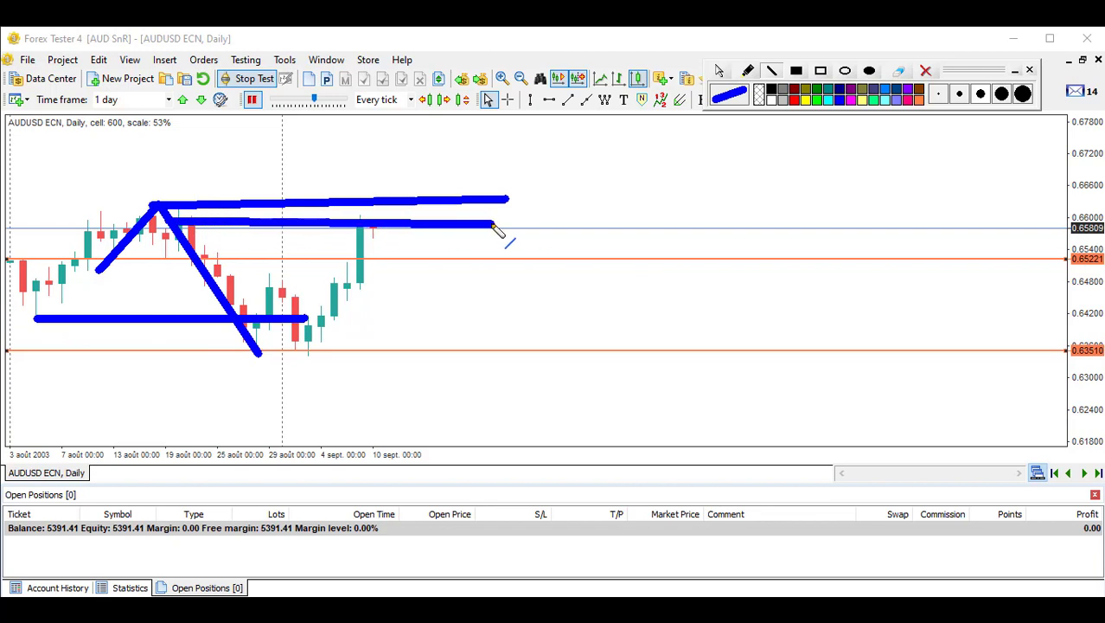
left_click(926, 71)
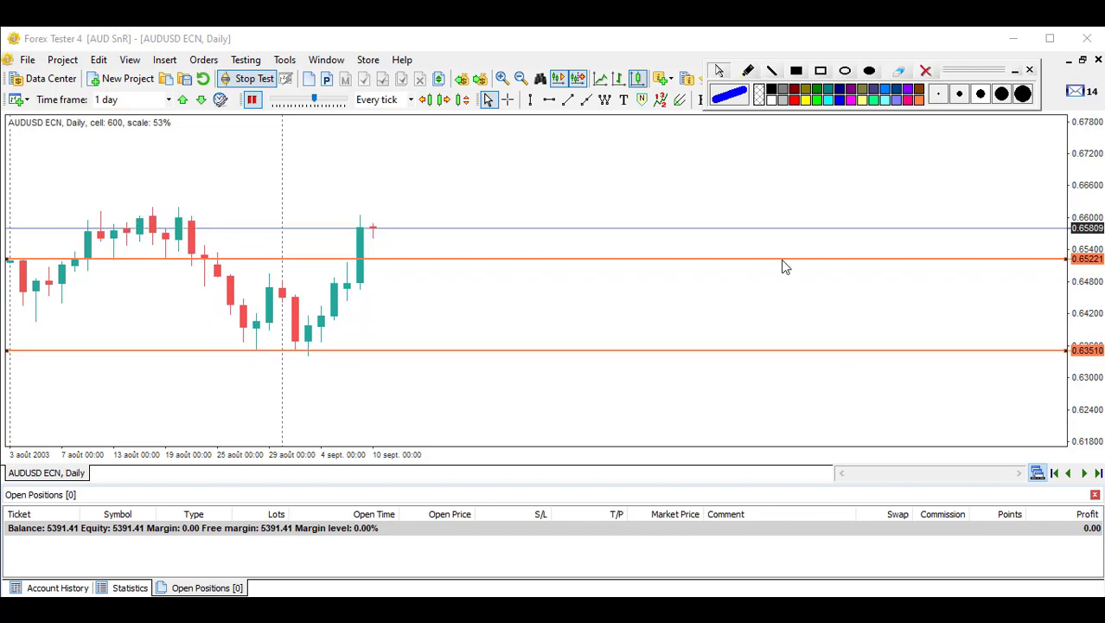
Step: Move the 0.65221 level line to 0.66030 and the 0.63510 level line to the August high at 0.66197
left_click_drag(794, 255, 820, 218)
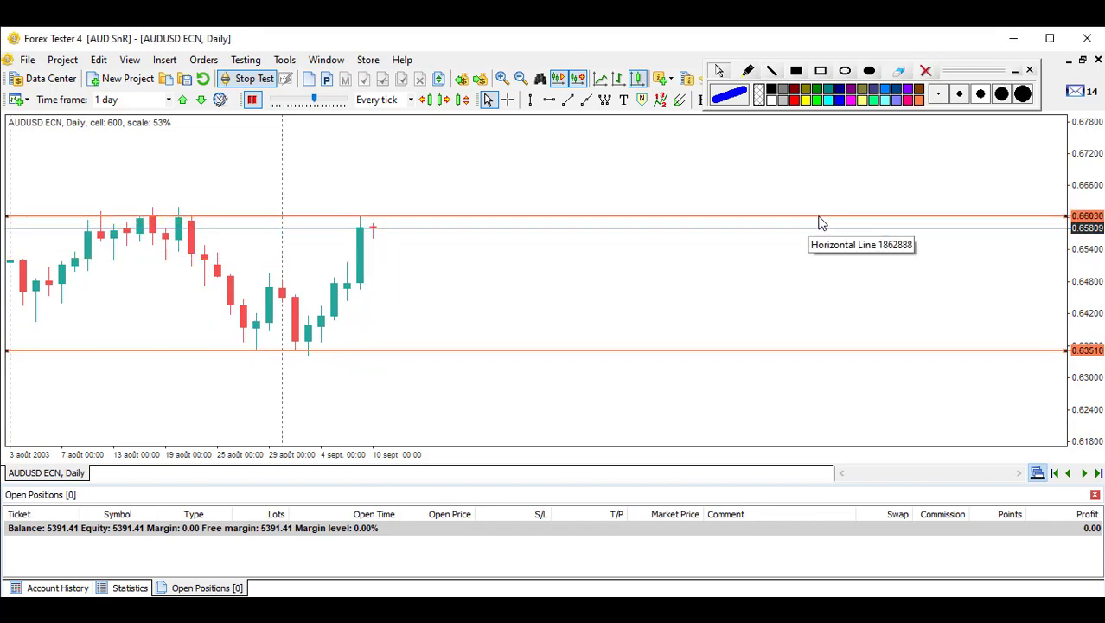
left_click_drag(775, 350, 818, 211)
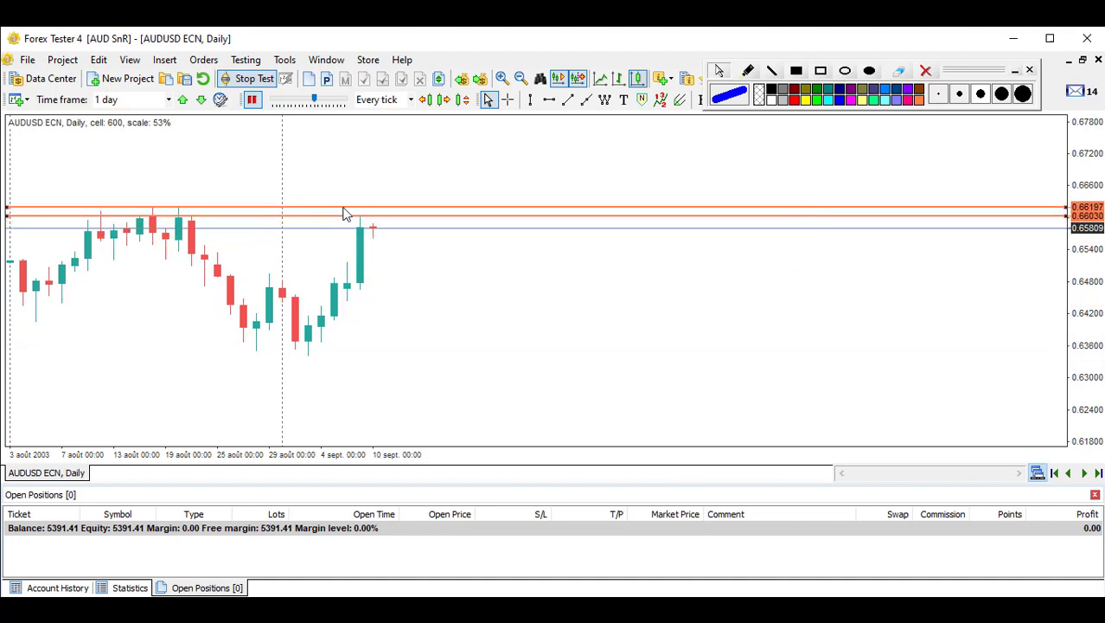
Step: Switch to the 1-hour chart and sell AUDUSD at market with 1% risk and a stop loss at 0.66228
left_click(170, 99)
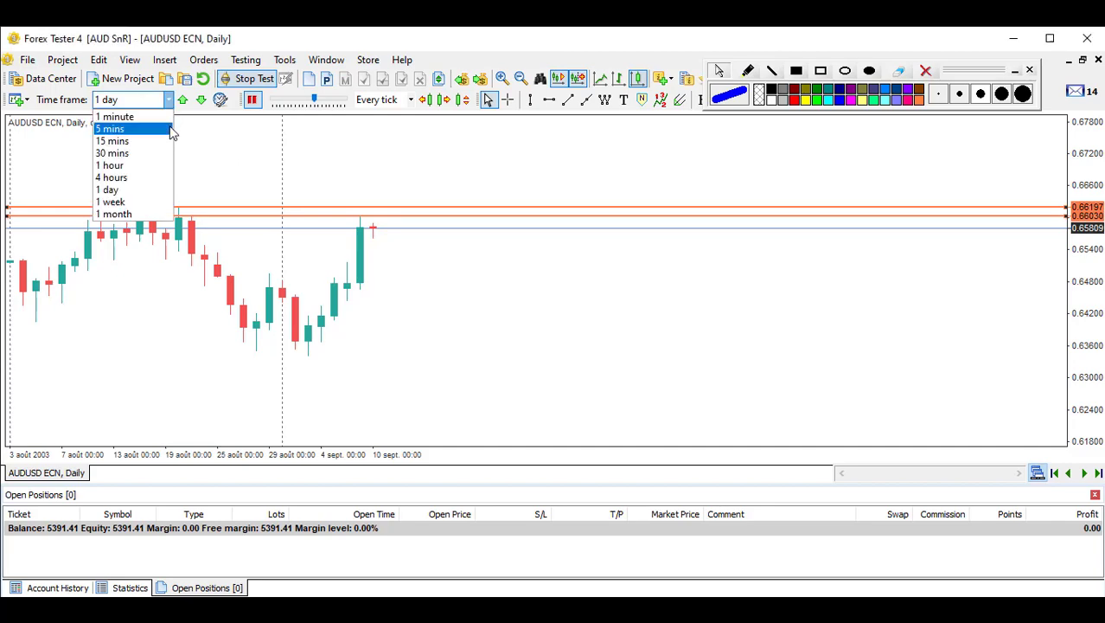
left_click(125, 164)
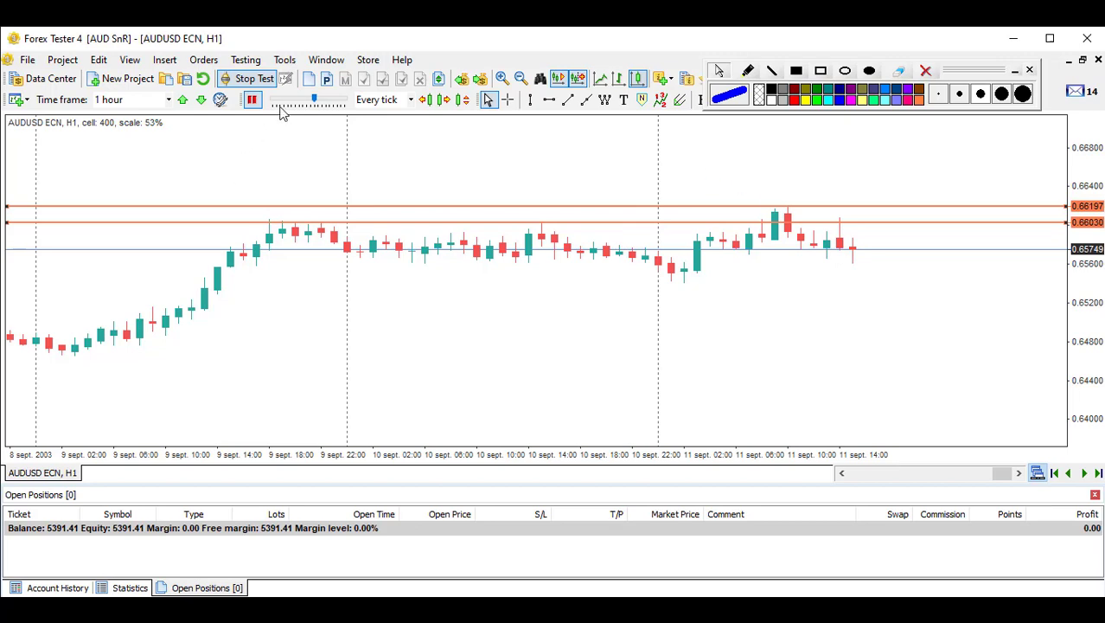
left_click(309, 79)
left_click(813, 206)
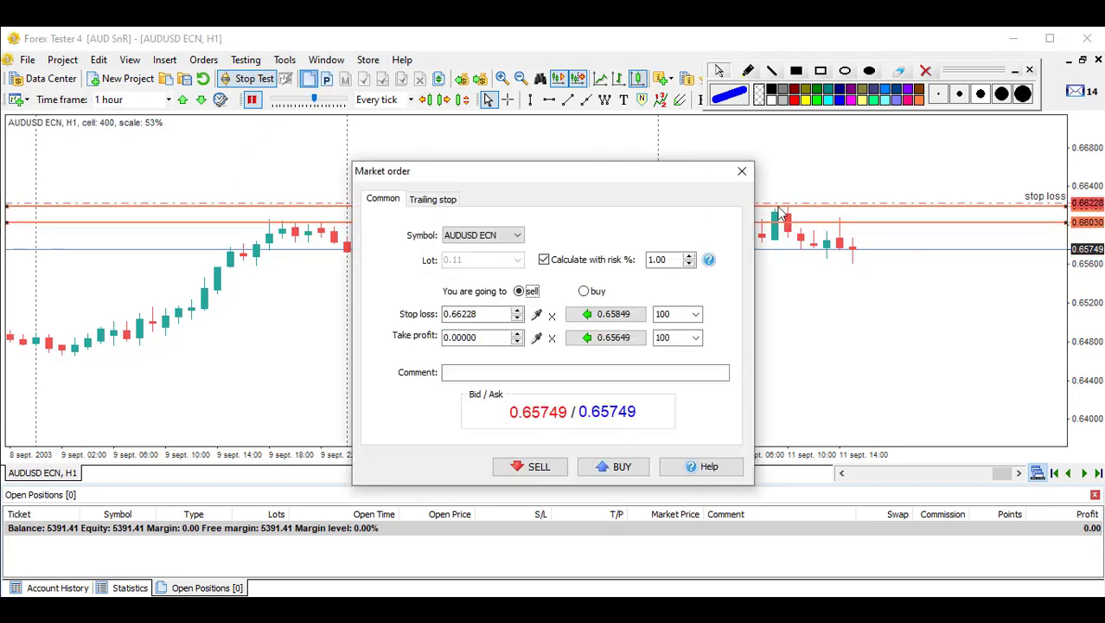
left_click(530, 466)
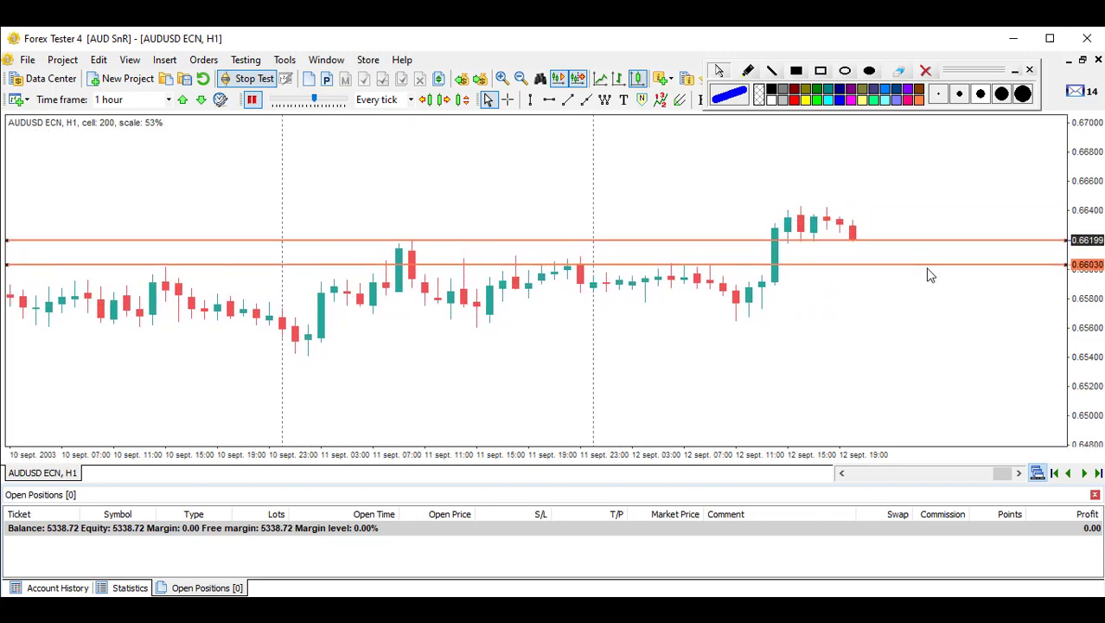
Step: Switch to the 1-day chart, mark the resistance from the mid-August high to the latest September high, and erase the mark
left_click(200, 100)
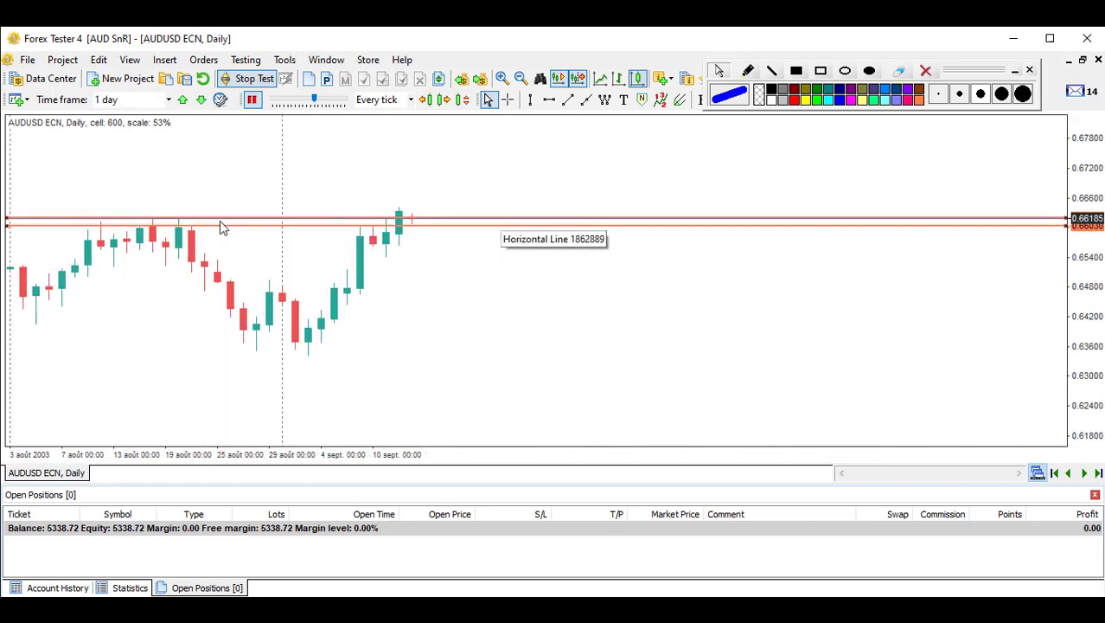
left_click(771, 70)
left_click_drag(149, 216, 401, 212)
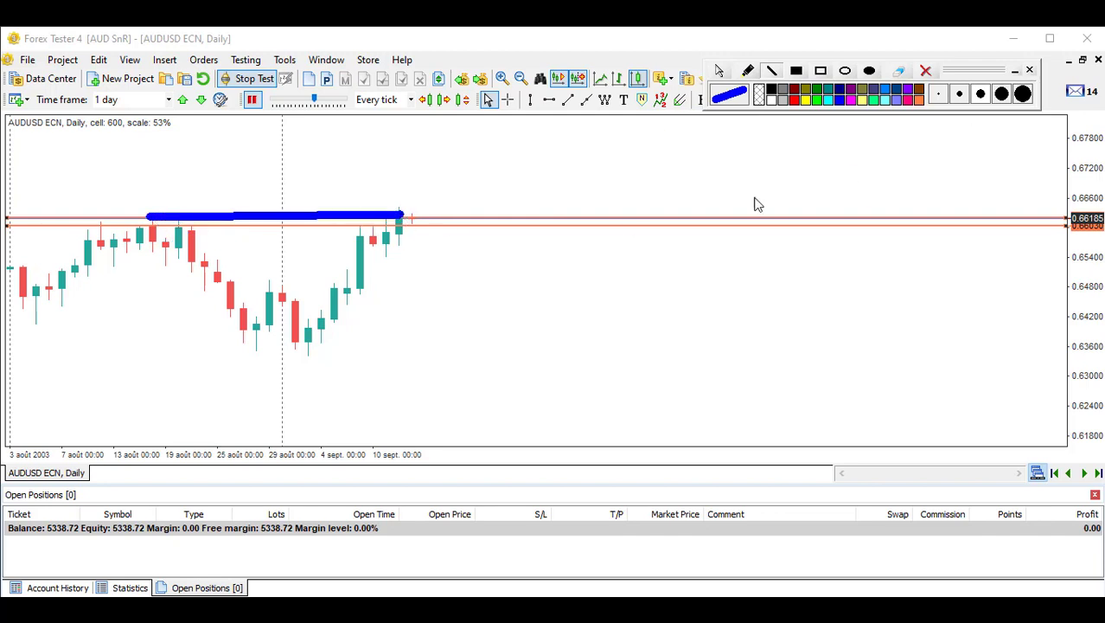
left_click(925, 70)
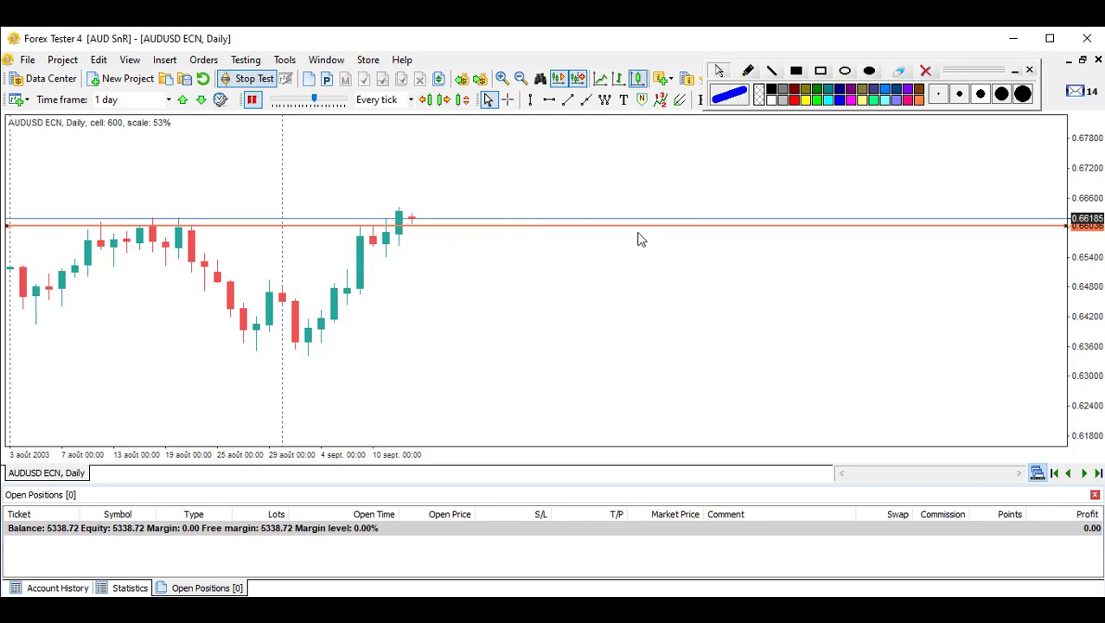
Step: Place the two level lines at 0.66036 and 0.65250, and mark the August lows at the lower line with strokes that are erased
left_click_drag(641, 244, 633, 272)
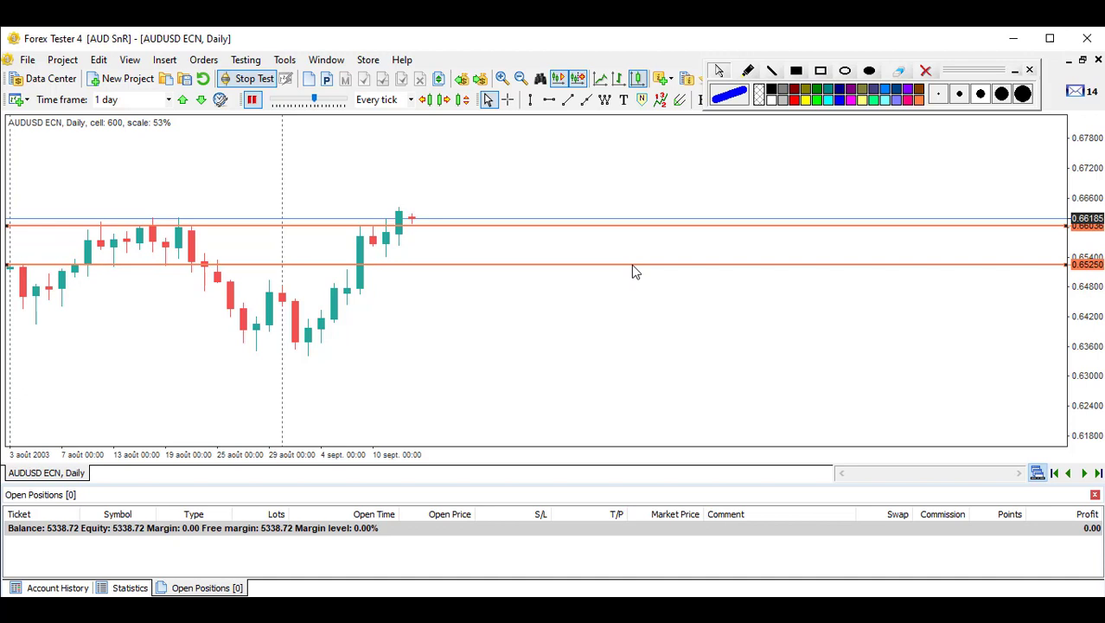
mouse_move(101, 290)
left_mouse_down()
mouse_move(113, 273)
mouse_move(173, 266)
left_mouse_up()
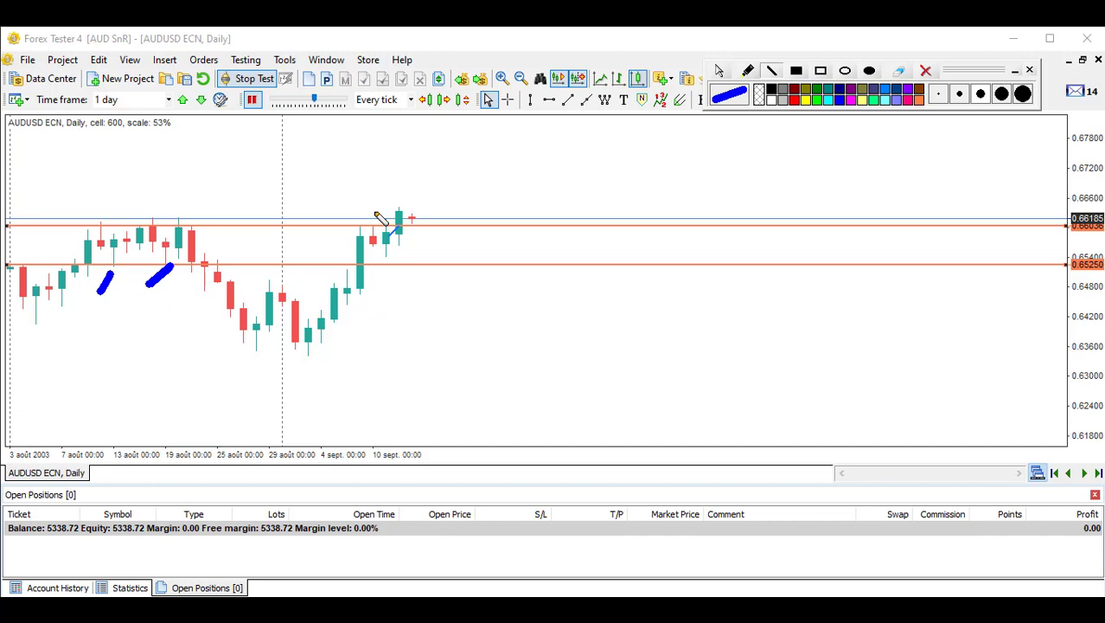
key("Delete")
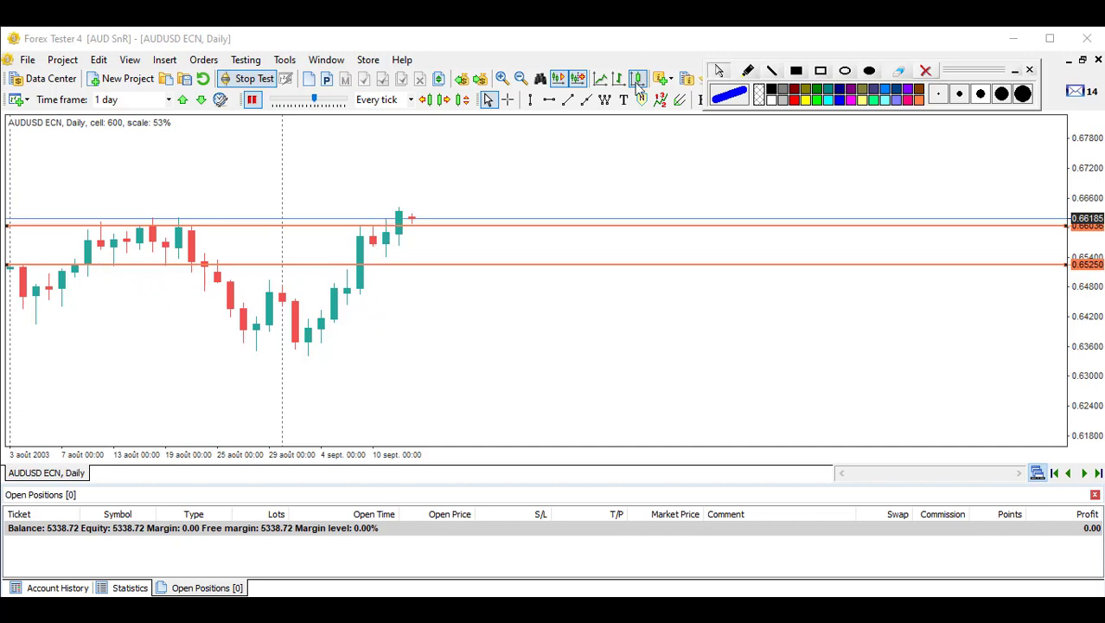
Step: Switch to the 1-hour chart, mark the 16 September low at the 0.66036 line with a stroke, and erase it
left_click(168, 101)
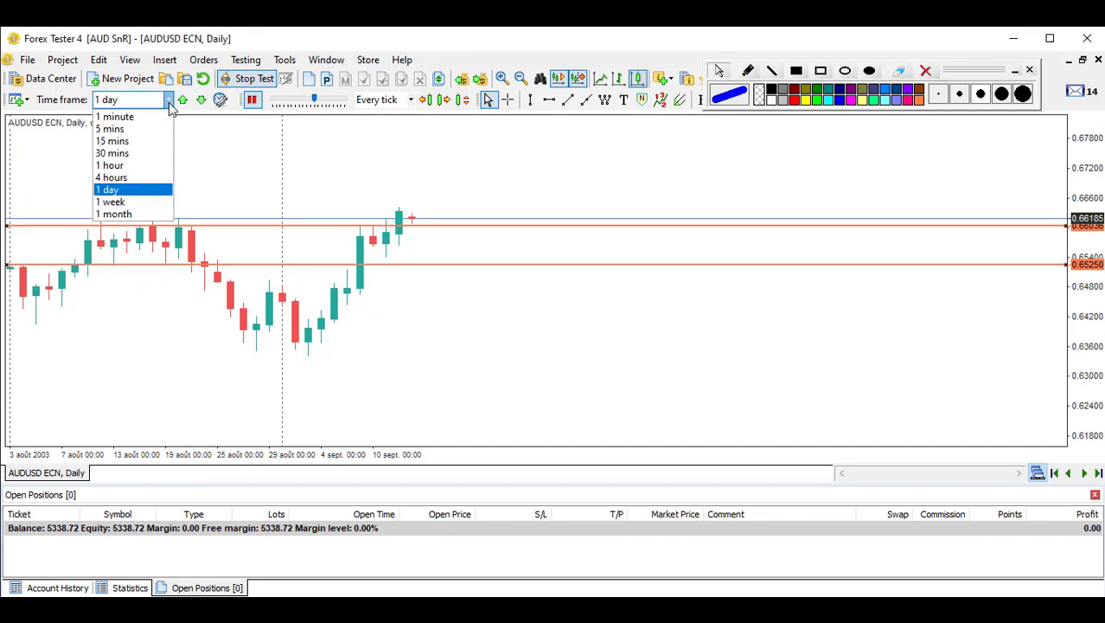
left_click(116, 165)
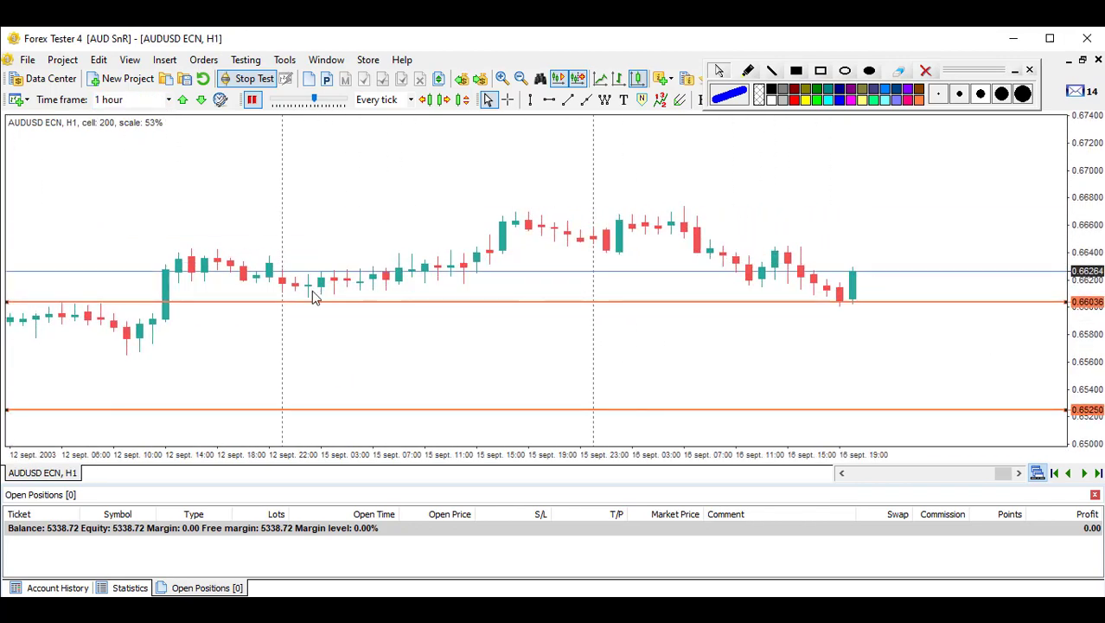
left_click_drag(790, 340, 828, 315)
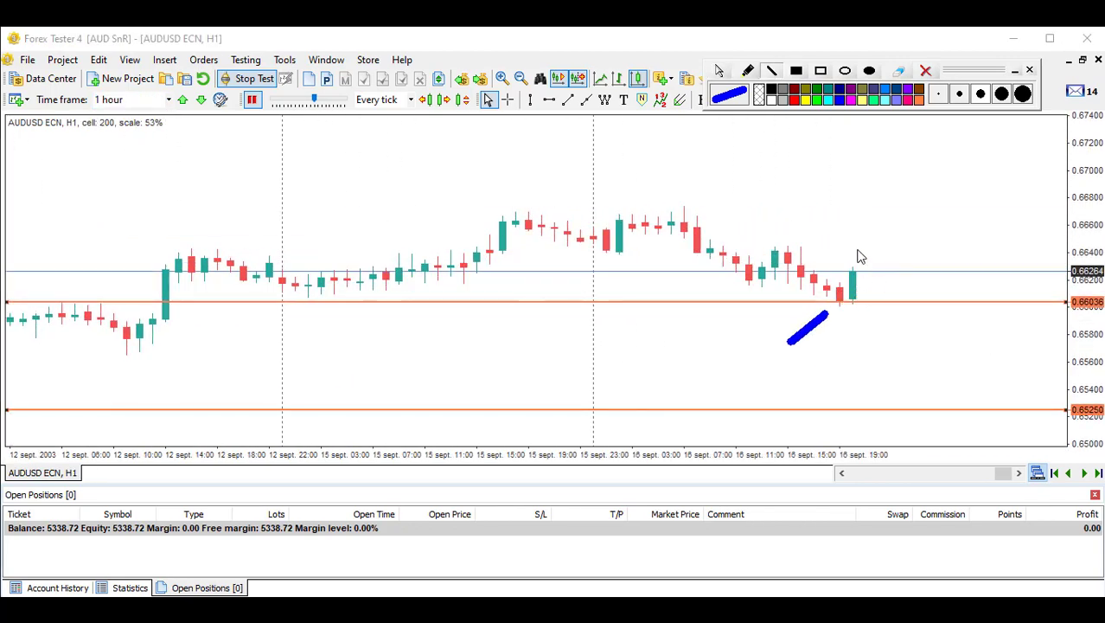
left_click(925, 70)
Step: Buy AUDUSD at market with 1% risk and a stop loss at 0.65978, and set a 900-point take profit at 0.67164
left_click(309, 79)
left_click(584, 291)
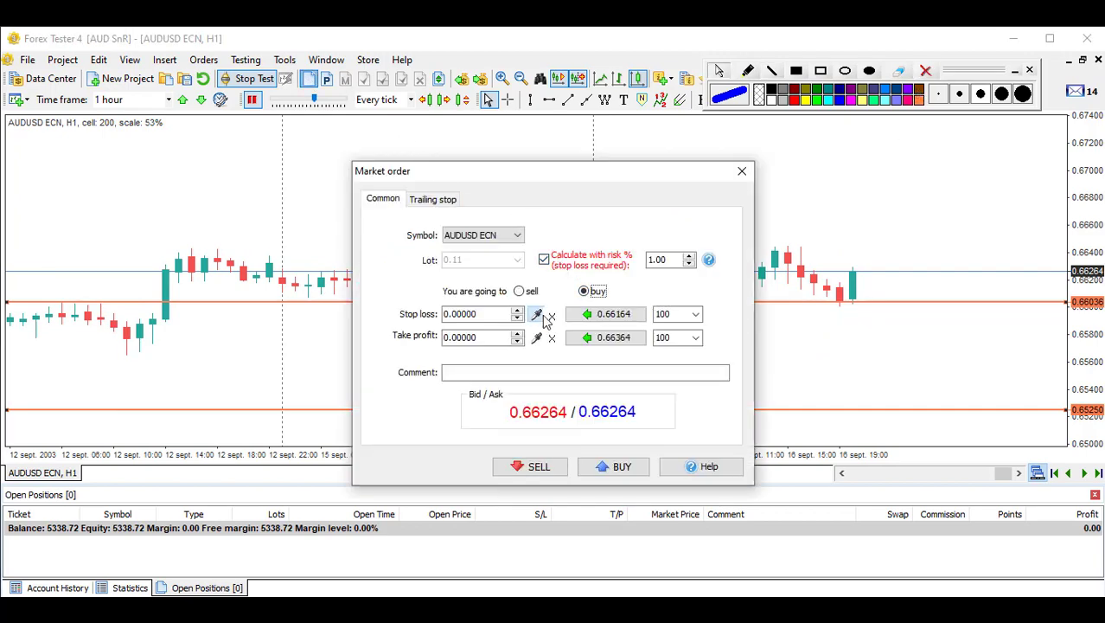
left_click(537, 314)
left_click(862, 308)
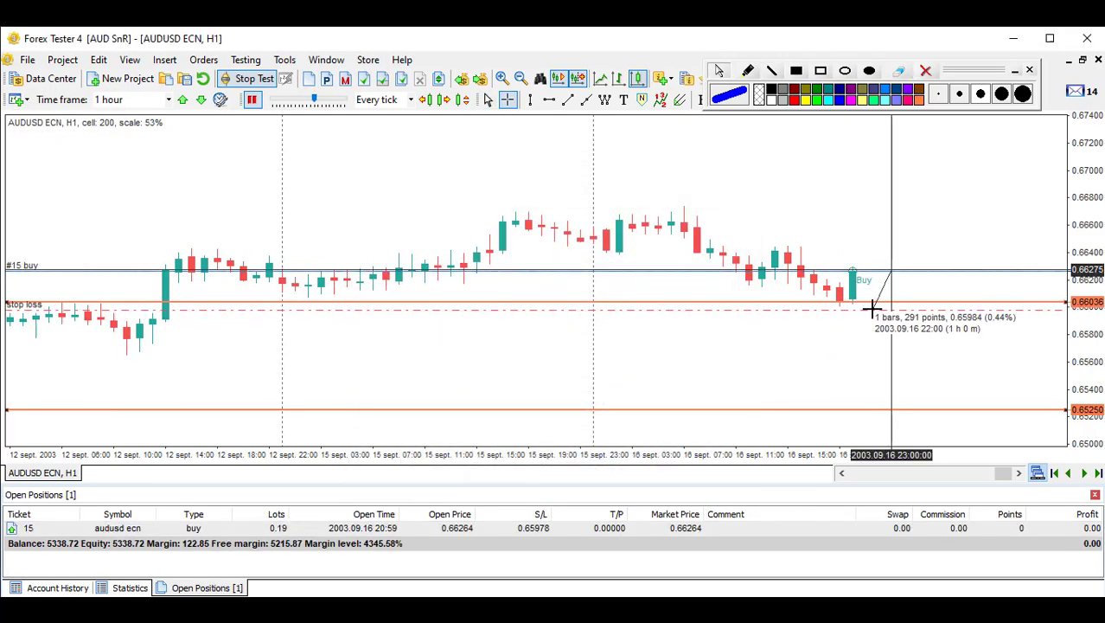
double_click(380, 528)
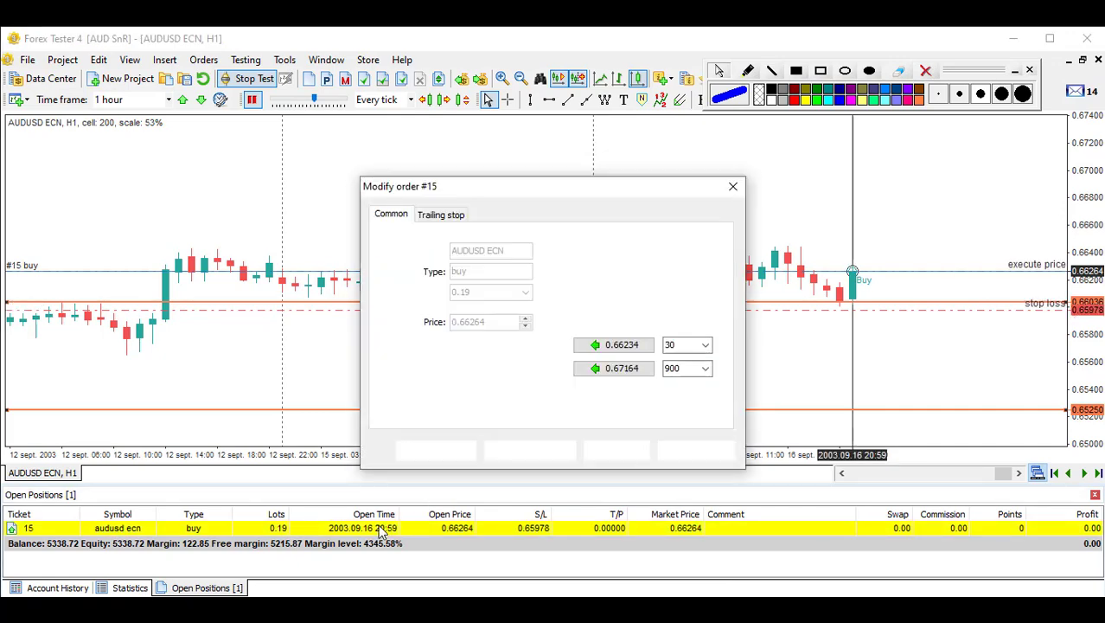
left_click(433, 451)
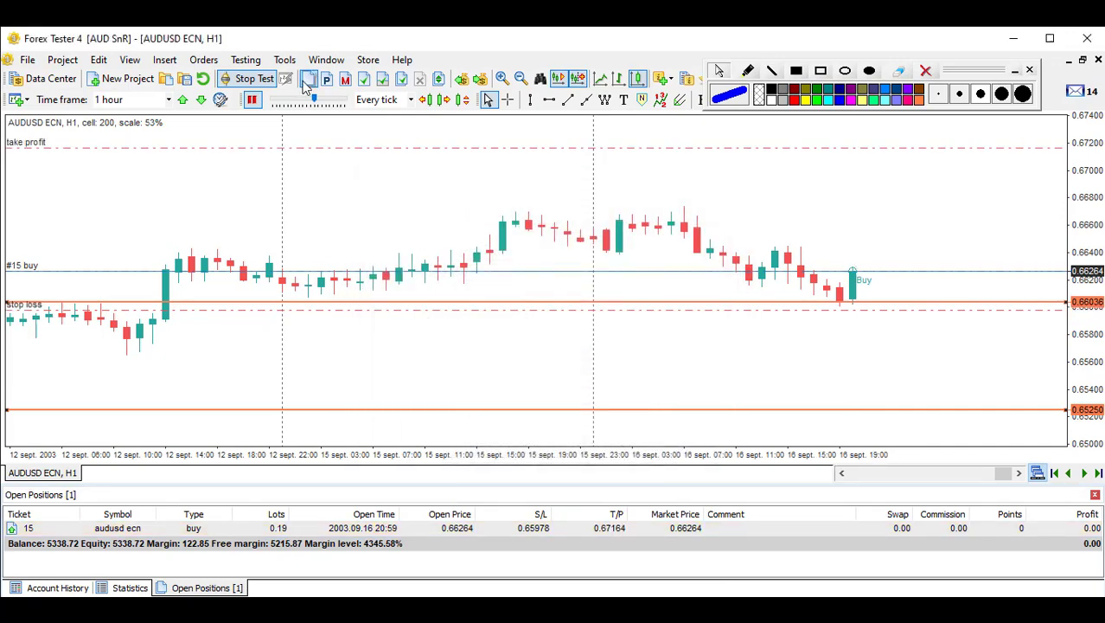
Step: Place a buy limit order at 0.66186 with 0.50% risk and a stop loss at 0.65990
left_click(327, 79)
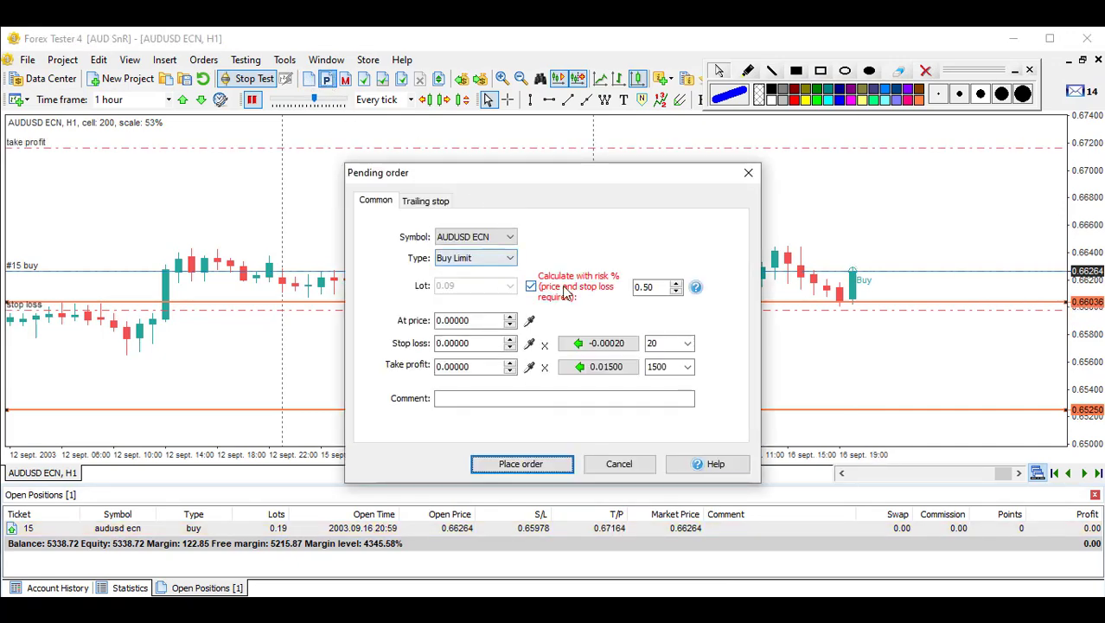
left_click(529, 320)
left_click(885, 279)
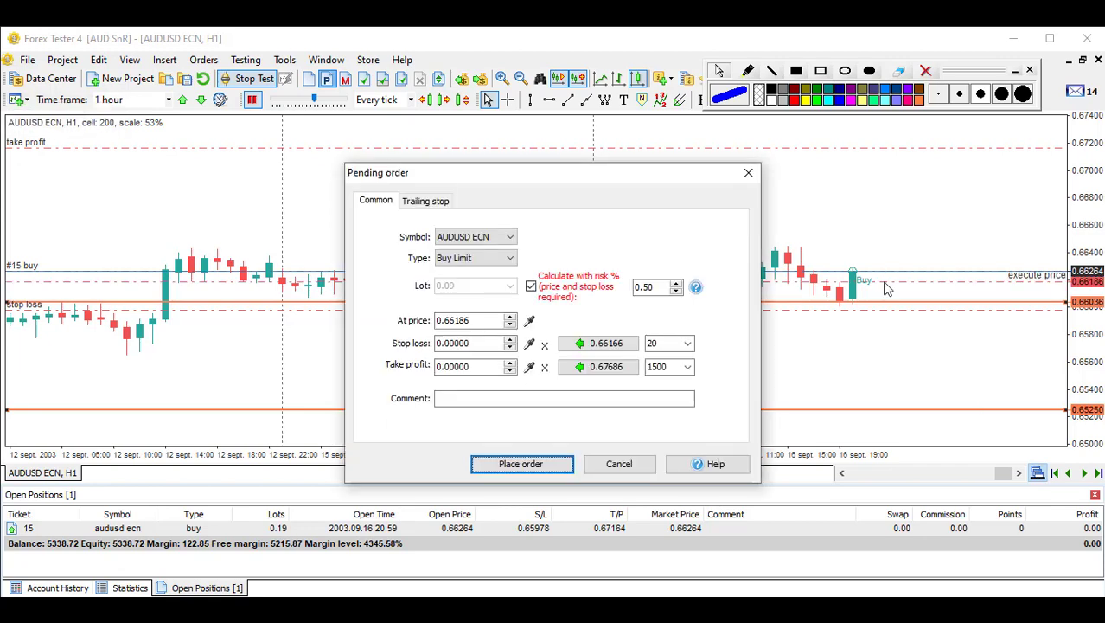
left_click(527, 343)
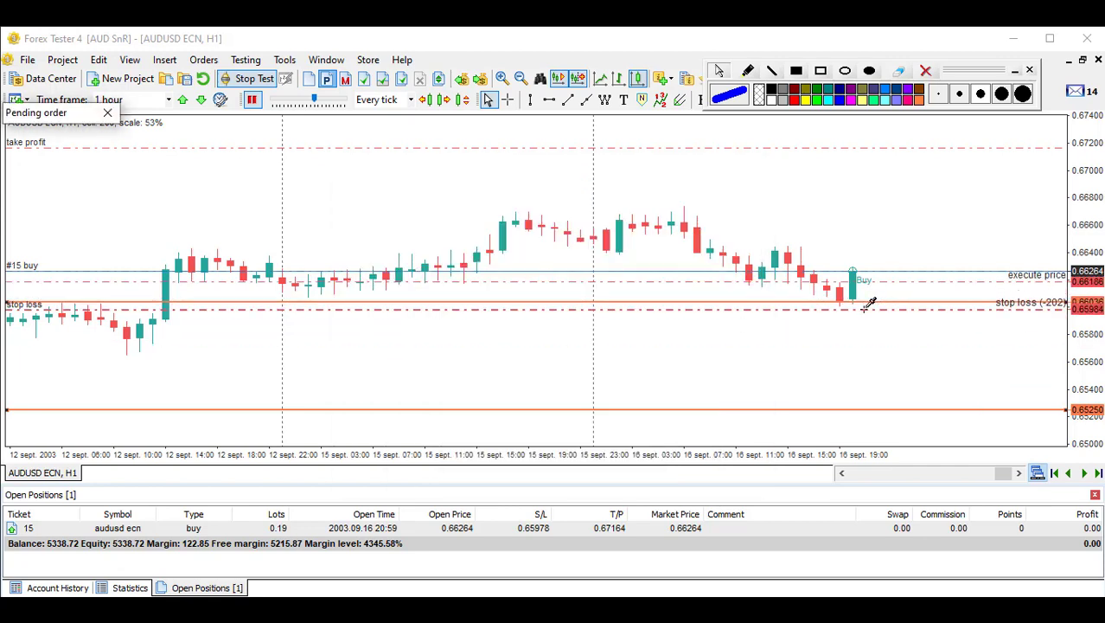
left_click(864, 302)
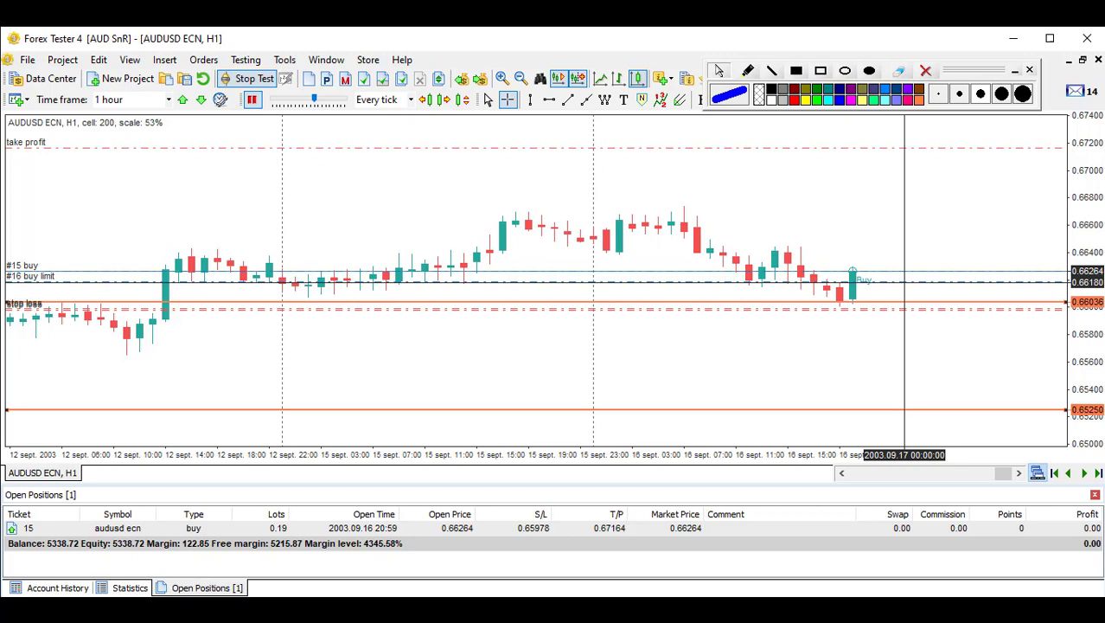
key("Escape")
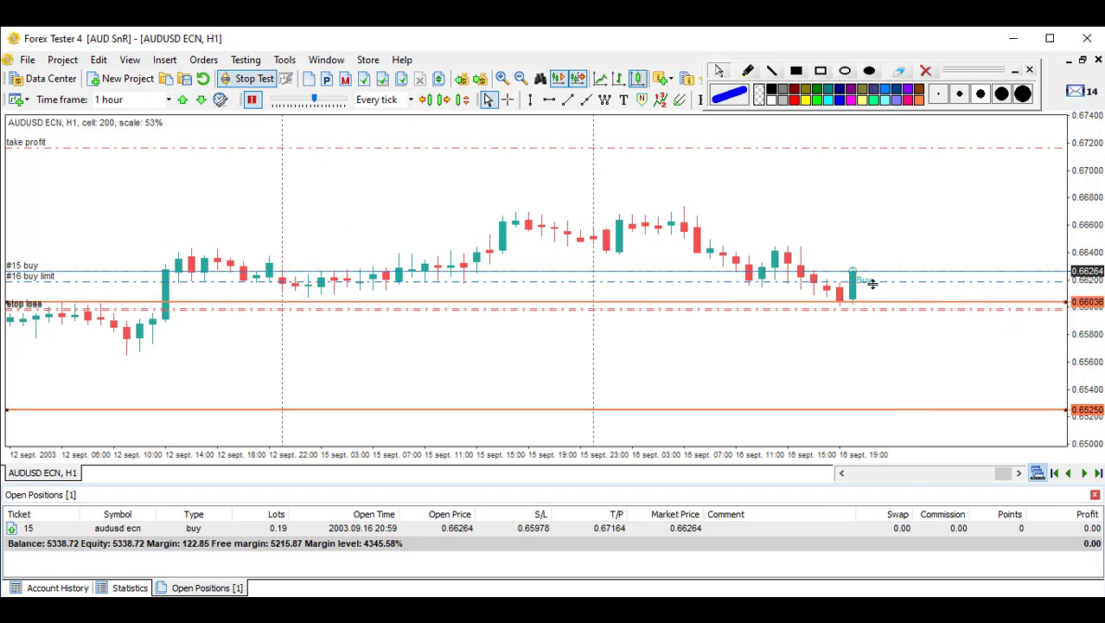
right_click(895, 234)
left_click(918, 201)
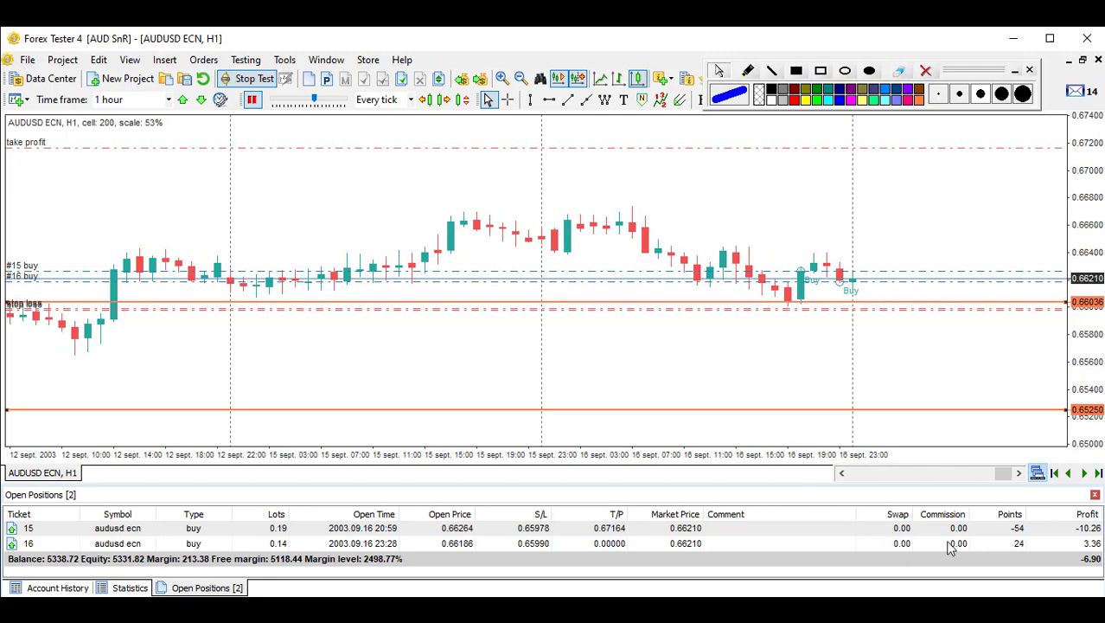
Step: Set a 600-point take profit at 0.66786 on the buy position opened at 0.66186
double_click(1013, 545)
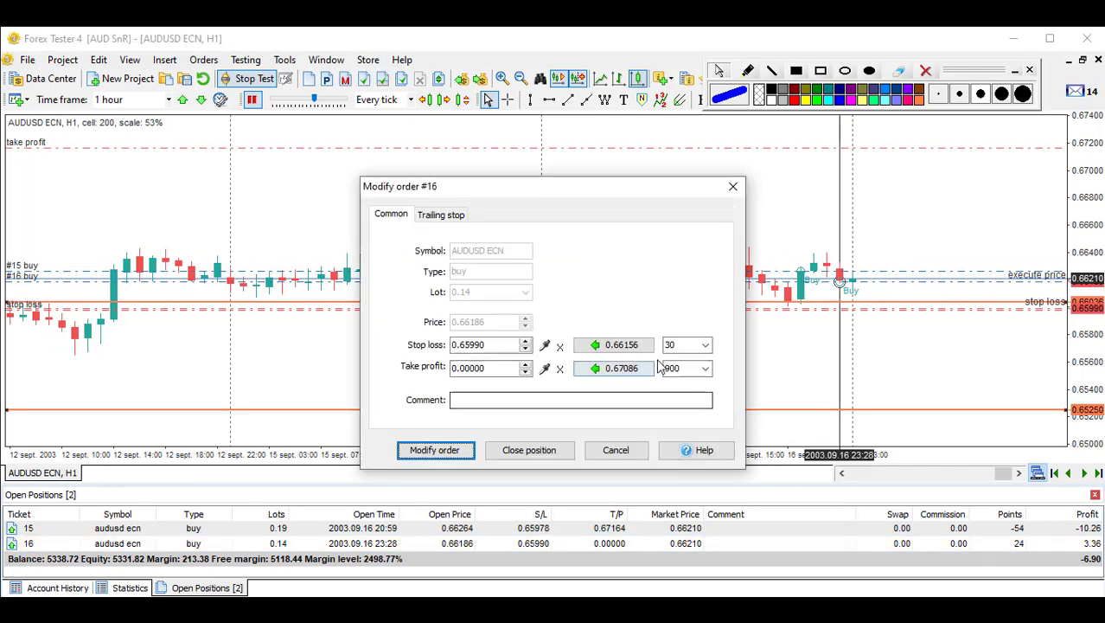
left_click(733, 186)
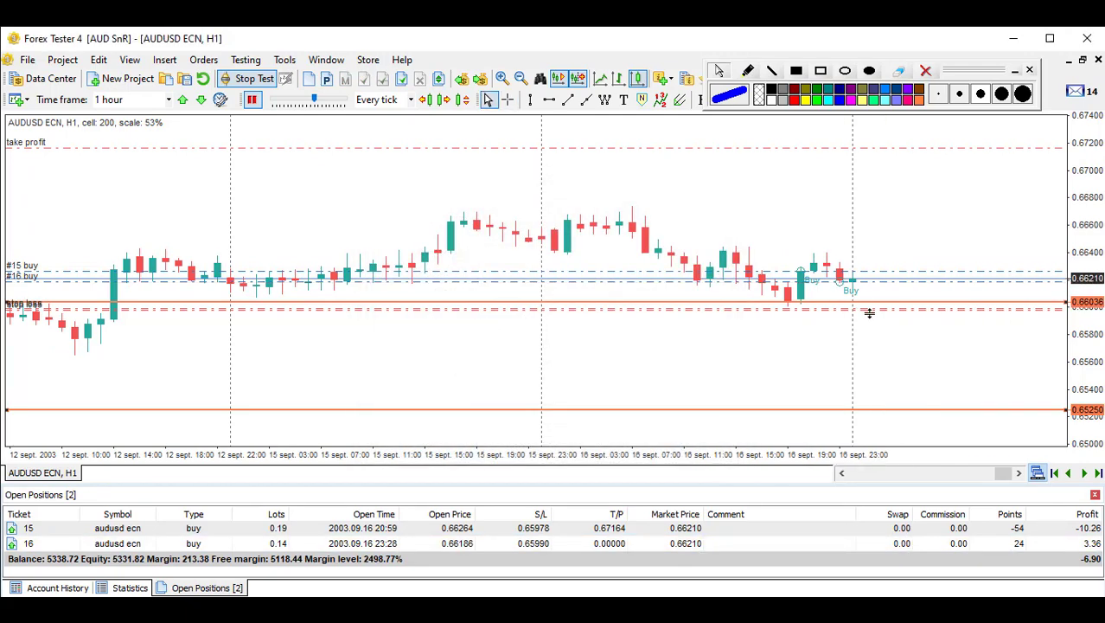
double_click(960, 544)
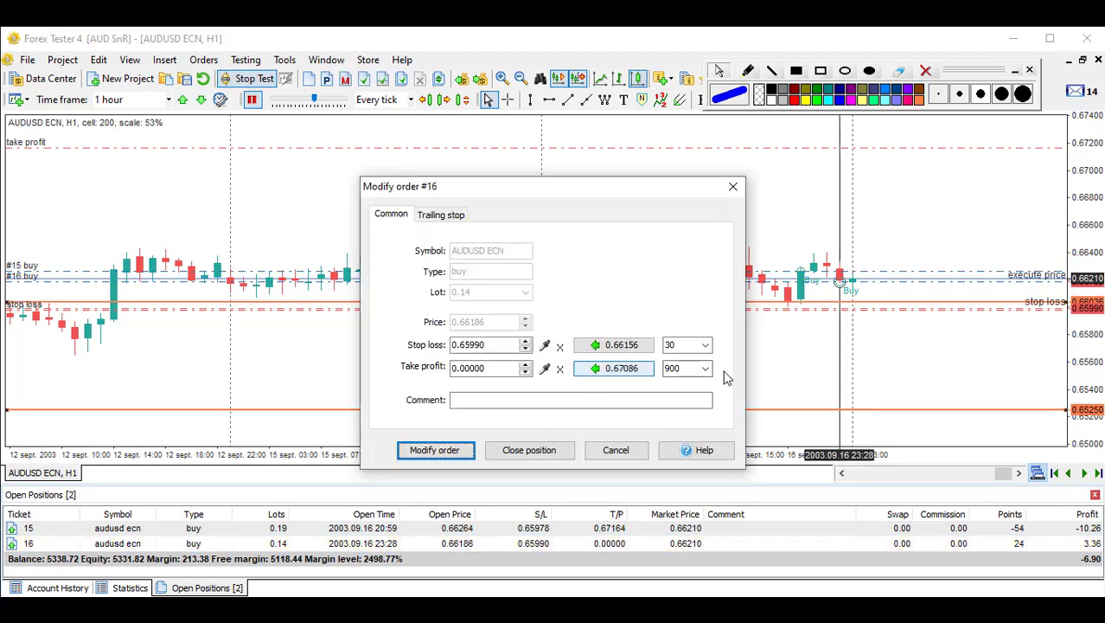
key("BackSpace")
type("6")
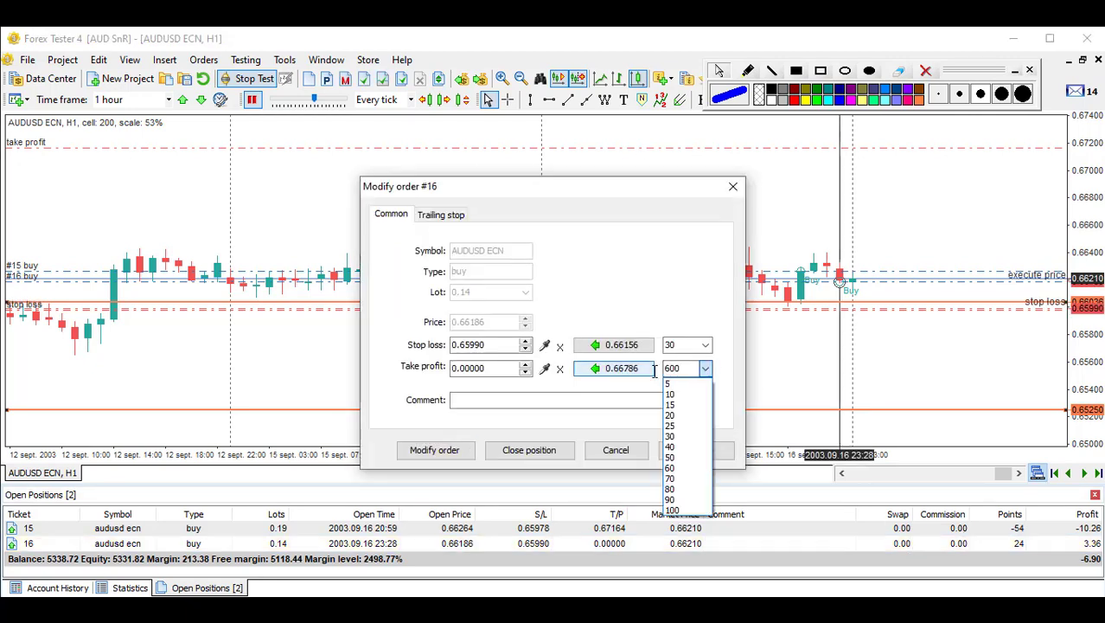
left_click(613, 368)
left_click(434, 450)
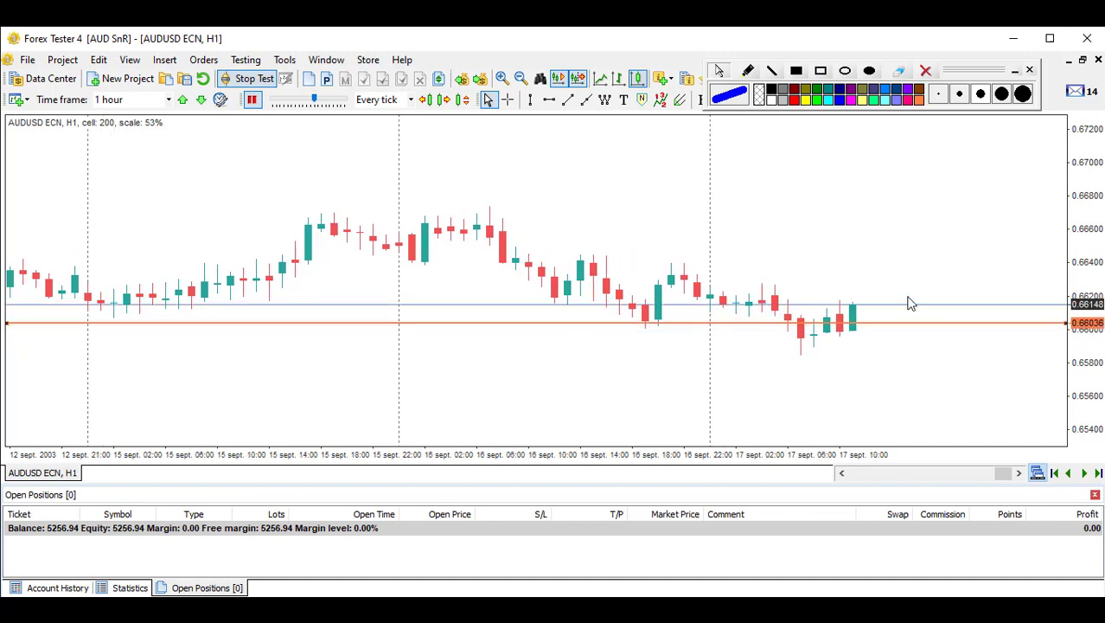
Step: Buy AUDUSD at market with 1% risk and a stop loss at 0.65834, just below the 17 September low
left_click(309, 79)
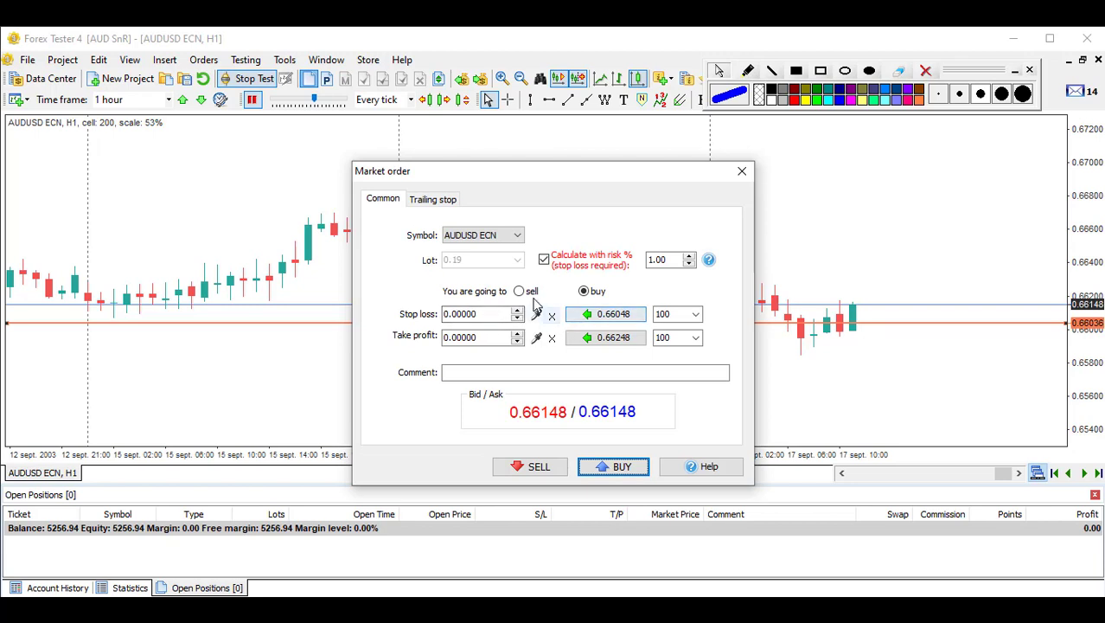
left_click(537, 314)
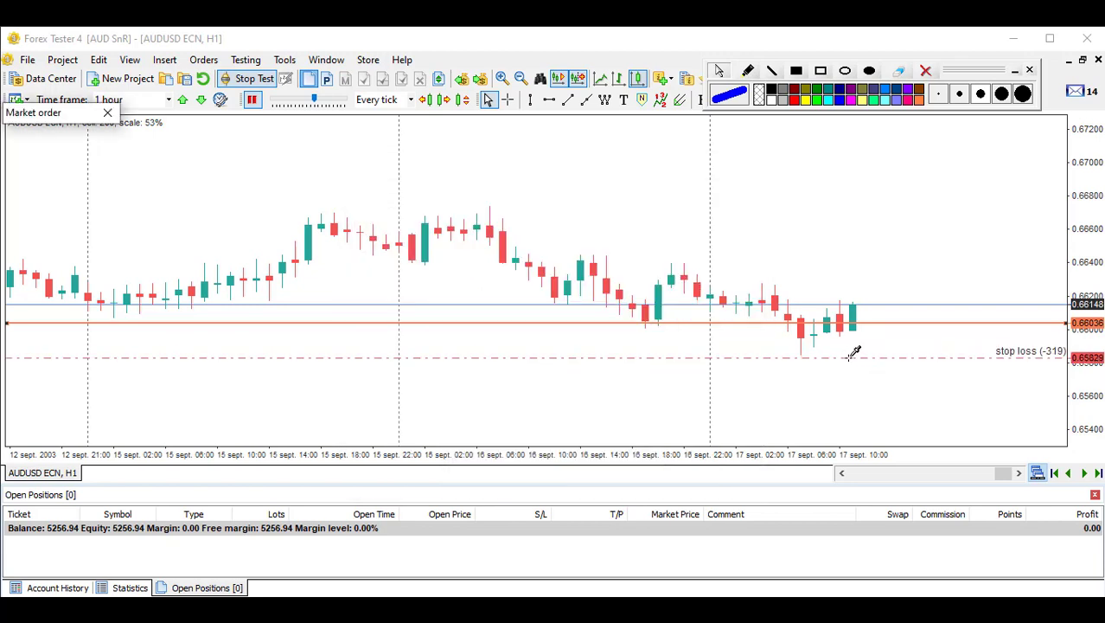
left_click(854, 355)
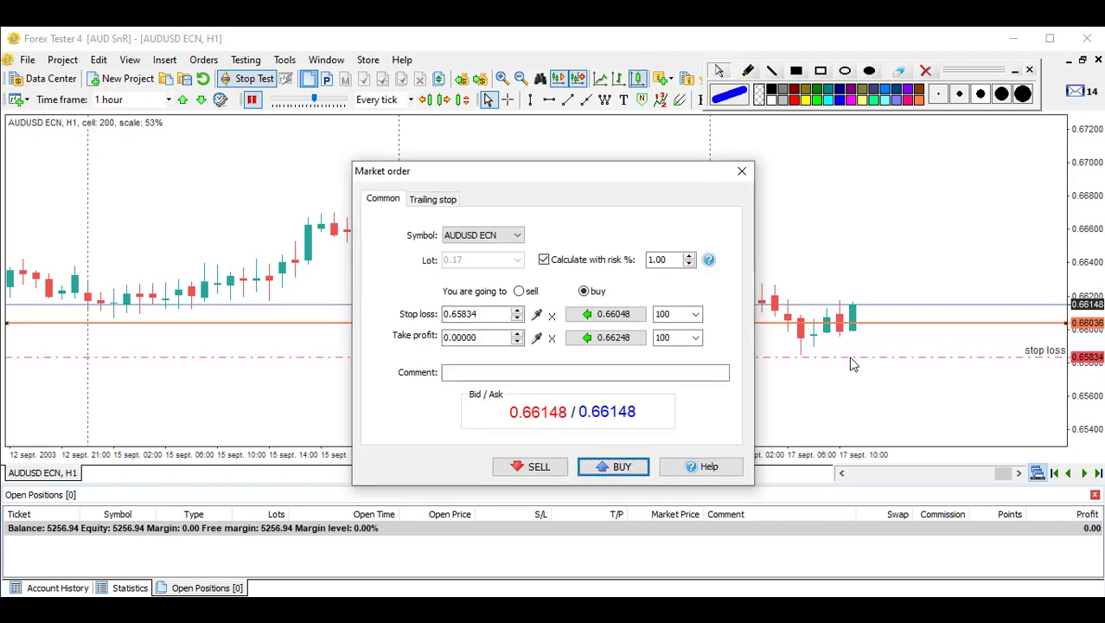
left_click(619, 468)
middle_click(891, 328)
left_click_drag(891, 304, 766, 355)
Step: Set a 900-point take profit at 0.67048 on the open market buy
double_click(864, 525)
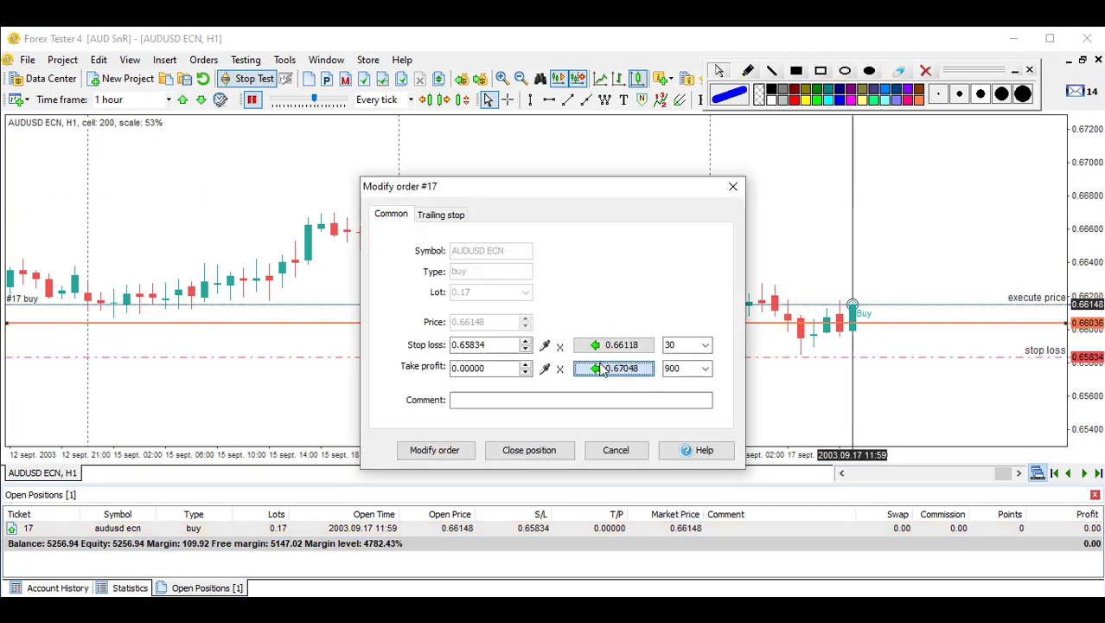
left_click(603, 369)
key("Return")
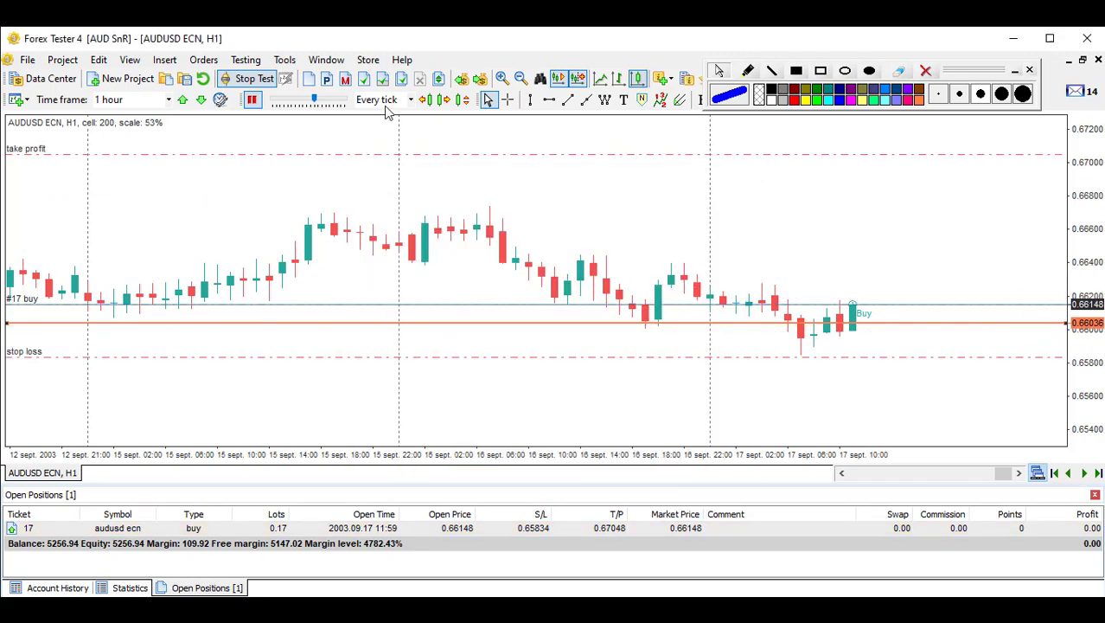
Step: Place a buy limit order at 0.66081 with 0.50% risk and a stop loss at 0.65824
left_click(326, 79)
left_click(530, 321)
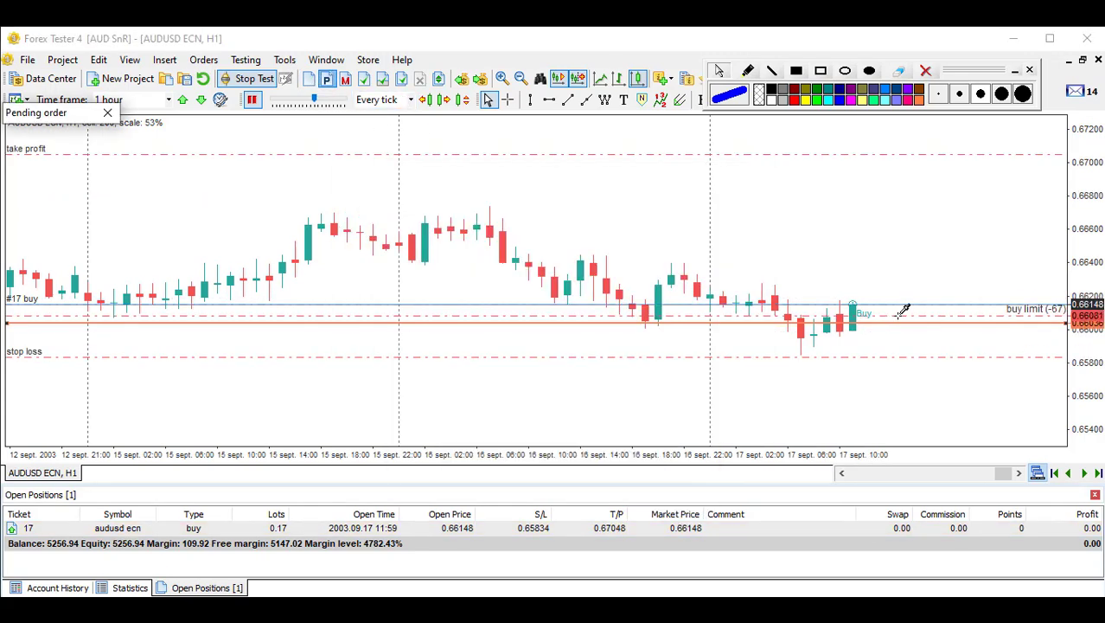
left_click(900, 315)
left_click(837, 357)
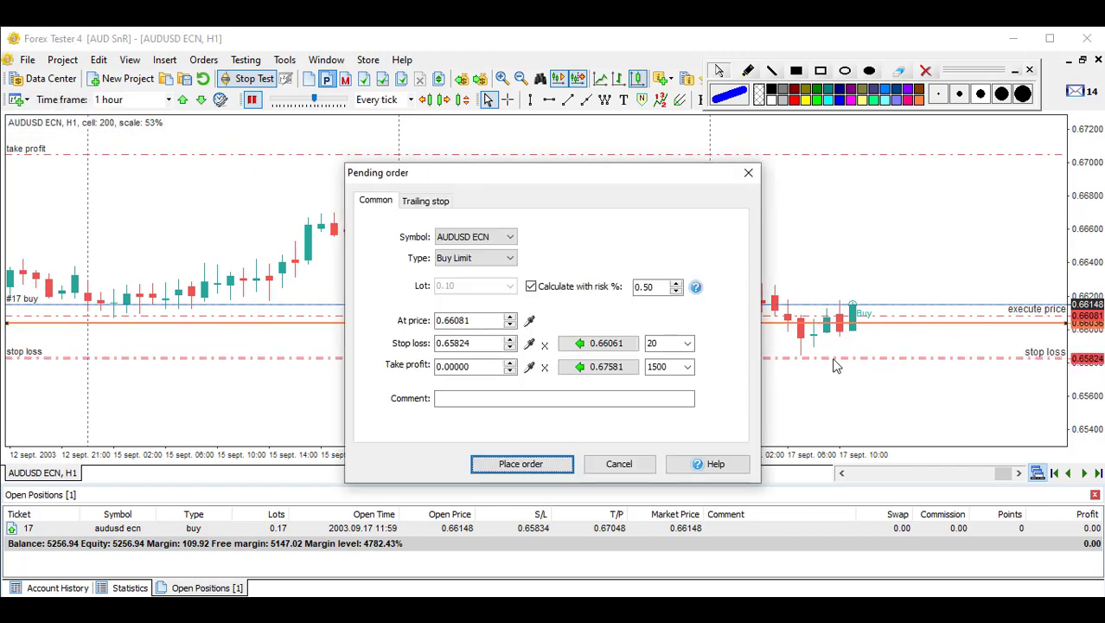
left_click(560, 462)
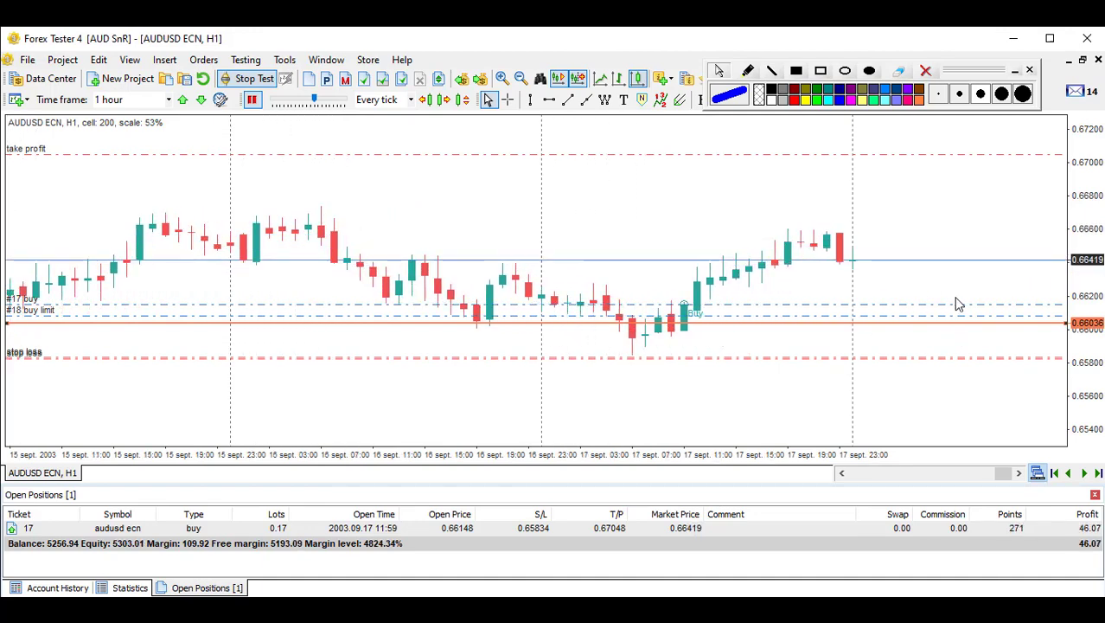
Step: Mark the 17 September rise and the pullback after it with straight strokes, and erase the strokes
left_click(771, 70)
mouse_move(597, 327)
left_mouse_down()
mouse_move(581, 337)
mouse_move(715, 232)
mouse_move(828, 274)
left_mouse_up()
left_click_drag(717, 233, 892, 251)
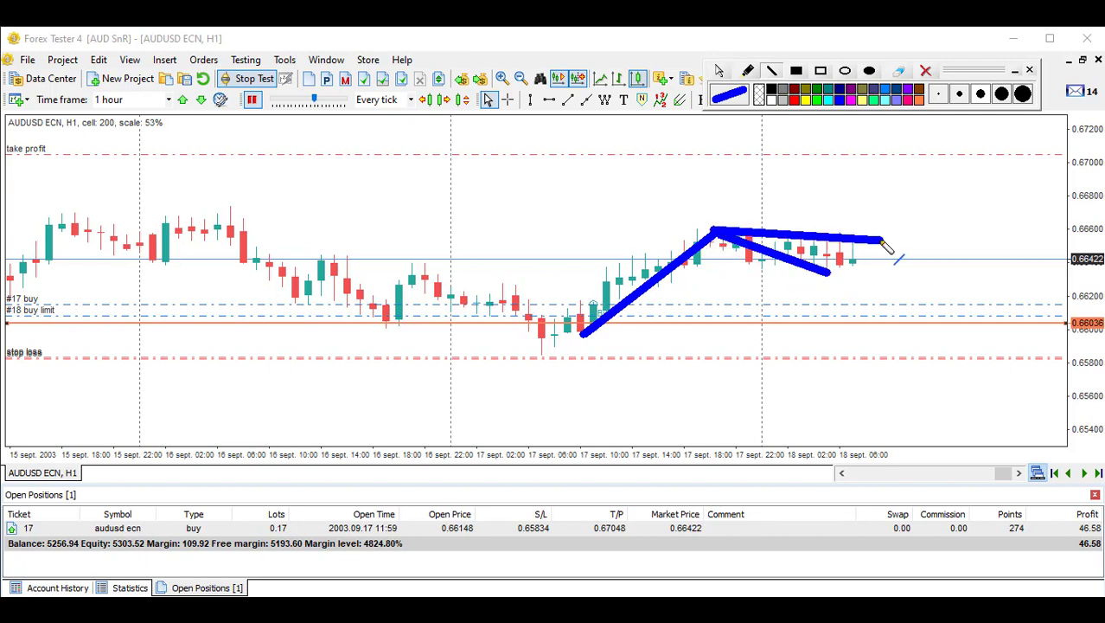
left_click(925, 70)
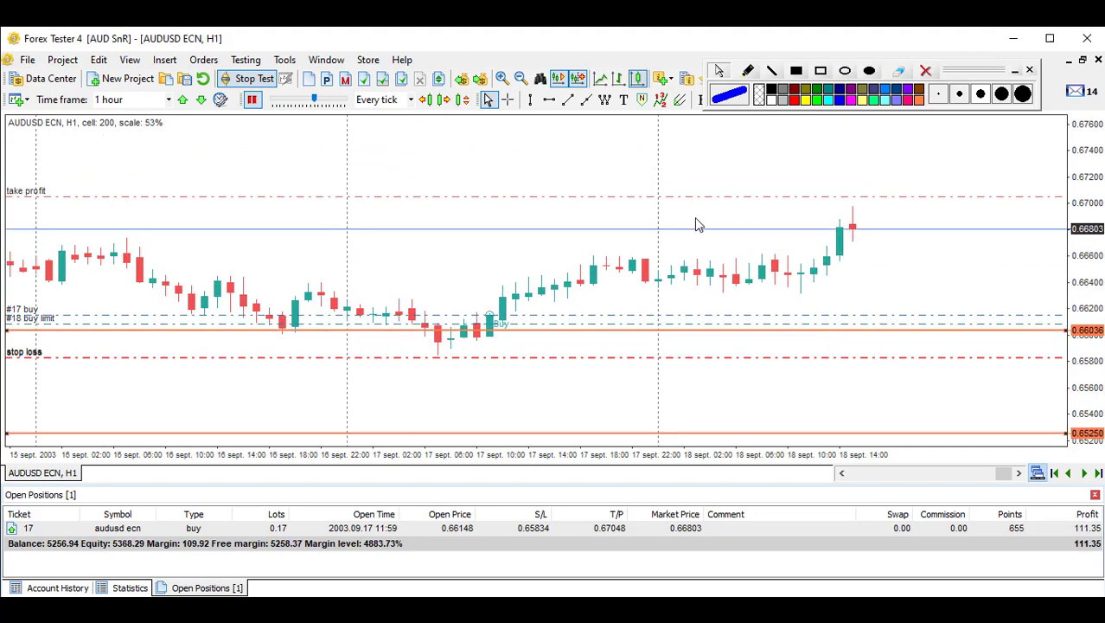
Step: Raise the open buy position's stop loss to about 0.66286, below the latest 18 September low
left_click_drag(798, 358, 822, 291)
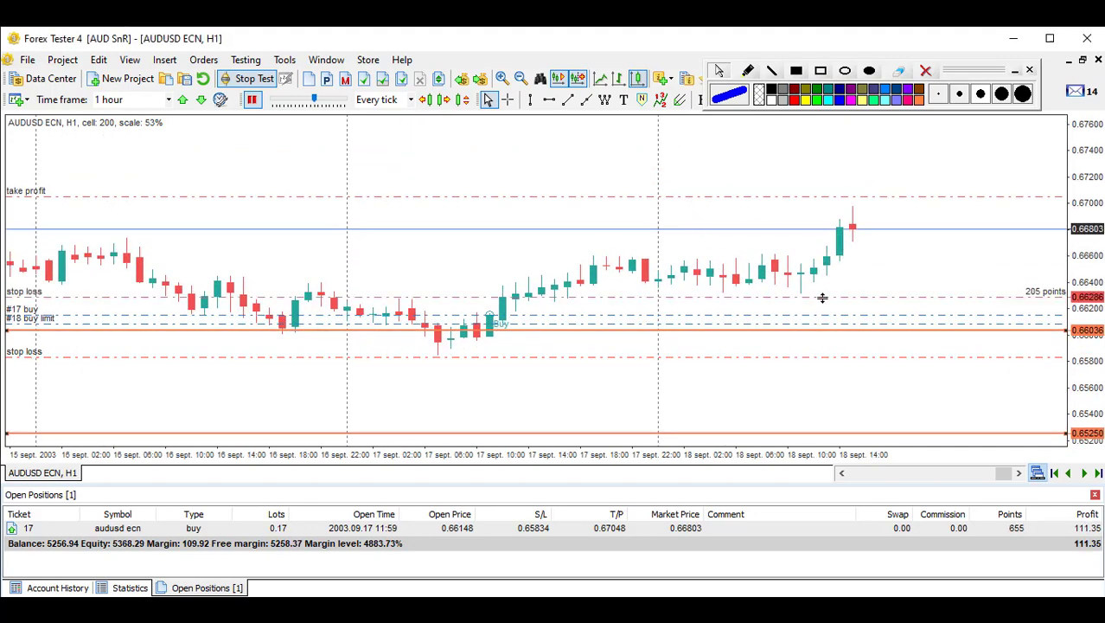
key("Return")
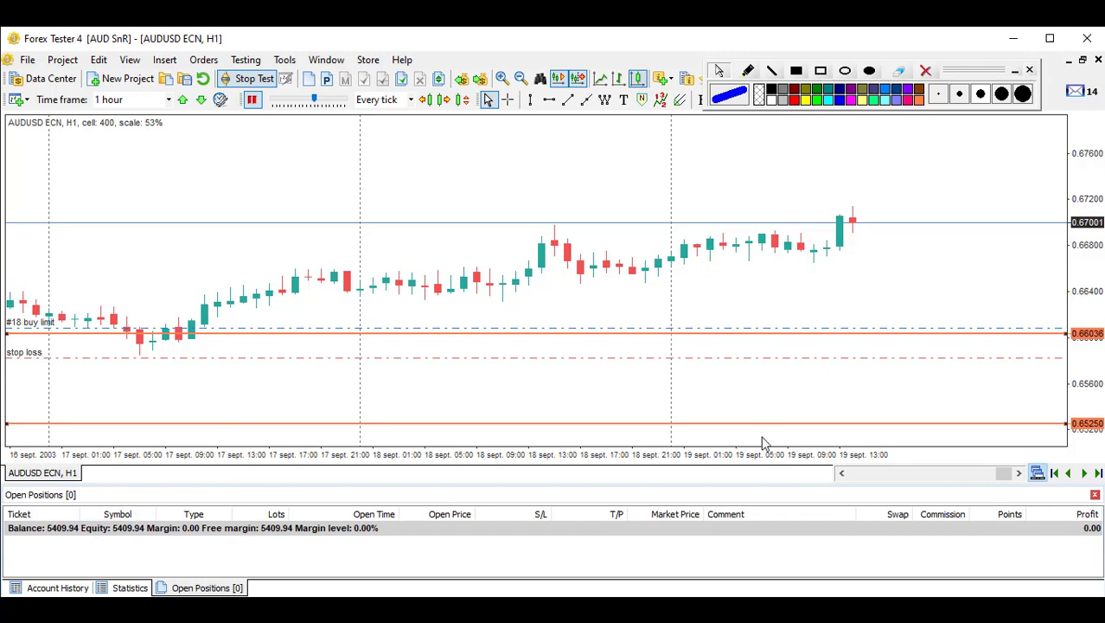
Step: Switch to the 1-day chart, mark the account balance and equity with a rectangle, and erase the mark
key("ctrl+d")
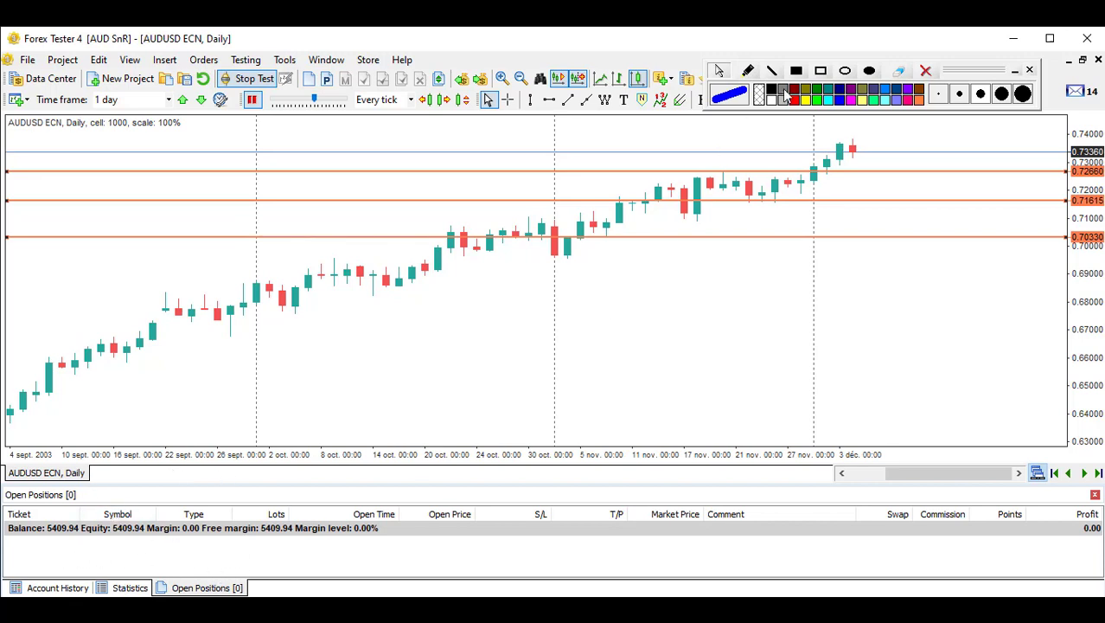
mouse_move(24, 507)
left_mouse_down()
mouse_move(156, 571)
mouse_move(165, 568)
mouse_move(159, 548)
left_mouse_up()
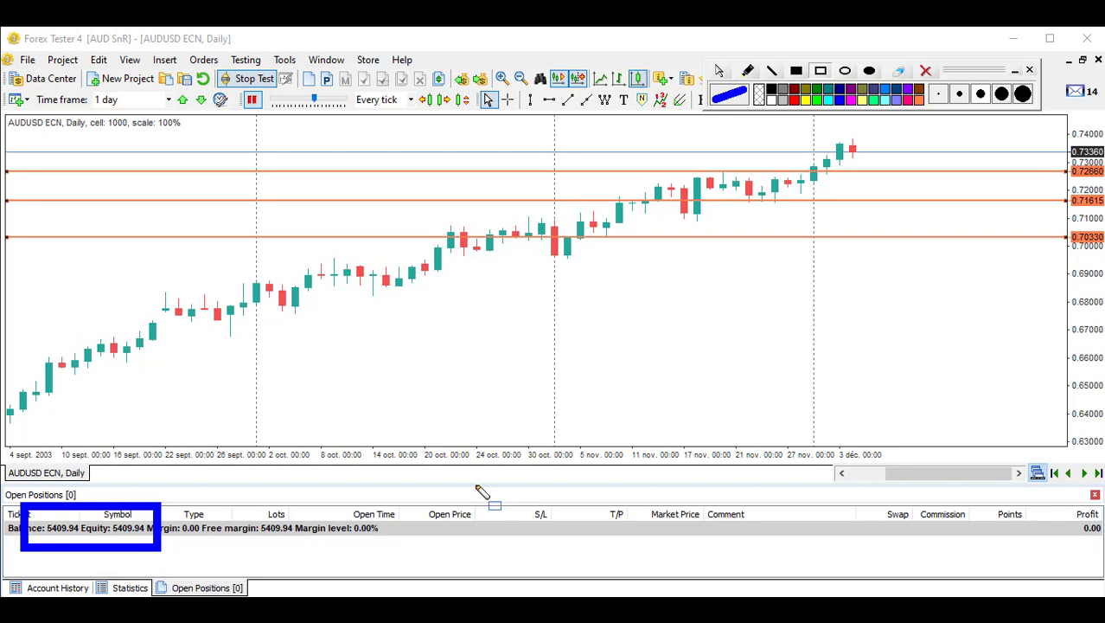
left_click(924, 71)
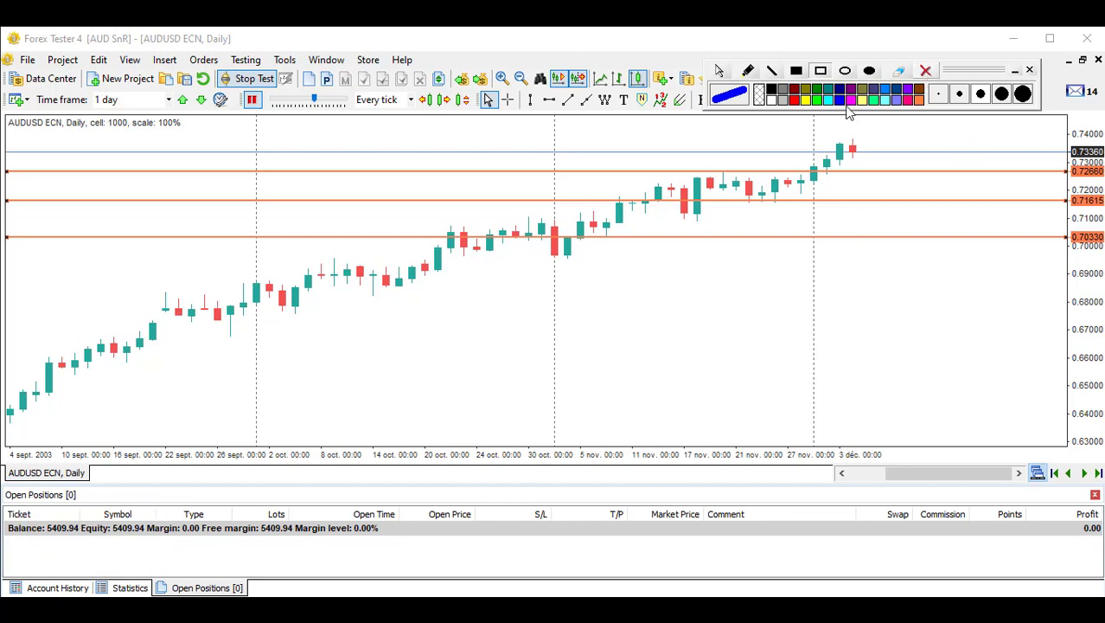